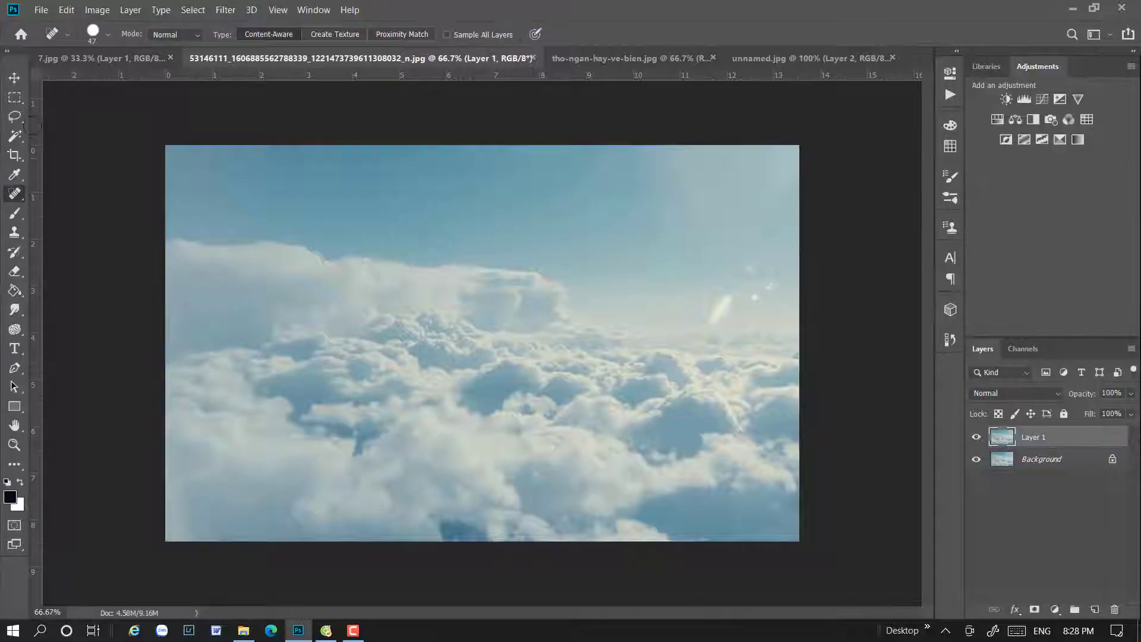
# - Drag the rose-gold phone from 7.jpg into the cloud document
pyautogui.click(16, 80)
pyautogui.click(145, 58)
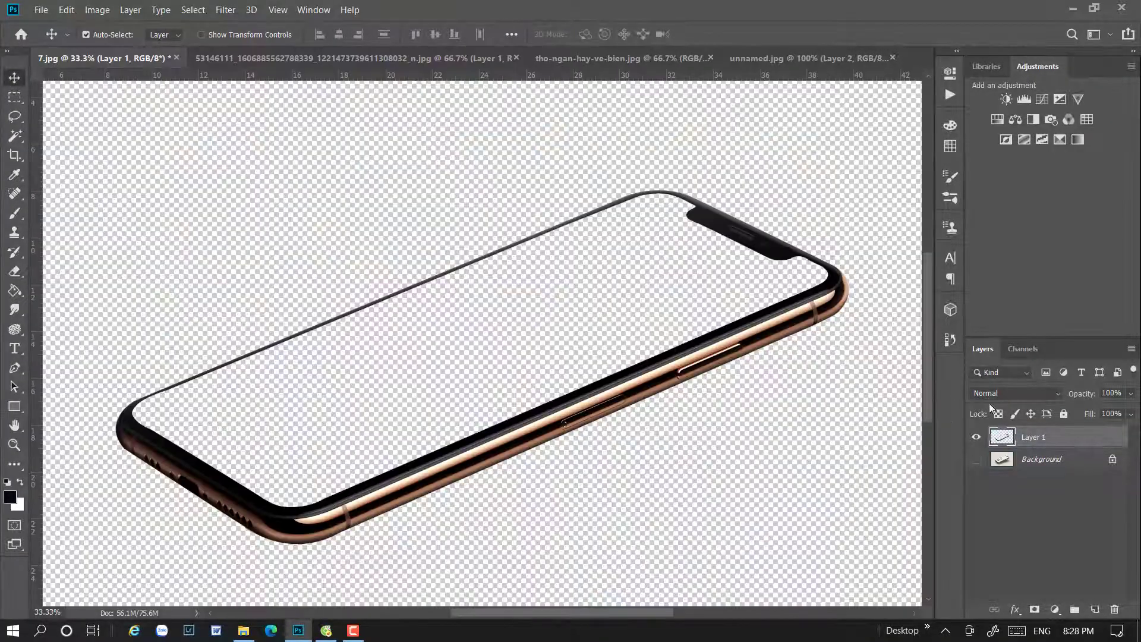
pyautogui.moveTo(451, 297); pyautogui.dragTo(508, 321)
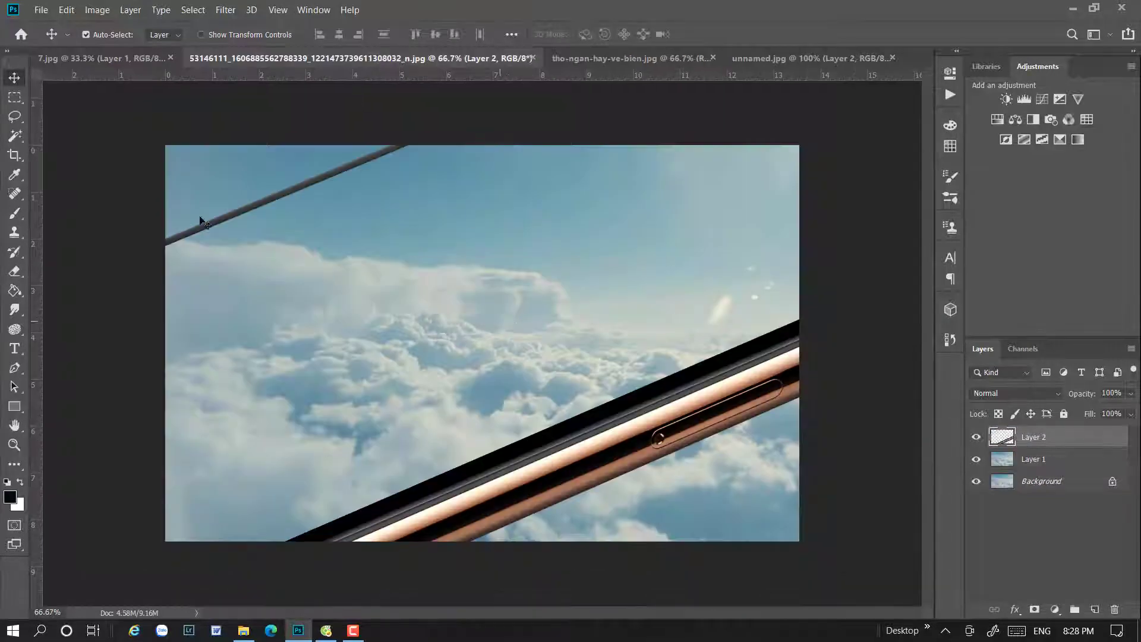
# - Scale the phone to about a third, tilt it ~3° clockwise, flatten it, and centre it over the clouds
pyautogui.hotkey('ctrl', 't')
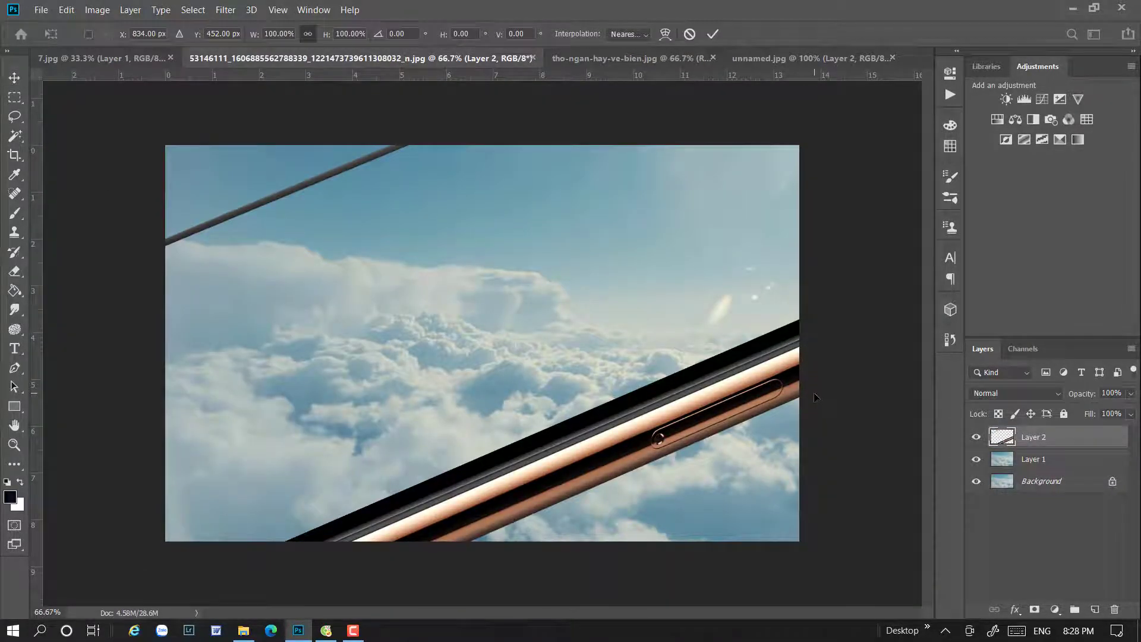
pyautogui.hotkey('ctrl', '-')
pyautogui.hotkey('ctrl', '-')
pyautogui.moveTo(856, 511); pyautogui.dragTo(243, 493)
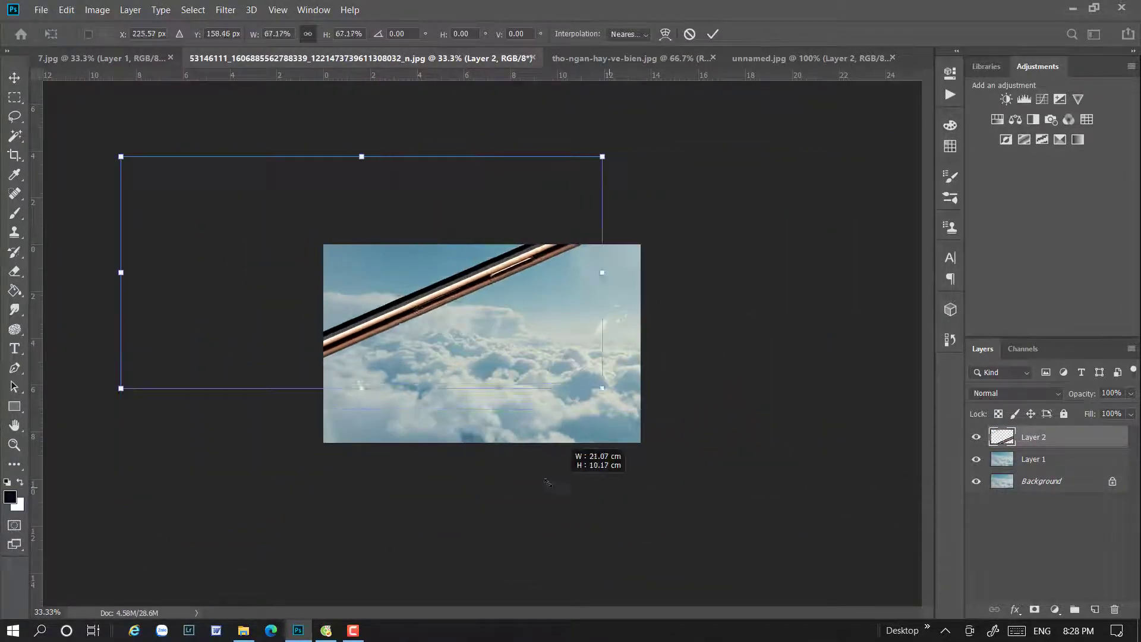
pyautogui.moveTo(256, 211); pyautogui.dragTo(506, 368)
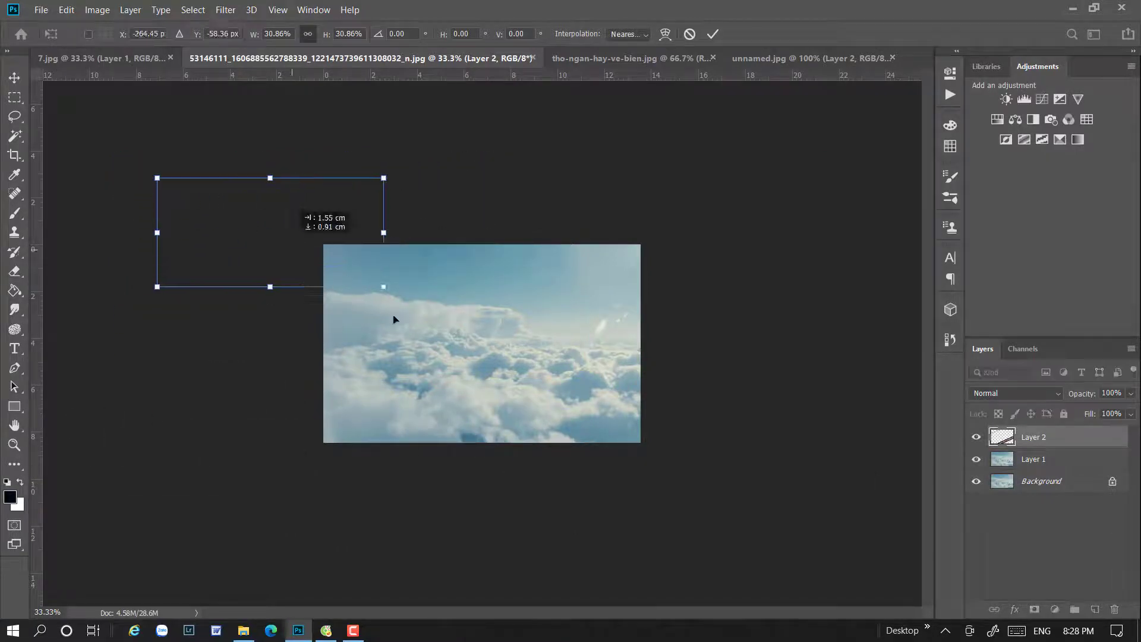
pyautogui.moveTo(608, 302); pyautogui.dragTo(610, 310)
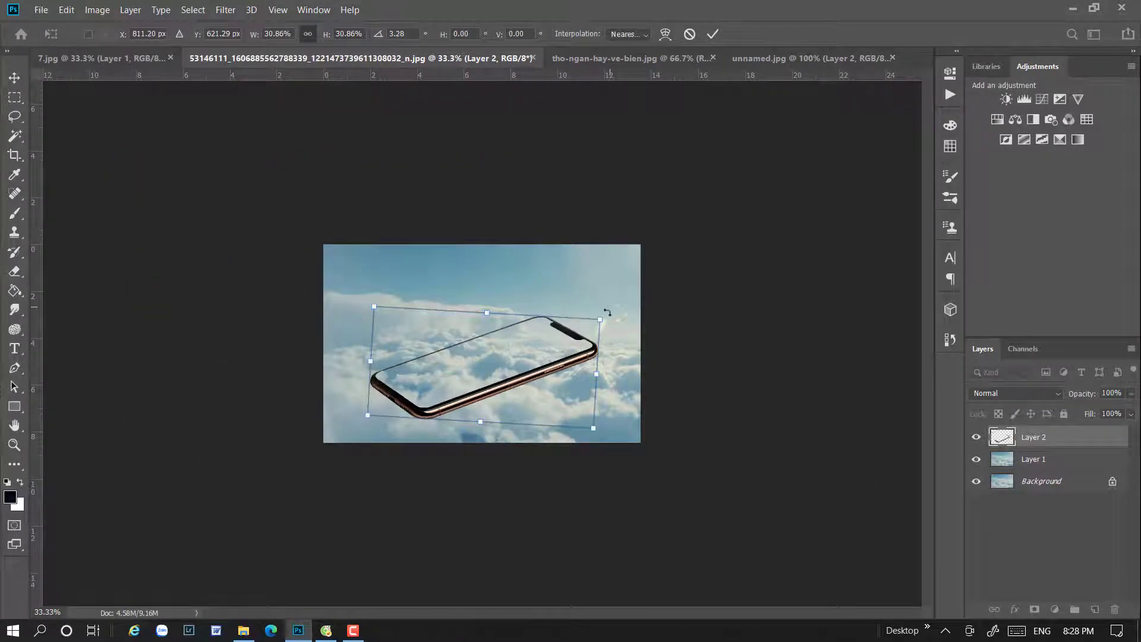
pyautogui.moveTo(595, 442); pyautogui.dragTo(596, 443)
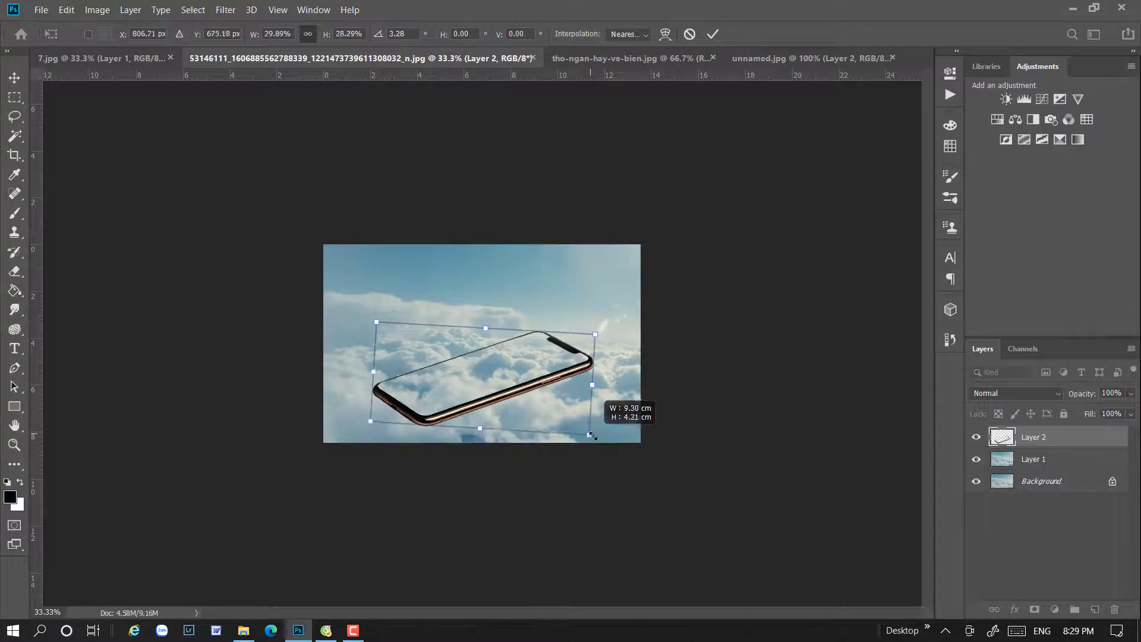
pyautogui.moveTo(484, 435); pyautogui.dragTo(484, 415)
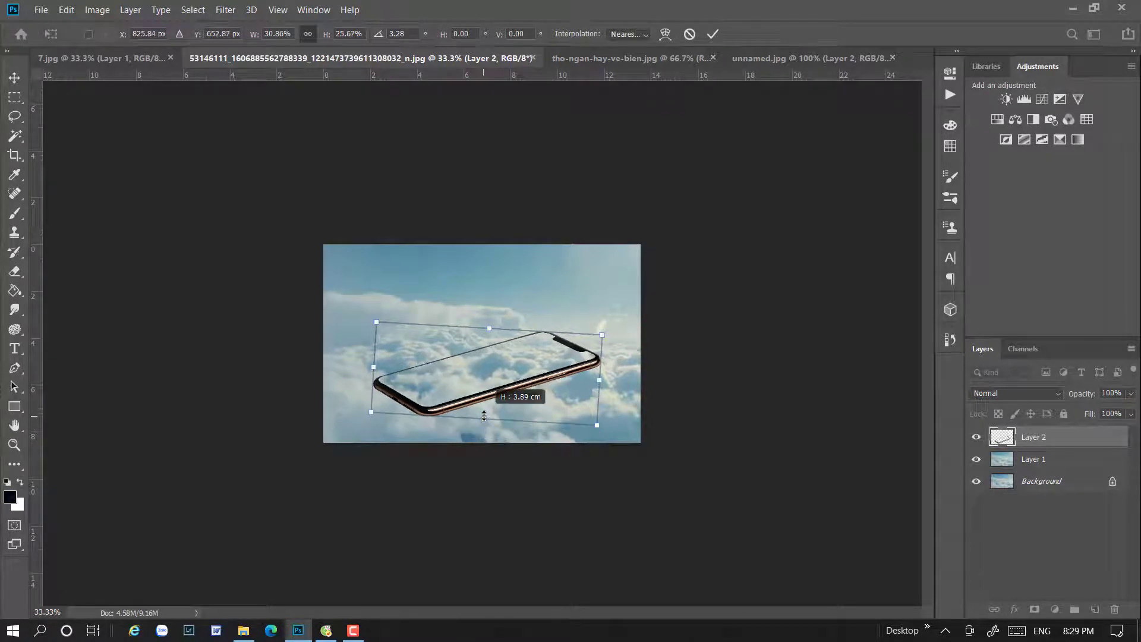
pyautogui.hotkey('ctrl', '+')
pyautogui.hotkey('ctrl', '+')
pyautogui.hotkey('ctrl', '+')
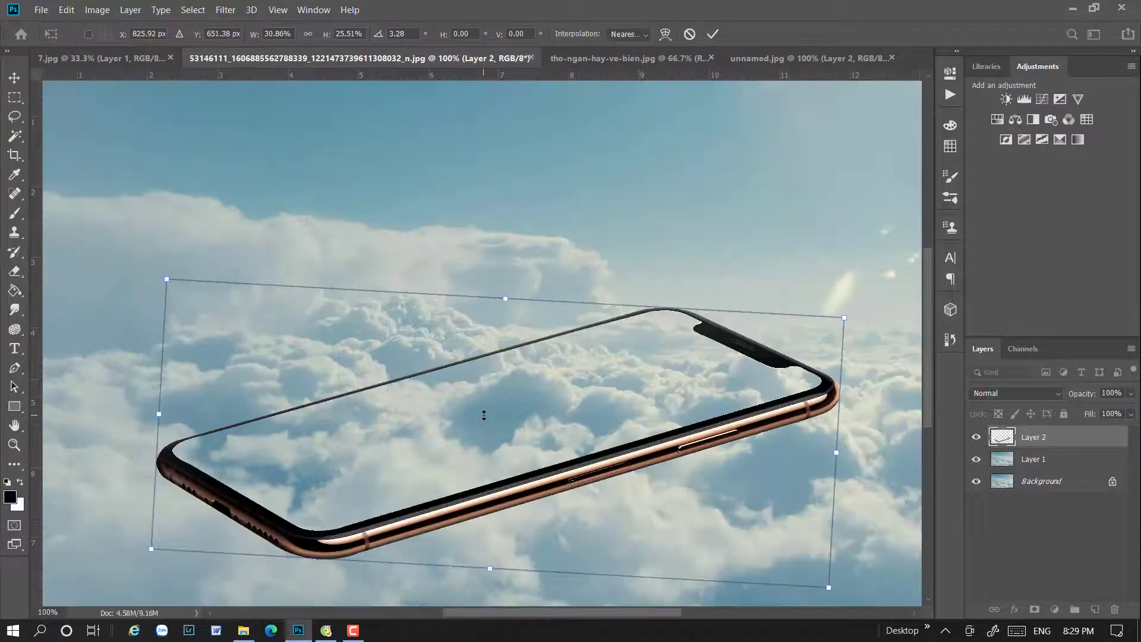
pyautogui.press('Return')
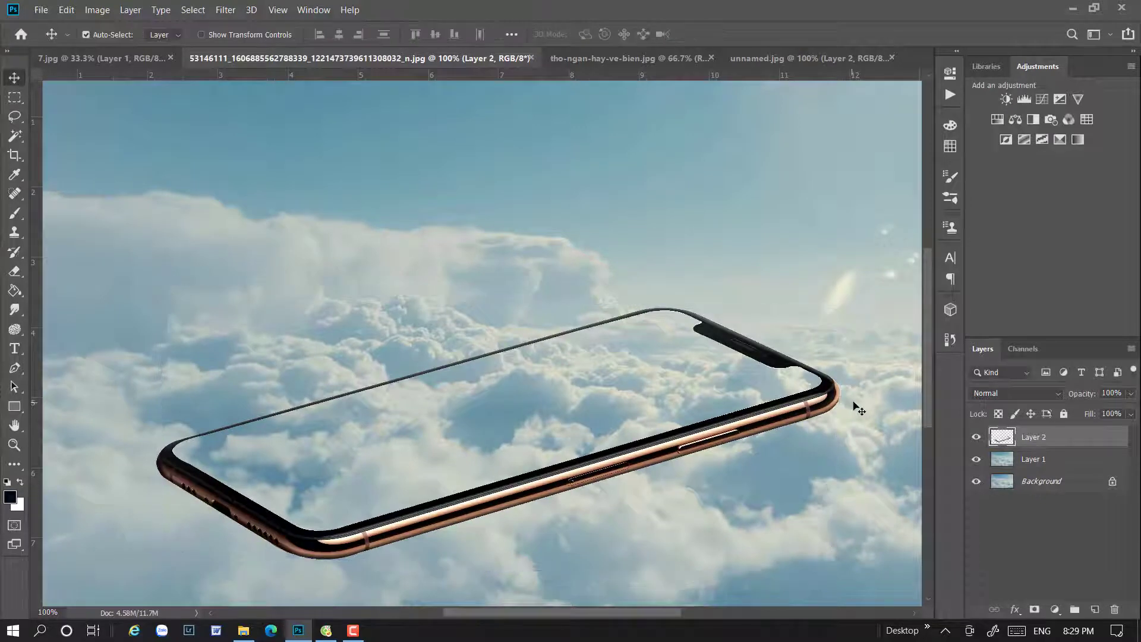
pyautogui.hotkey('ctrl', '-')
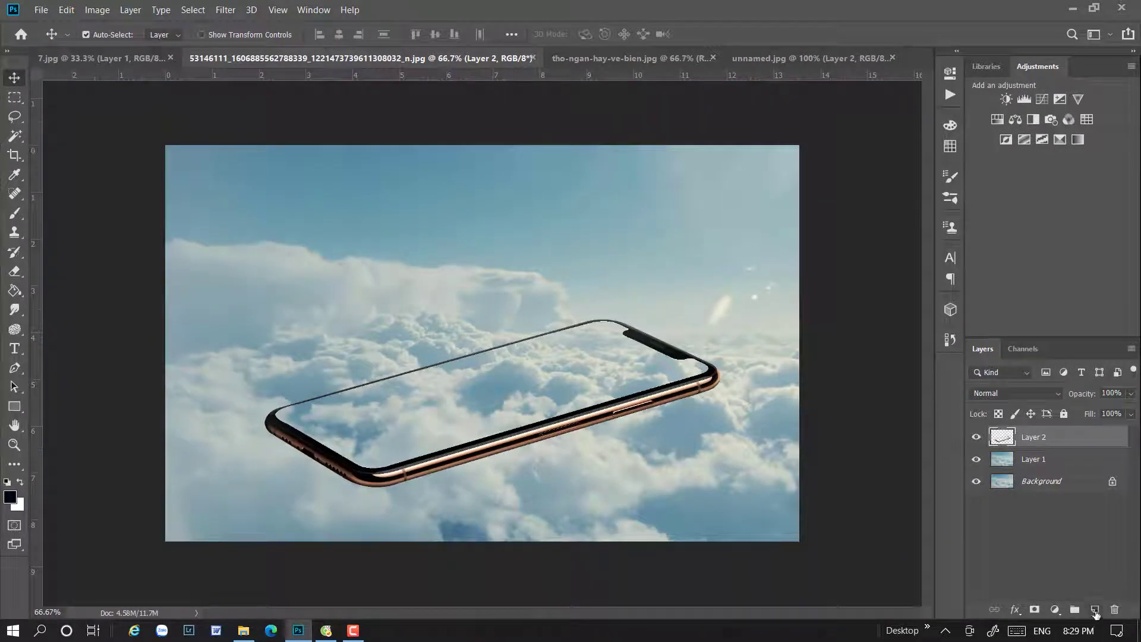
# - On a new layer, paint a soft black shadow under the phone and move it beneath the phone layer
pyautogui.click(1095, 610)
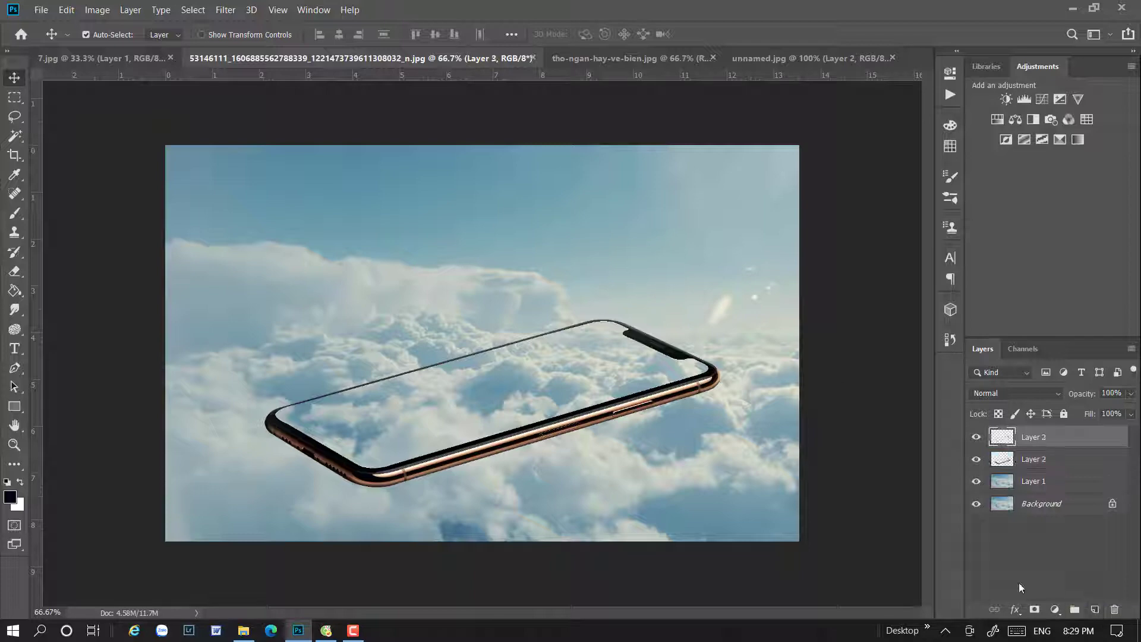
pyautogui.click(5, 496)
pyautogui.click(815, 76)
pyautogui.press('b')
pyautogui.rightClick(363, 396)
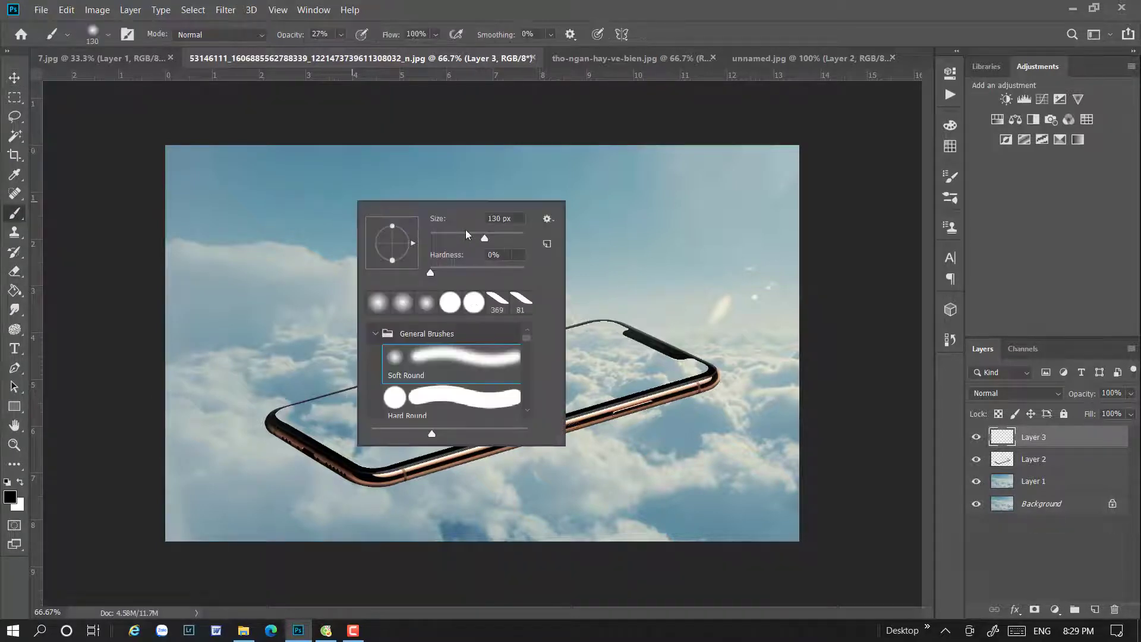
pyautogui.click(276, 418)
pyautogui.moveTo(280, 424)
pyautogui.mouseDown()
pyautogui.moveTo(288, 461)
pyautogui.moveTo(743, 408)
pyautogui.moveTo(454, 493)
pyautogui.moveTo(327, 505)
pyautogui.moveTo(312, 454)
pyautogui.moveTo(452, 511)
pyautogui.moveTo(565, 432)
pyautogui.moveTo(701, 387)
pyautogui.moveTo(469, 472)
pyautogui.moveTo(612, 457)
pyautogui.moveTo(644, 410)
pyautogui.moveTo(356, 469)
pyautogui.moveTo(754, 370)
pyautogui.mouseUp()
pyautogui.hotkey('ctrl', '[')
# - Blur the shadow layer with a Gaussian Blur of about 470 px radius
pyautogui.press('v')
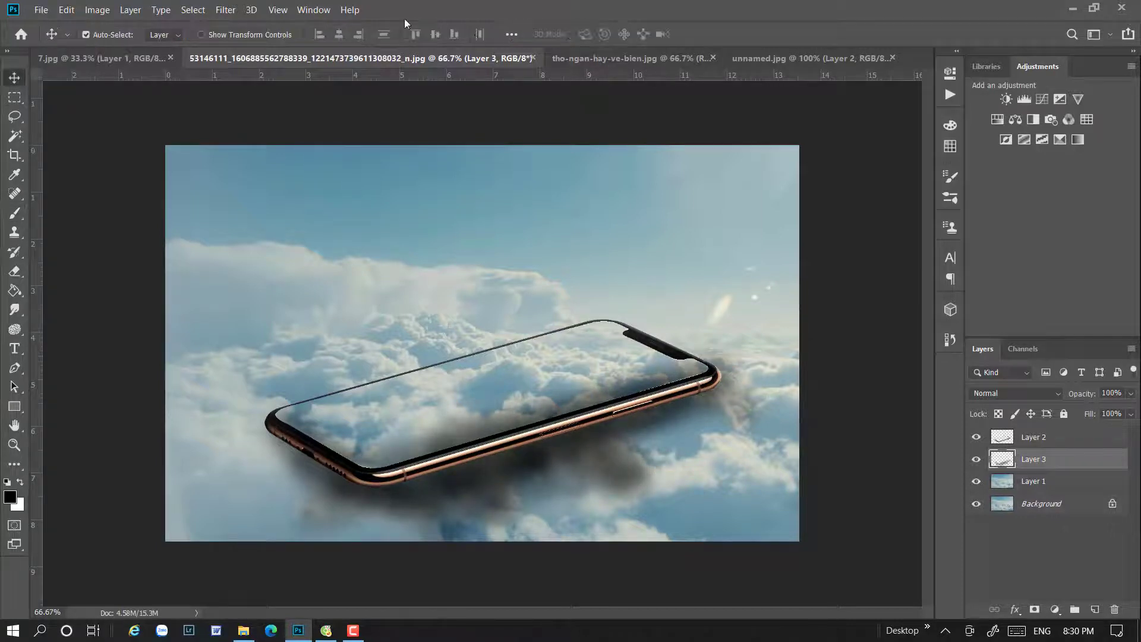
pyautogui.click(226, 10)
pyautogui.moveTo(233, 169)
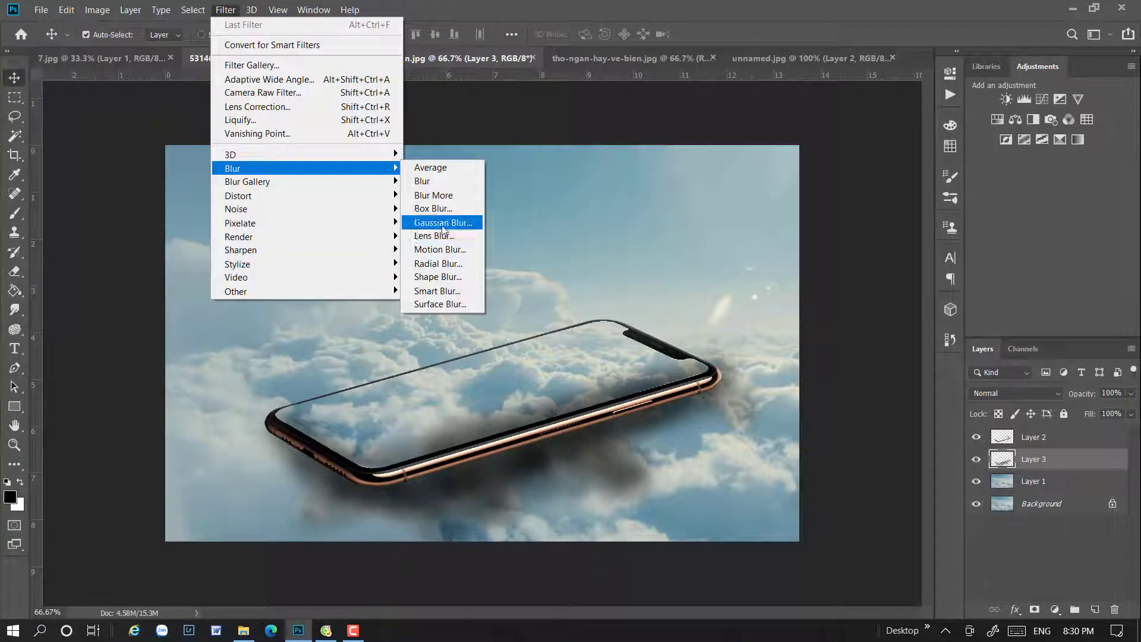
pyautogui.click(443, 222)
pyautogui.moveTo(722, 313)
pyautogui.mouseDown()
pyautogui.moveTo(775, 315)
pyautogui.moveTo(725, 310)
pyautogui.mouseUp()
pyautogui.press('Return')
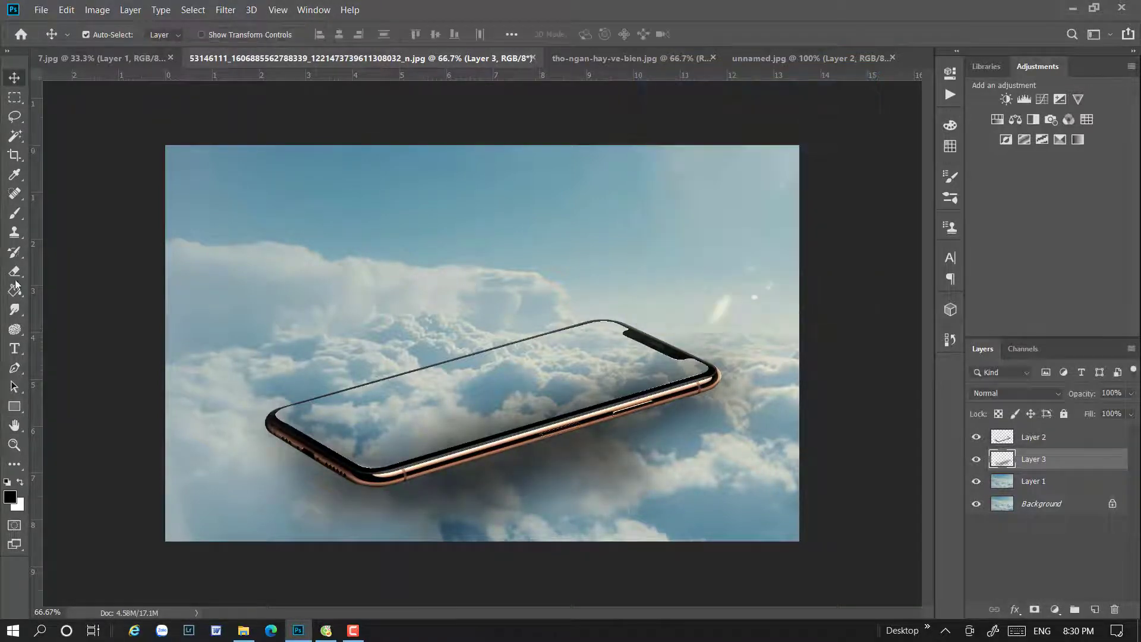
# - With a 100 px eraser at 52% opacity, erase part of the shadow below the phone's right end
pyautogui.click(15, 272)
pyautogui.rightClick(658, 499)
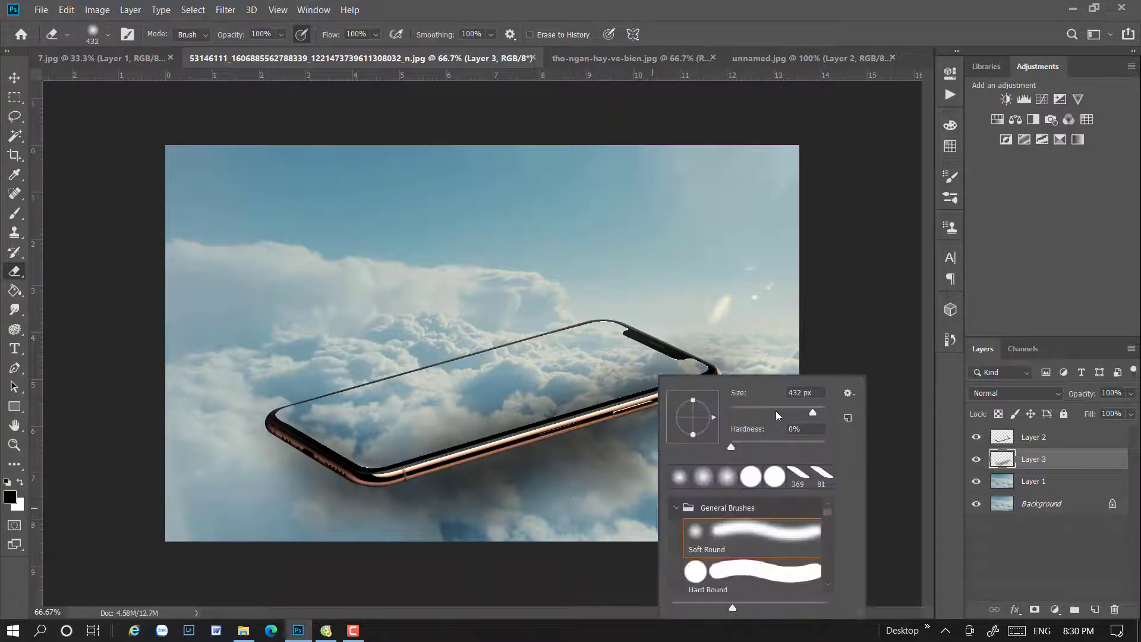
pyautogui.write('100')
pyautogui.press('Return')
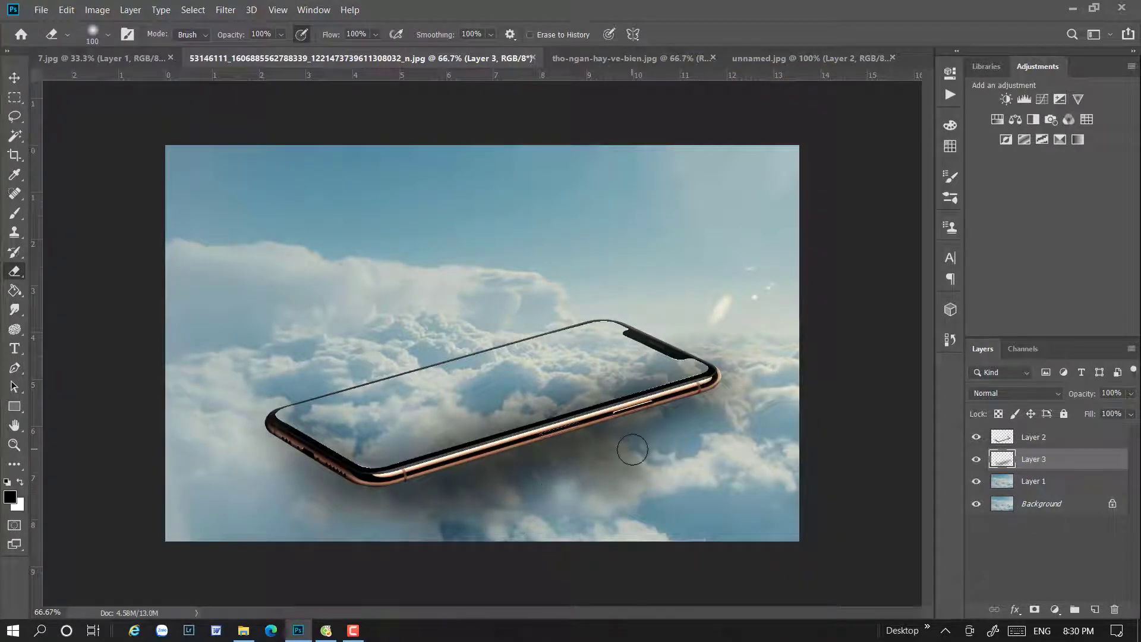
pyautogui.rightClick(633, 449)
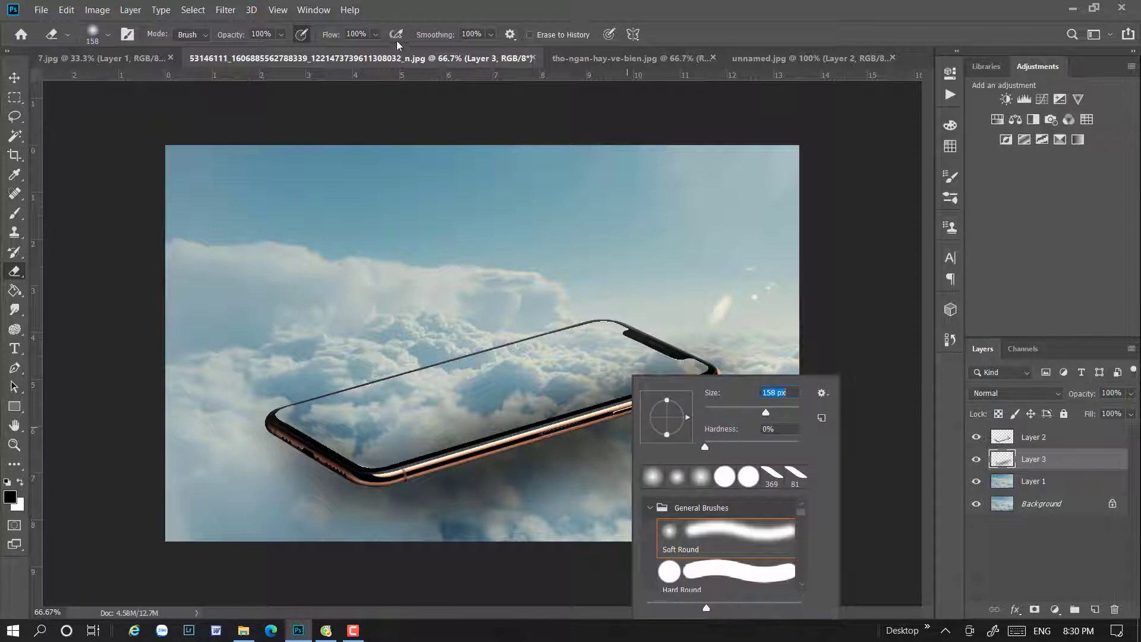
pyautogui.click(280, 34)
pyautogui.moveTo(303, 56); pyautogui.dragTo(265, 56)
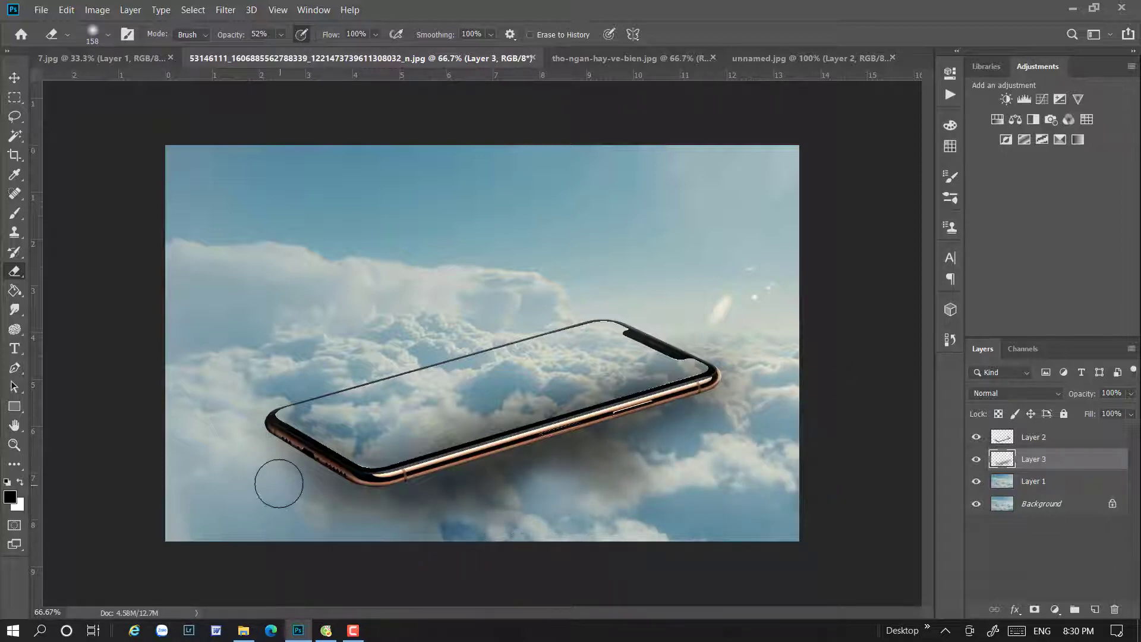
pyautogui.moveTo(700, 421); pyautogui.dragTo(663, 442)
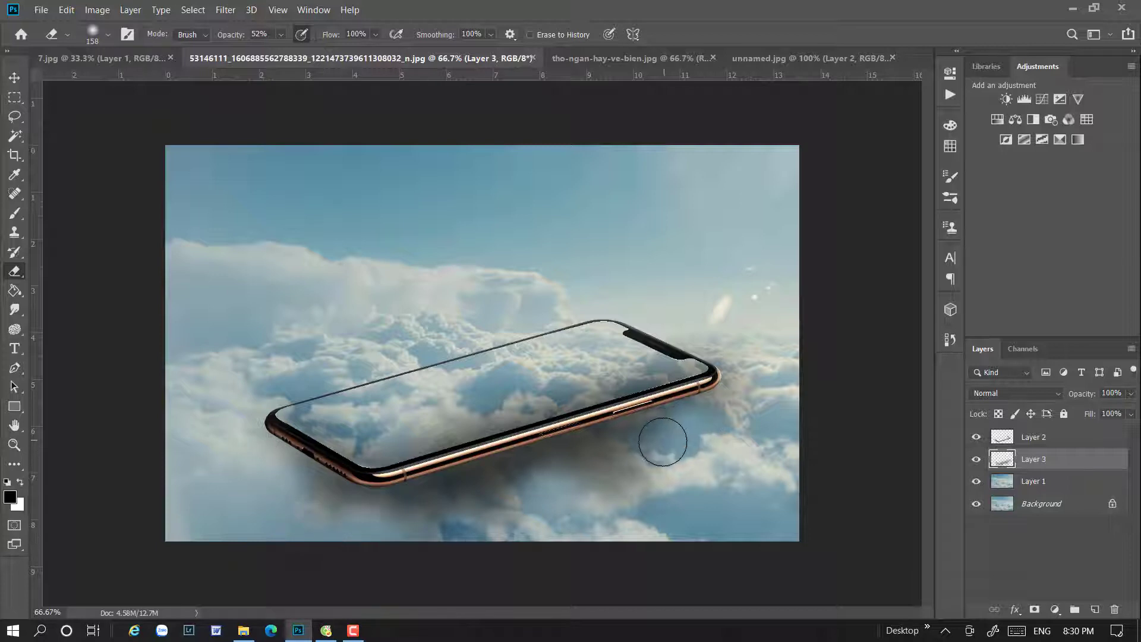
# - Lower the eraser to 22% opacity and lighten the shadow along the phone's lower edge
pyautogui.click(281, 35)
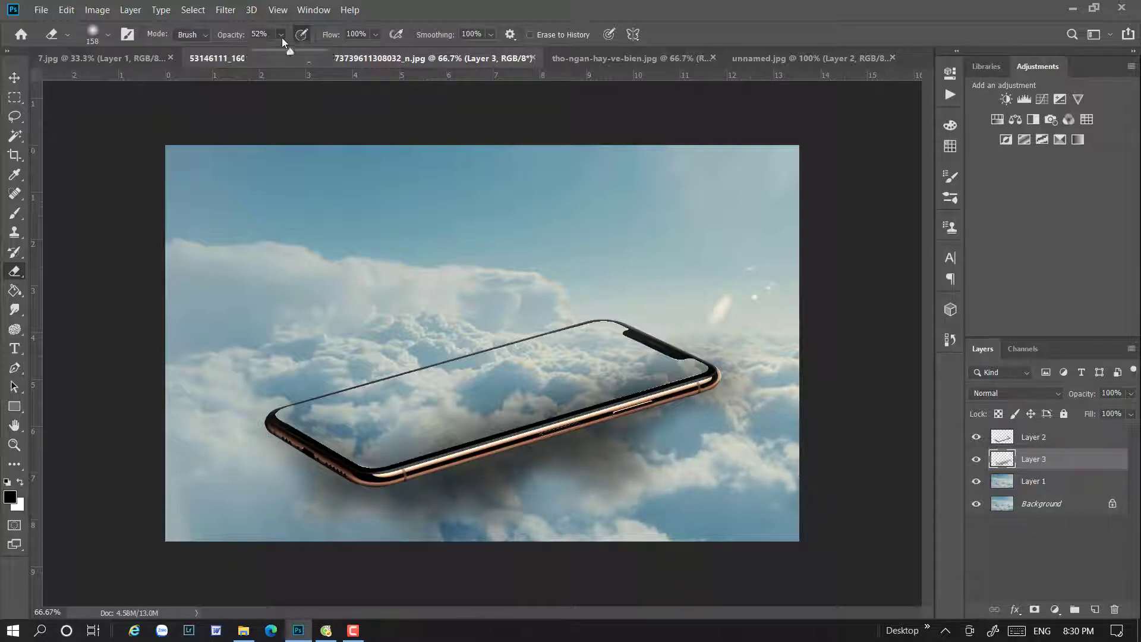
pyautogui.moveTo(289, 50); pyautogui.dragTo(268, 50)
pyautogui.moveTo(630, 469); pyautogui.dragTo(613, 494)
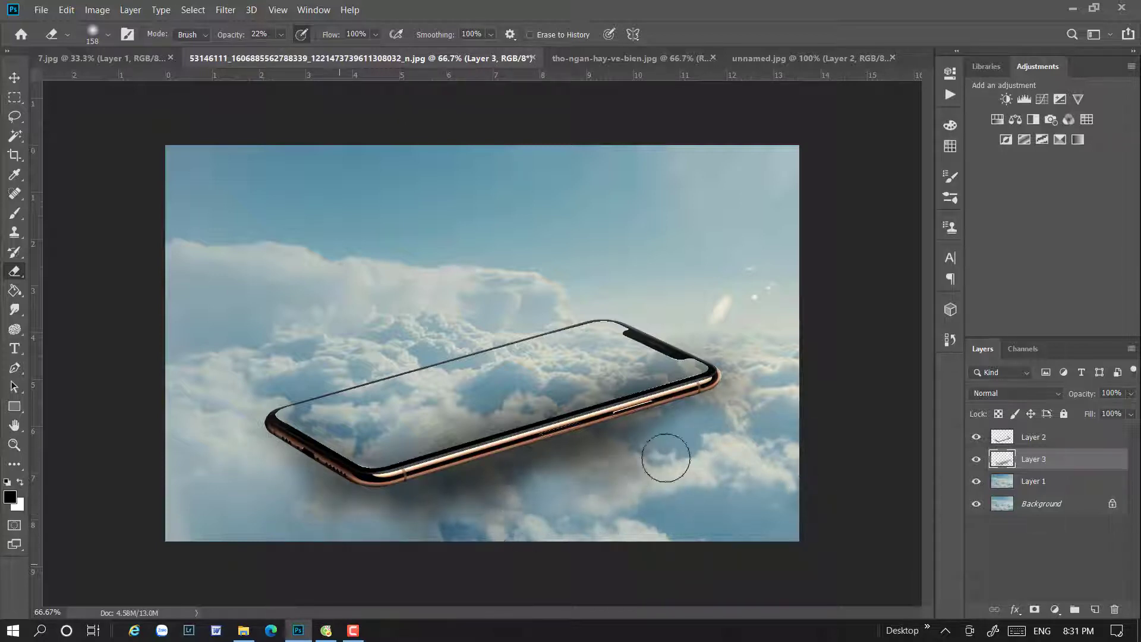
pyautogui.moveTo(513, 490); pyautogui.dragTo(387, 523)
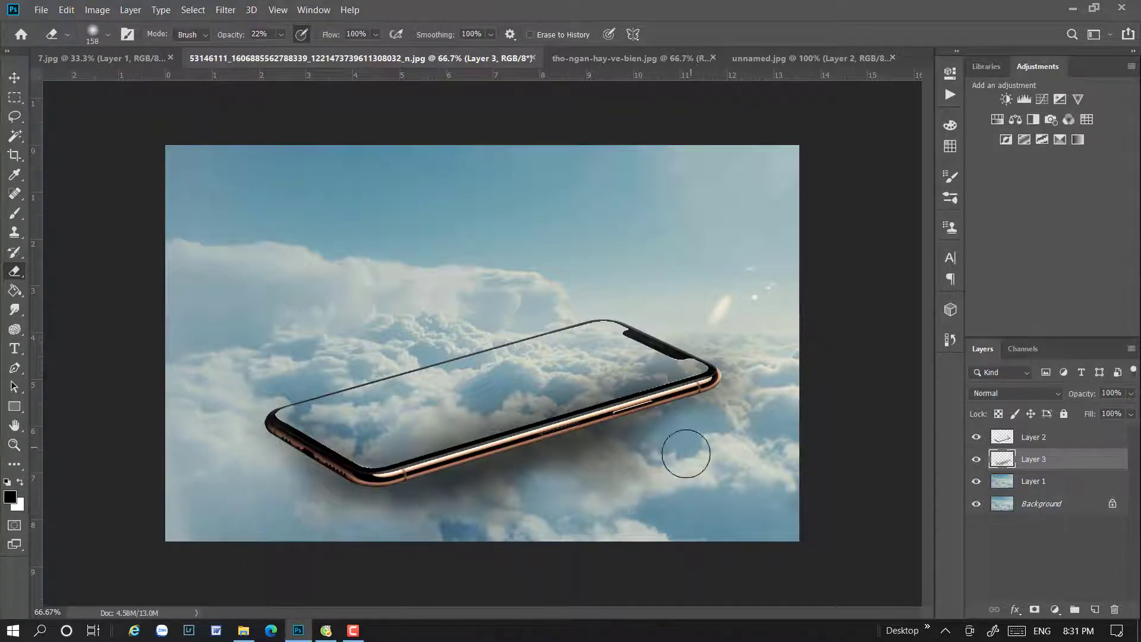
pyautogui.moveTo(685, 453); pyautogui.dragTo(604, 461)
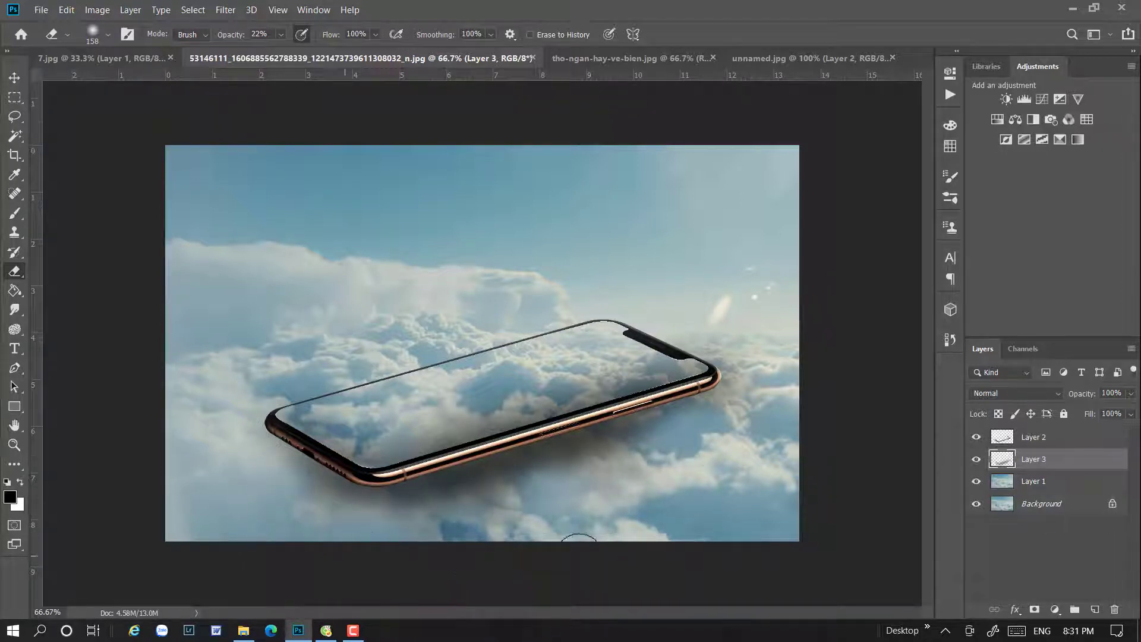
# - Brush darker shadow just right of the phone and along its lower-left edge
pyautogui.press('v')
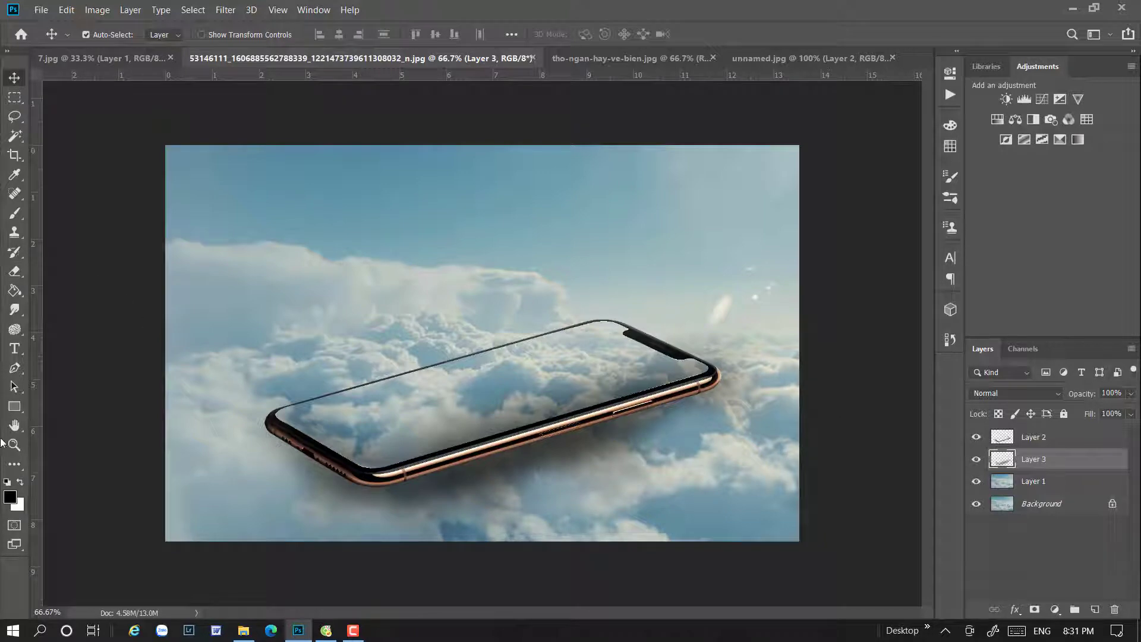
pyautogui.click(15, 213)
pyautogui.moveTo(713, 393)
pyautogui.mouseDown()
pyautogui.moveTo(726, 380)
pyautogui.moveTo(702, 387)
pyautogui.mouseUp()
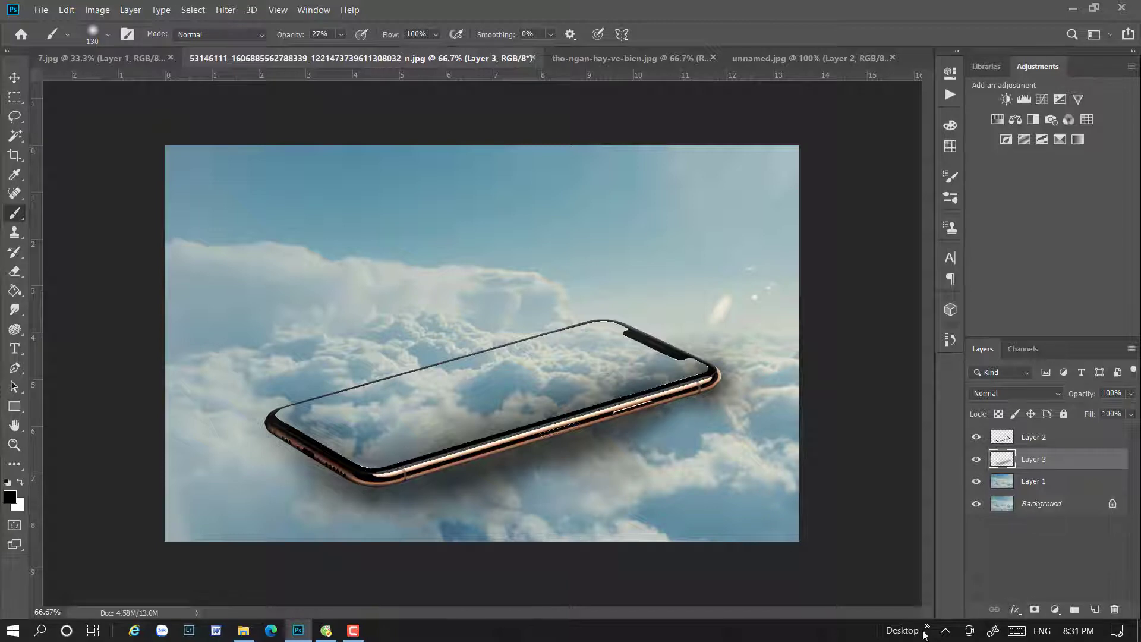
pyautogui.moveTo(383, 479); pyautogui.dragTo(348, 466)
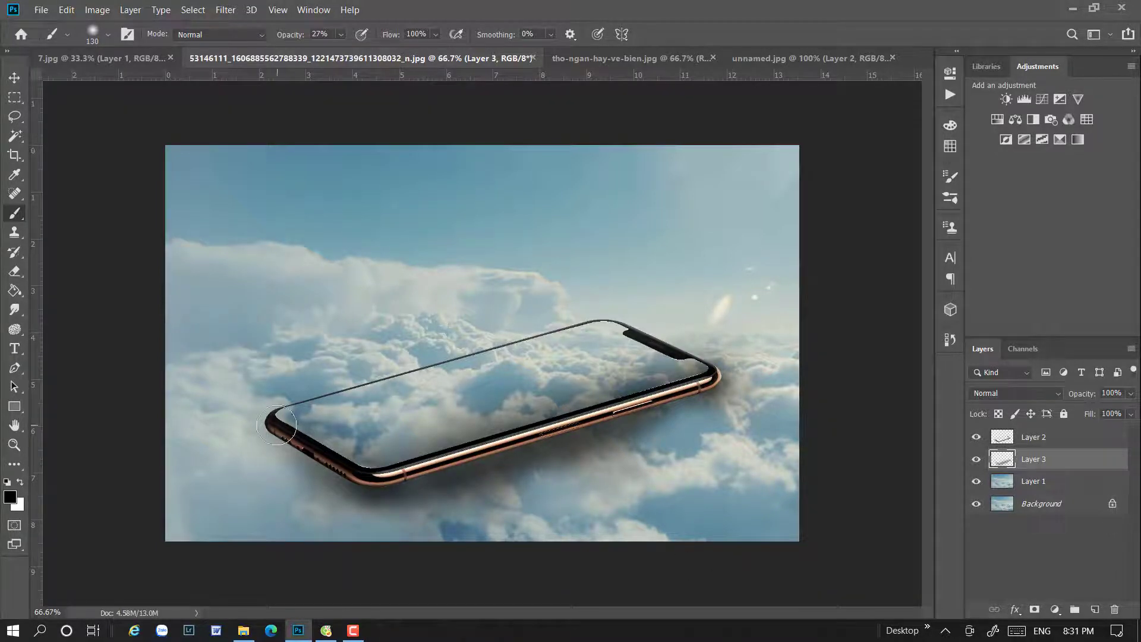
pyautogui.moveTo(284, 424); pyautogui.dragTo(353, 465)
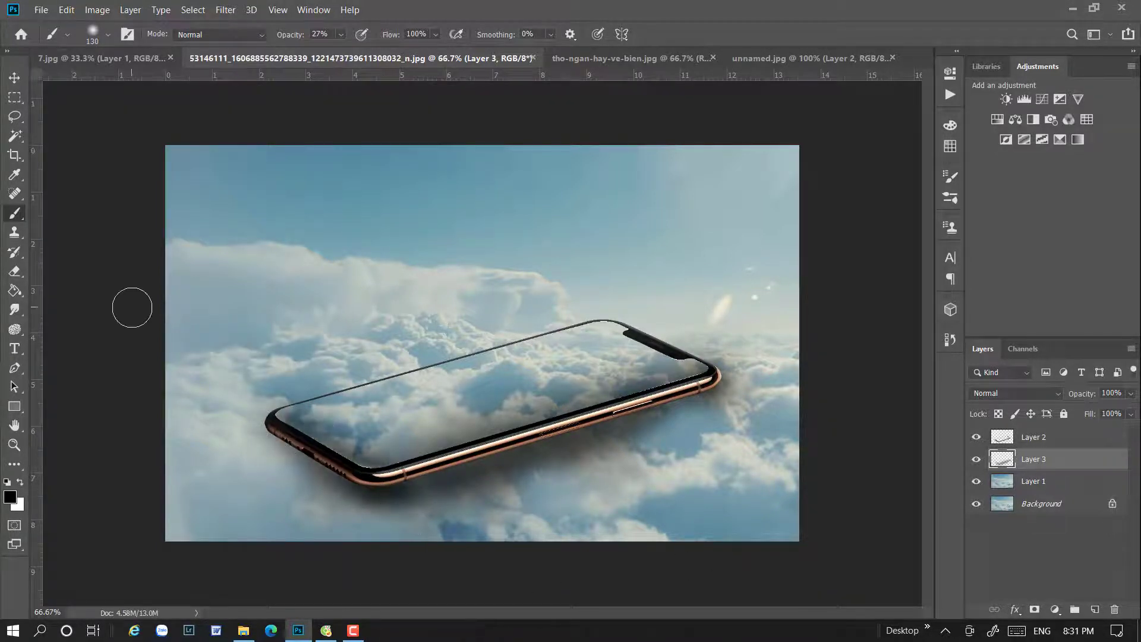
pyautogui.click(14, 78)
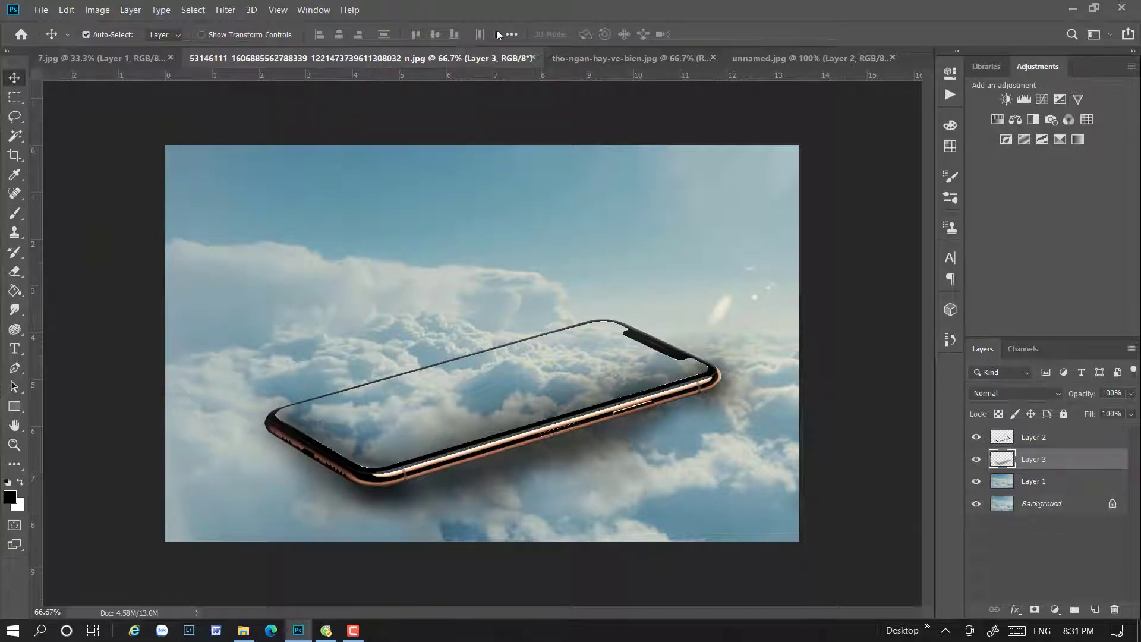
# - Copy the beach photo into the phone composition and squash its height
pyautogui.click(612, 58)
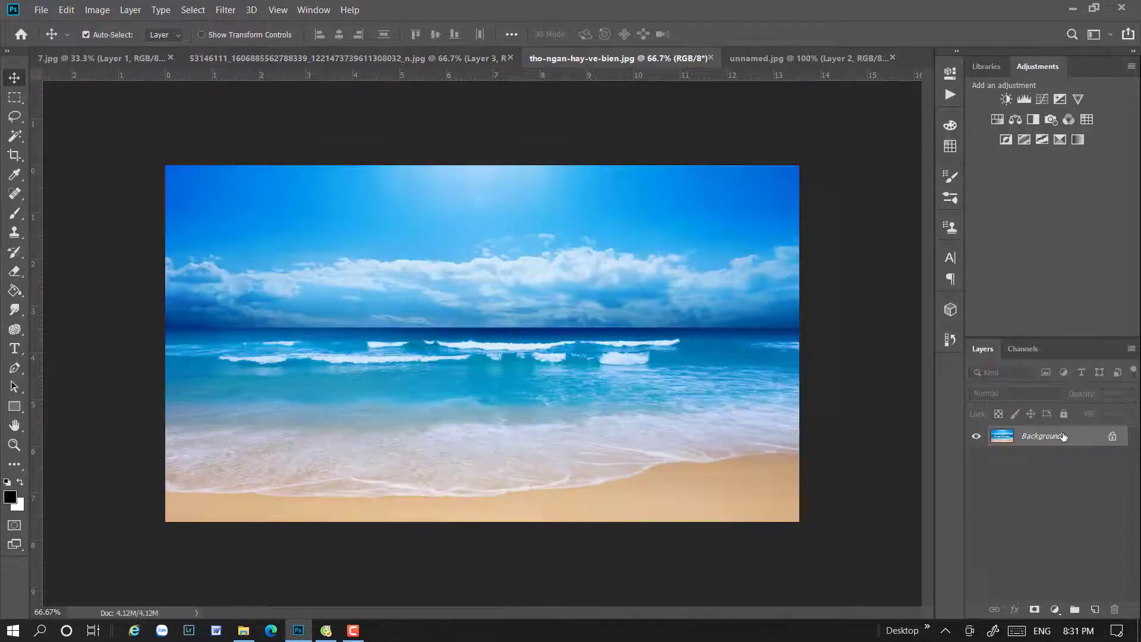
pyautogui.moveTo(1063, 436); pyautogui.dragTo(544, 279)
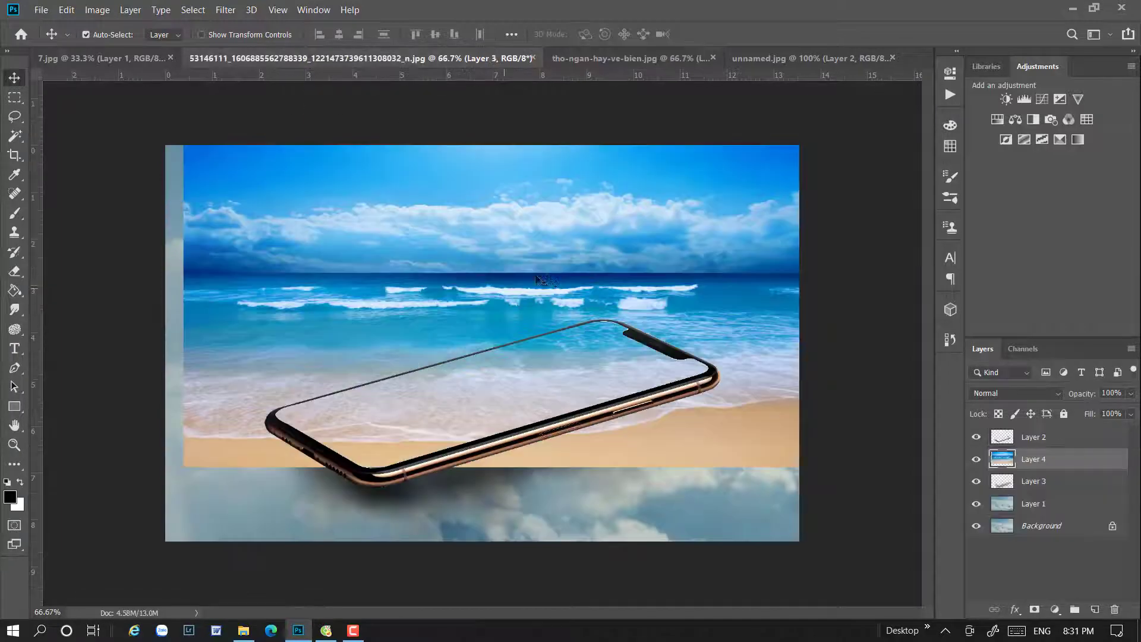
pyautogui.hotkey('ctrl', 't')
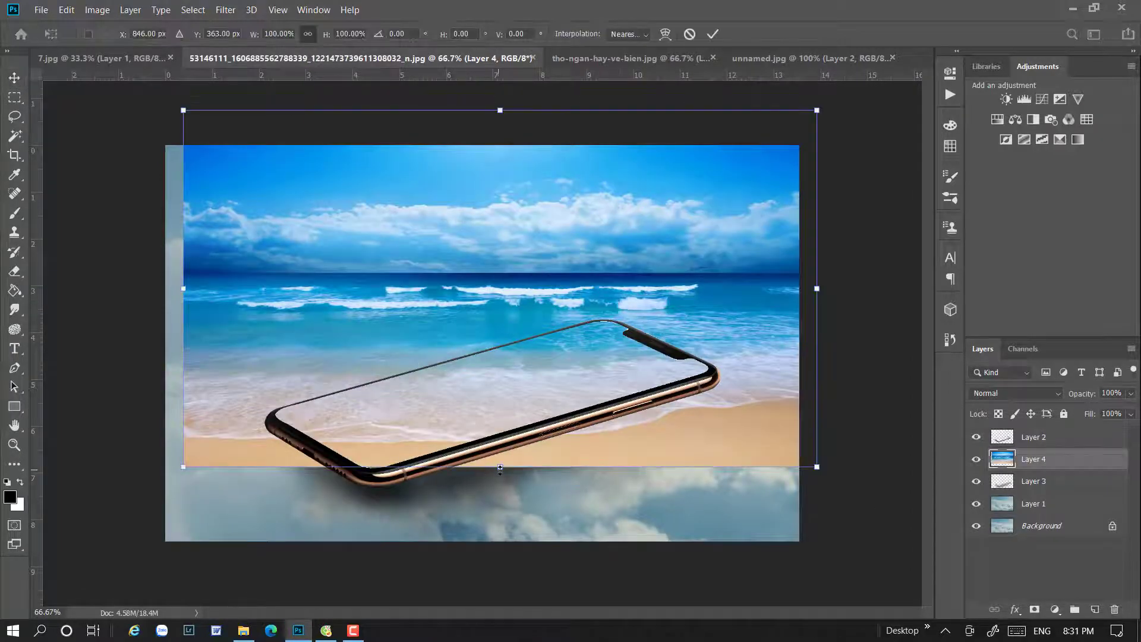
pyautogui.moveTo(500, 468); pyautogui.dragTo(500, 312)
pyautogui.moveTo(522, 247); pyautogui.dragTo(522, 330)
pyautogui.moveTo(811, 143); pyautogui.dragTo(785, 83)
# - Flip the beach image vertically, then rotate, shorten and shift it to match the phone's angle
pyautogui.moveTo(720, 203); pyautogui.dragTo(707, 256)
pyautogui.rightClick(707, 256)
pyautogui.click(782, 446)
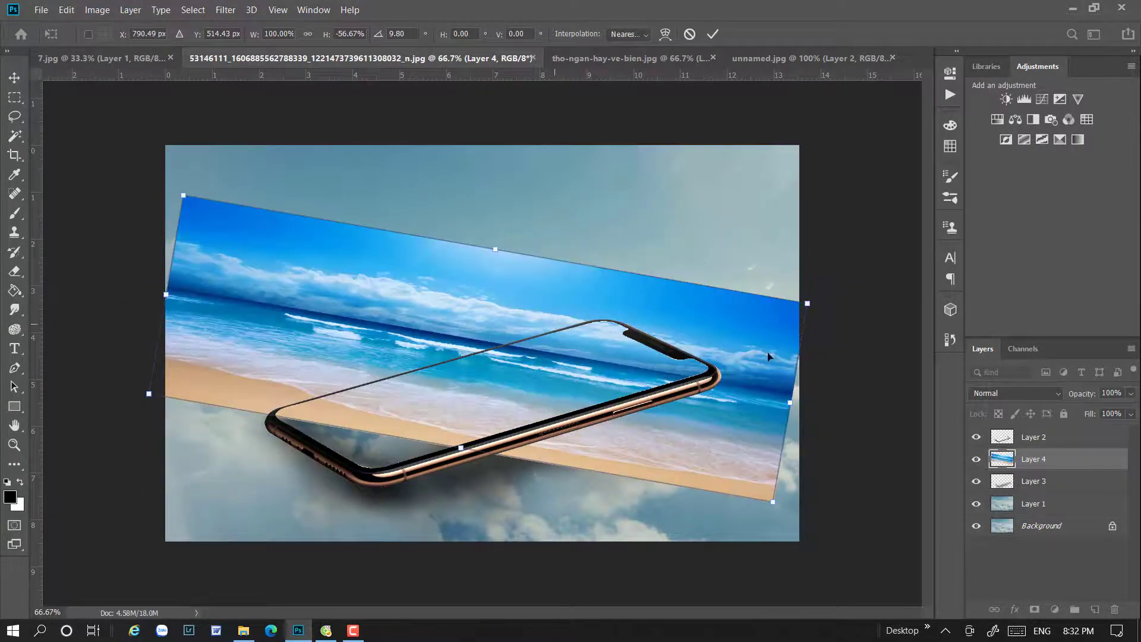
pyautogui.moveTo(850, 285); pyautogui.dragTo(840, 127)
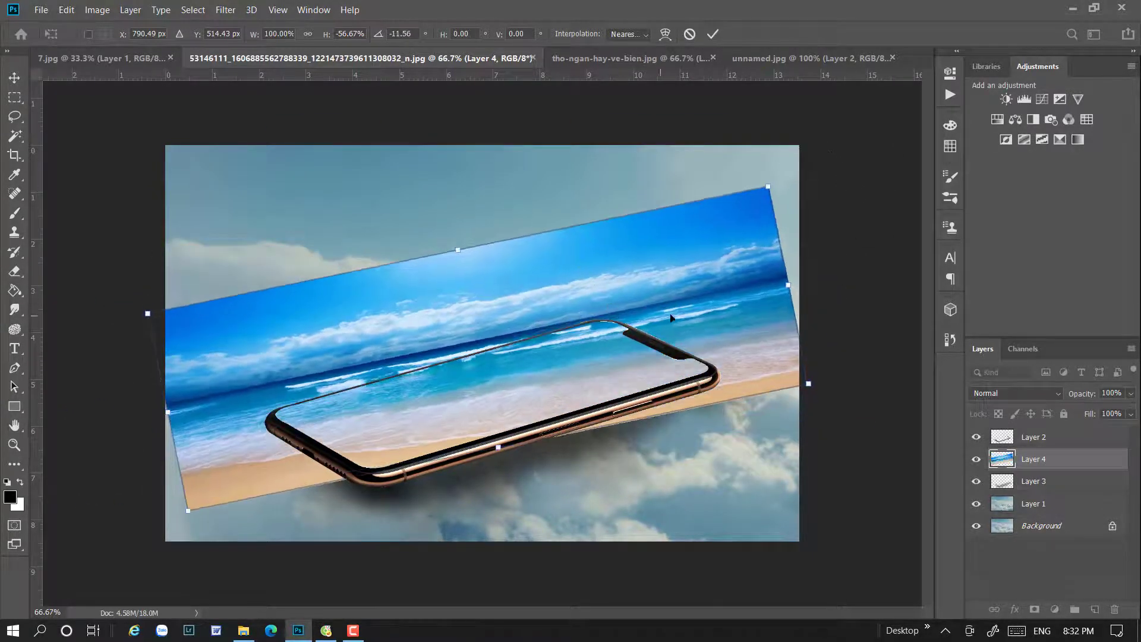
pyautogui.moveTo(787, 165); pyautogui.dragTo(786, 153)
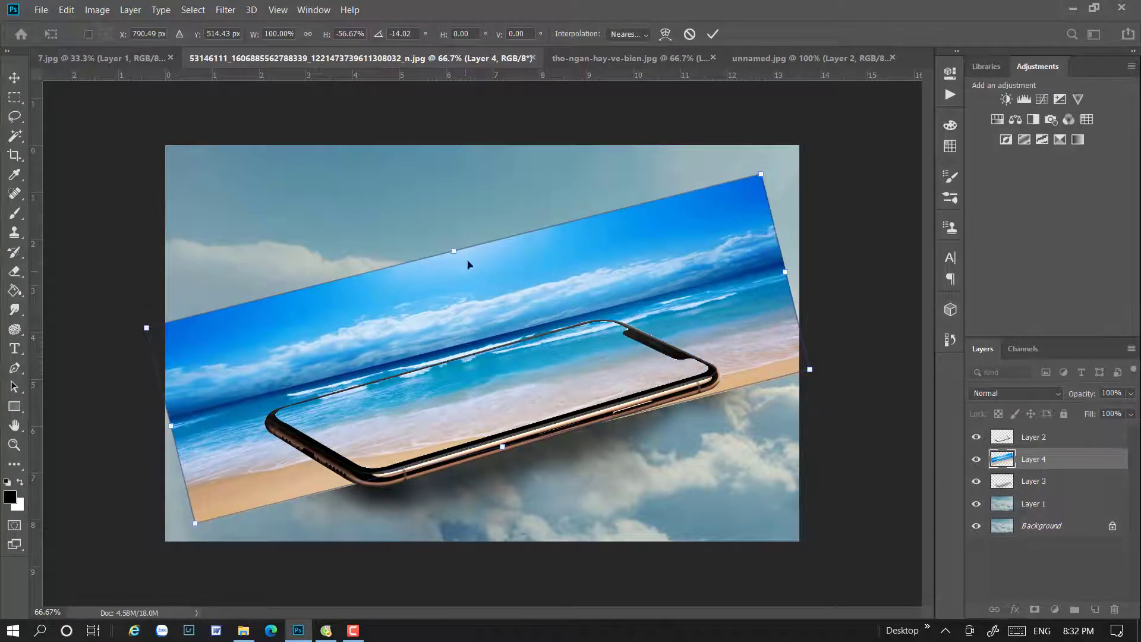
pyautogui.moveTo(451, 250); pyautogui.dragTo(464, 269)
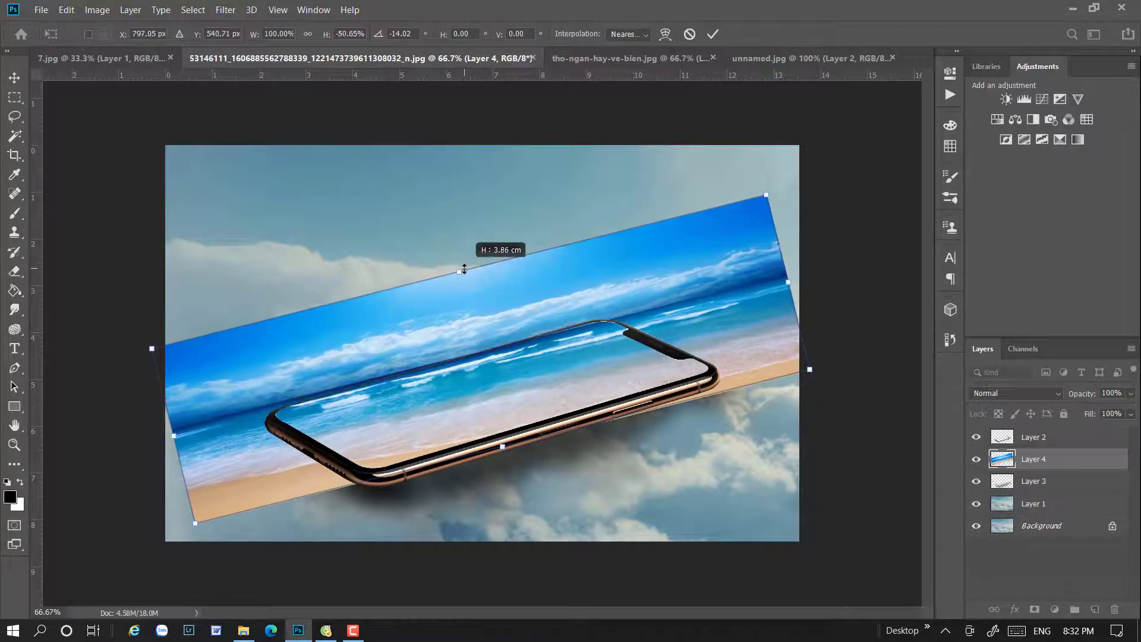
pyautogui.moveTo(493, 387); pyautogui.dragTo(542, 381)
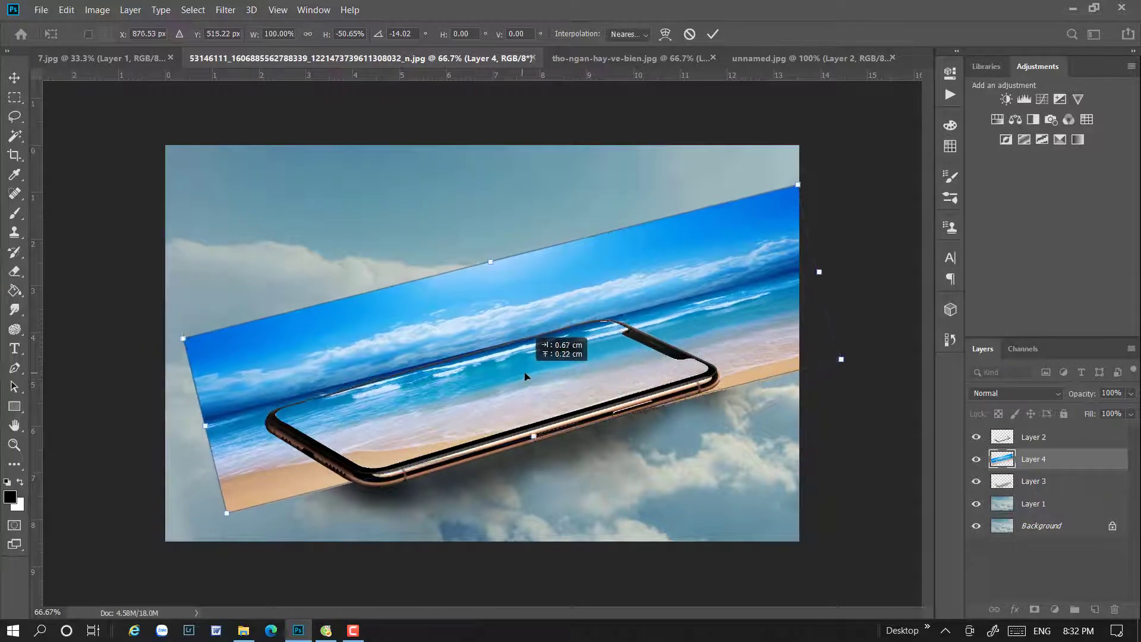
# - Commit the beach transform and add a layer mask to the beach layer
pyautogui.click(1045, 443)
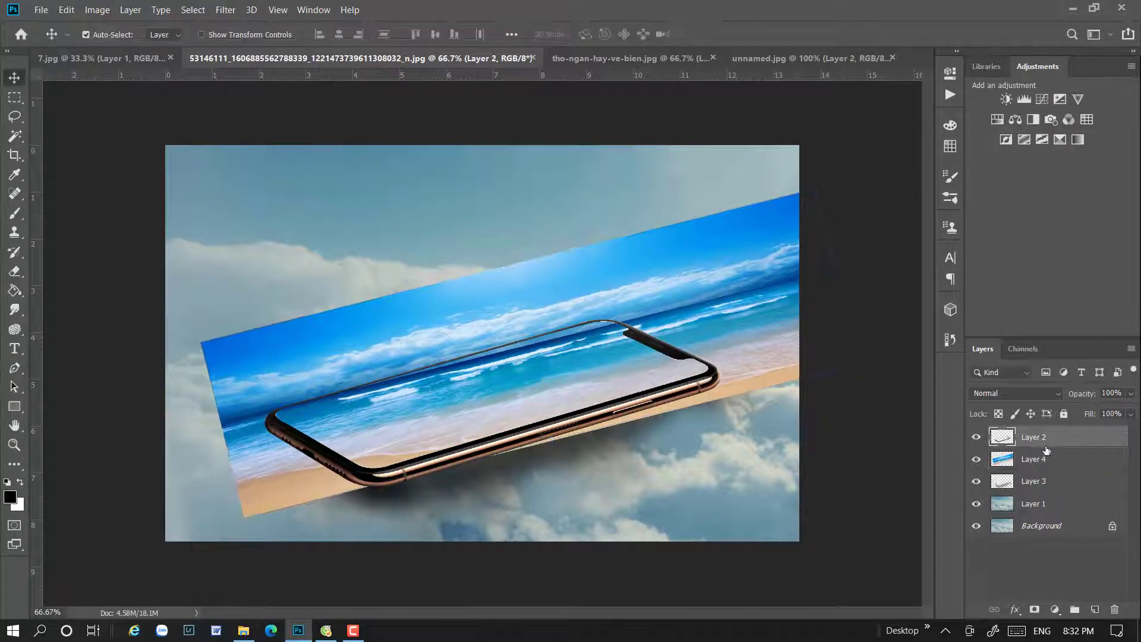
pyautogui.click(1073, 458)
pyautogui.click(1034, 609)
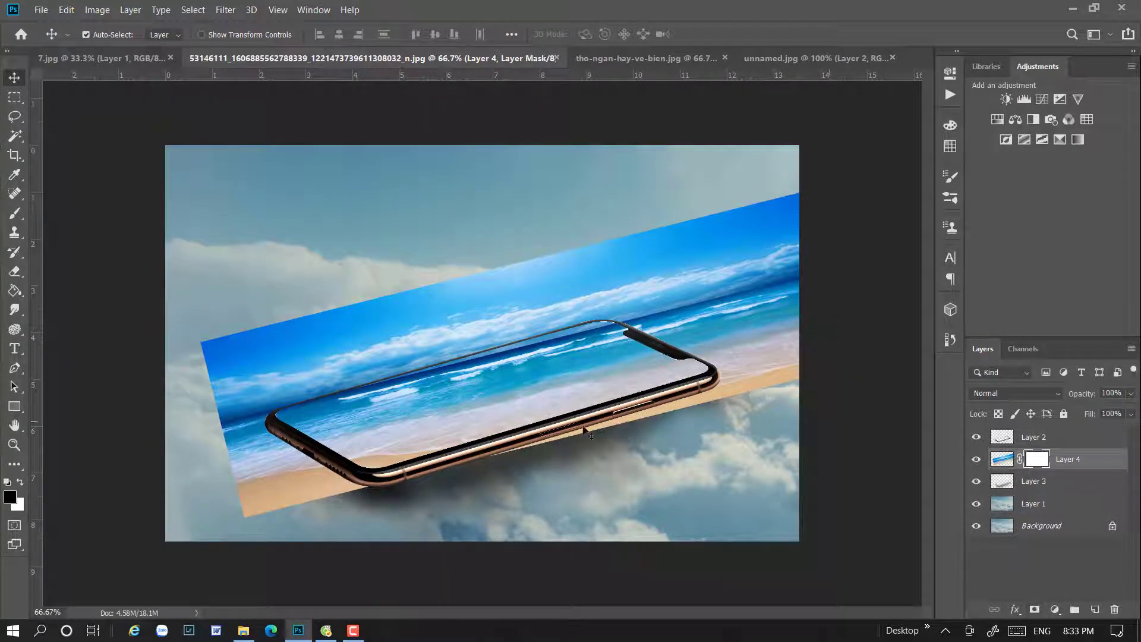
pyautogui.click(15, 213)
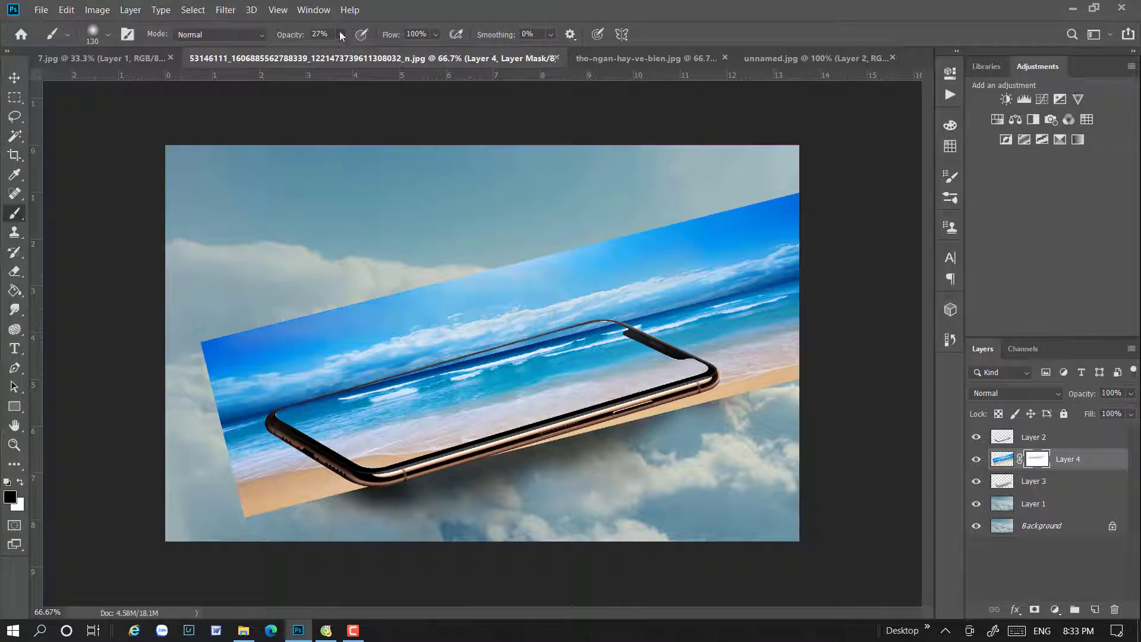
pyautogui.moveTo(695, 240)
pyautogui.mouseDown()
pyautogui.moveTo(291, 311)
pyautogui.moveTo(202, 339)
pyautogui.mouseUp()
pyautogui.click(108, 35)
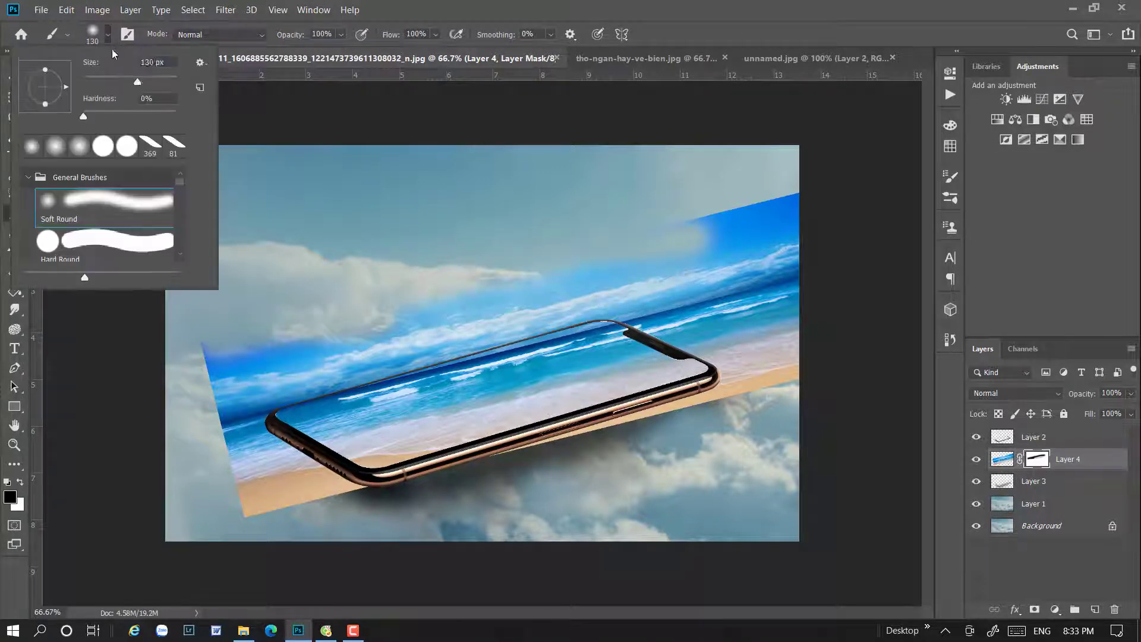
pyautogui.press('v')
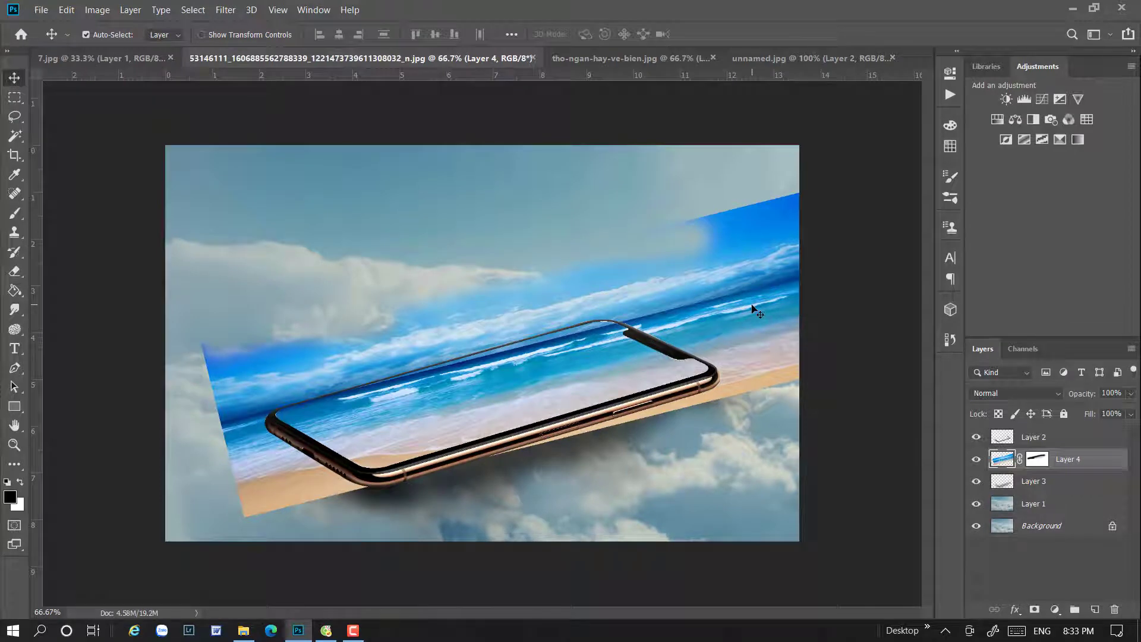
# - At 100% zoom, paint the mask black to hide the sky, sand and sea outside the phone
pyautogui.click(1037, 459)
pyautogui.hotkey('ctrl', '1')
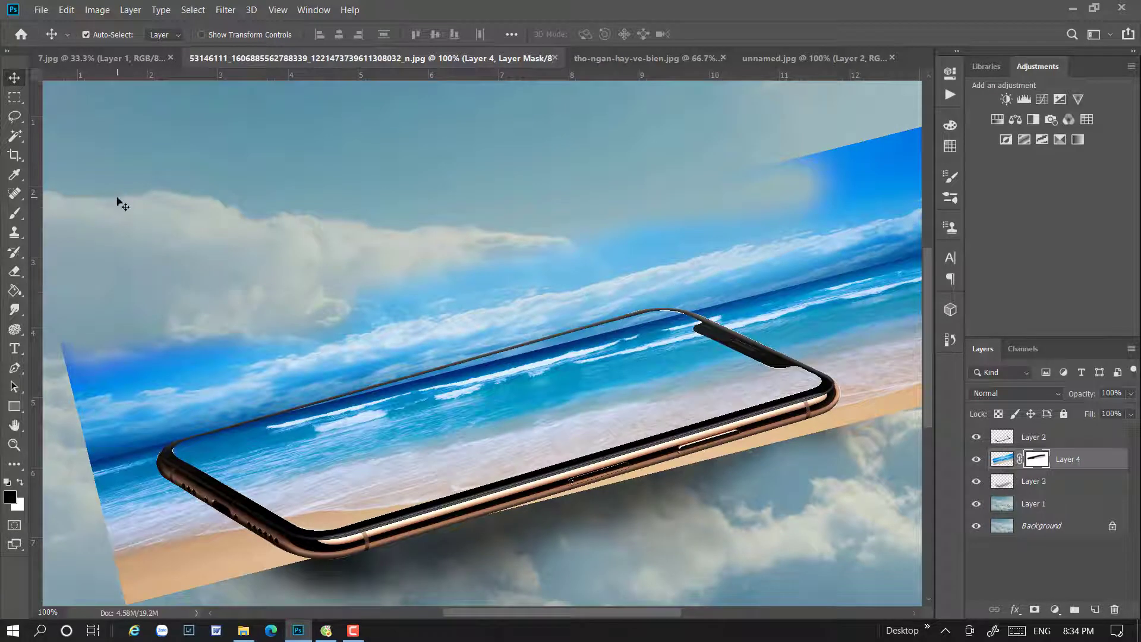
pyautogui.click(14, 223)
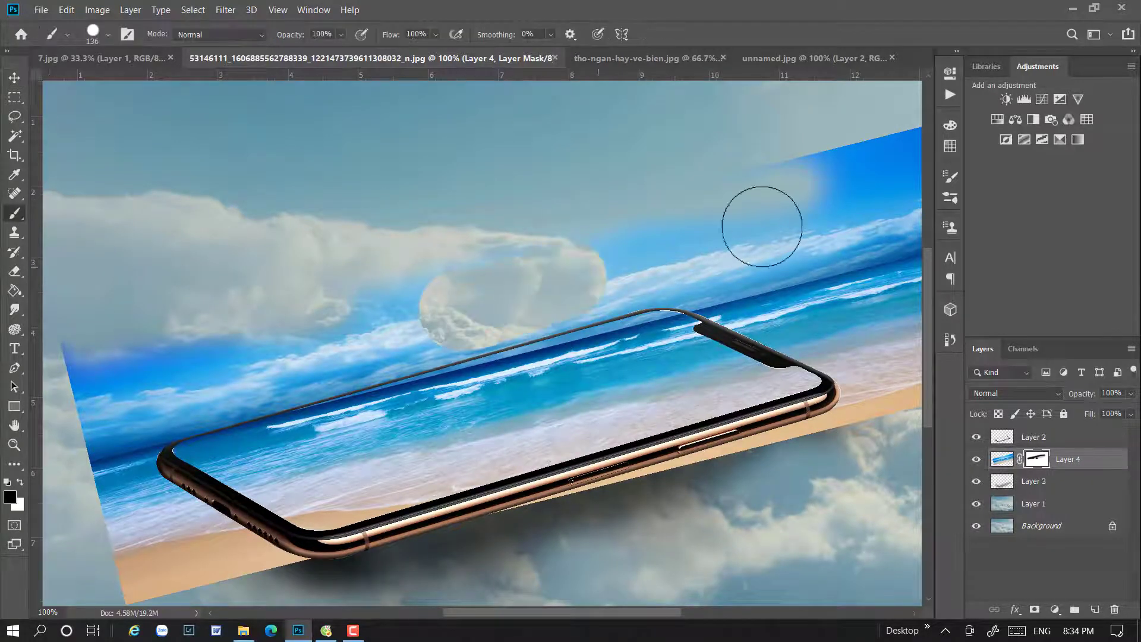
pyautogui.moveTo(759, 224)
pyautogui.mouseDown()
pyautogui.moveTo(81, 430)
pyautogui.moveTo(232, 552)
pyautogui.moveTo(148, 439)
pyautogui.mouseUp()
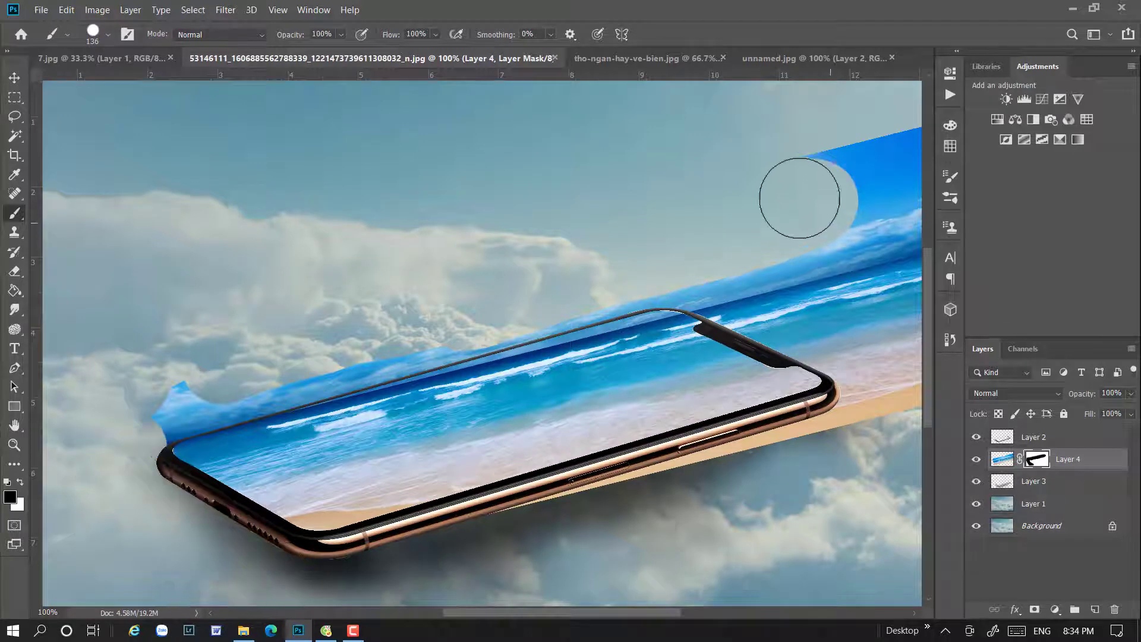
pyautogui.moveTo(791, 185)
pyautogui.mouseDown()
pyautogui.moveTo(865, 423)
pyautogui.moveTo(526, 532)
pyautogui.mouseUp()
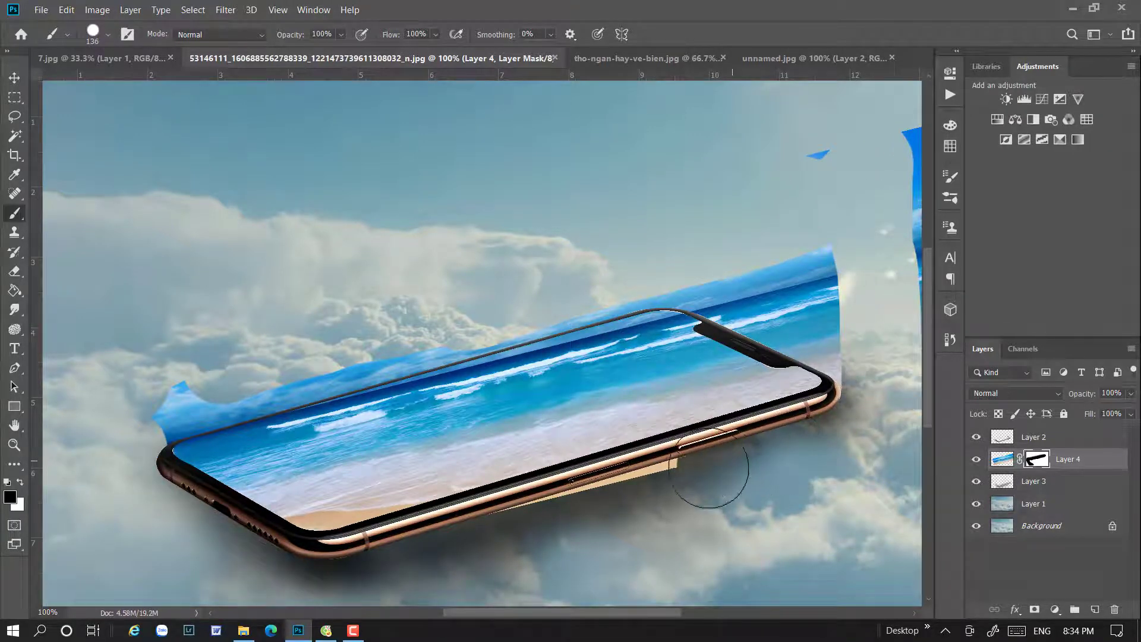
pyautogui.moveTo(763, 254); pyautogui.dragTo(645, 293)
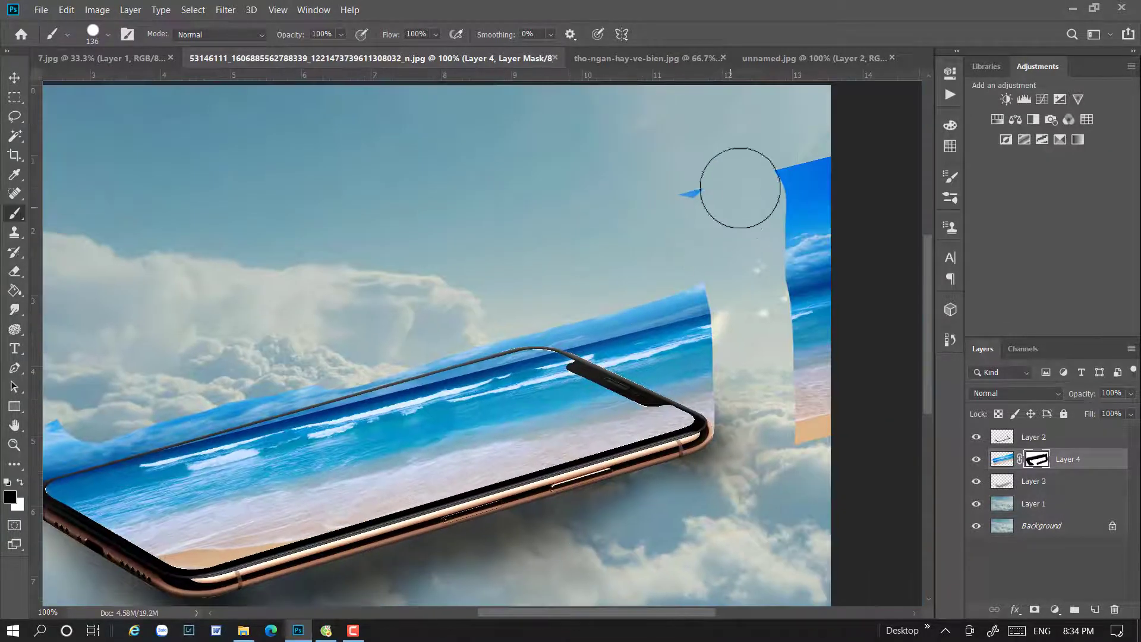
pyautogui.moveTo(734, 192); pyautogui.dragTo(830, 272)
pyautogui.moveTo(743, 400); pyautogui.dragTo(692, 257)
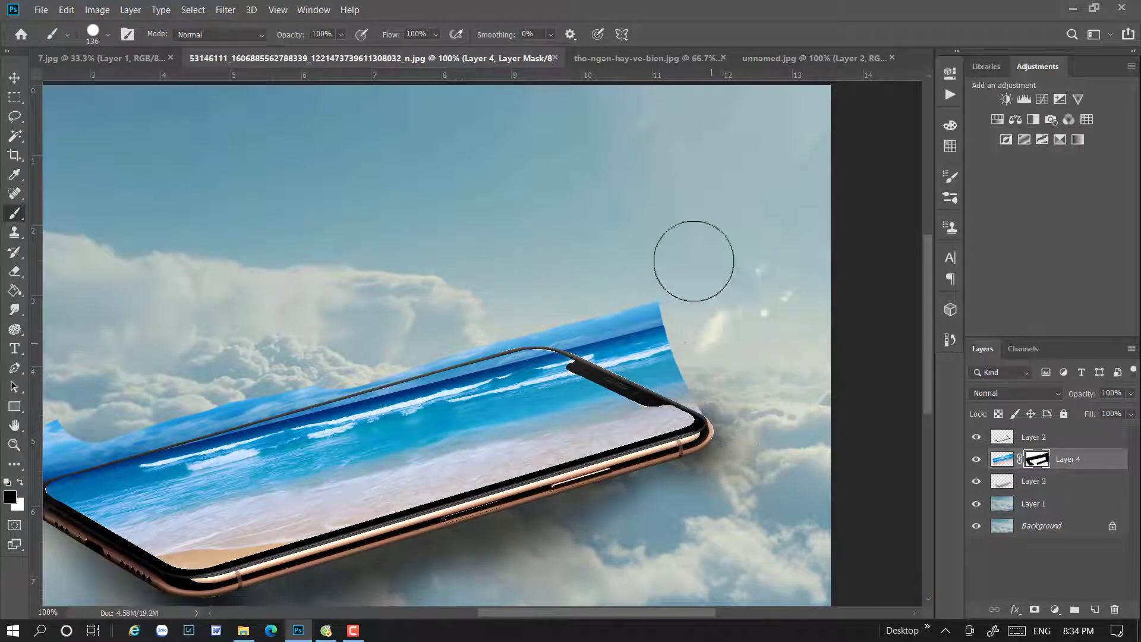
pyautogui.moveTo(689, 368)
pyautogui.mouseDown()
pyautogui.moveTo(657, 331)
pyautogui.moveTo(616, 326)
pyautogui.moveTo(687, 313)
pyautogui.moveTo(658, 286)
pyautogui.moveTo(657, 301)
pyautogui.moveTo(602, 306)
pyautogui.mouseUp()
# - With a 36 px brush, mask out the blue strip along the phone's top edge
pyautogui.rightClick(589, 308)
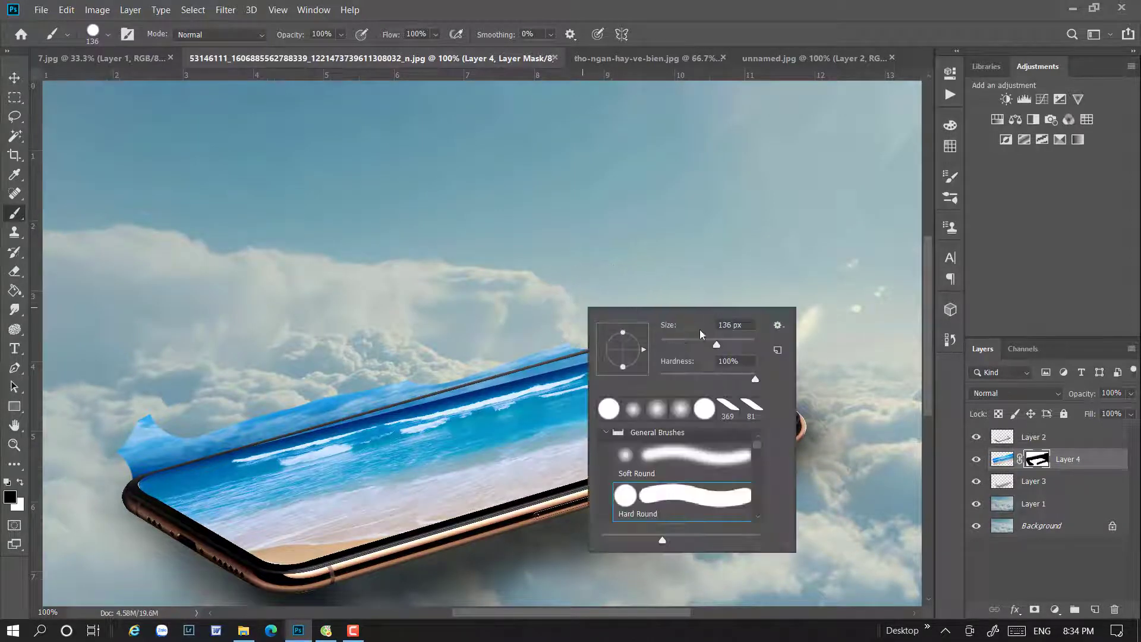
pyautogui.moveTo(703, 345); pyautogui.dragTo(698, 345)
pyautogui.press('Return')
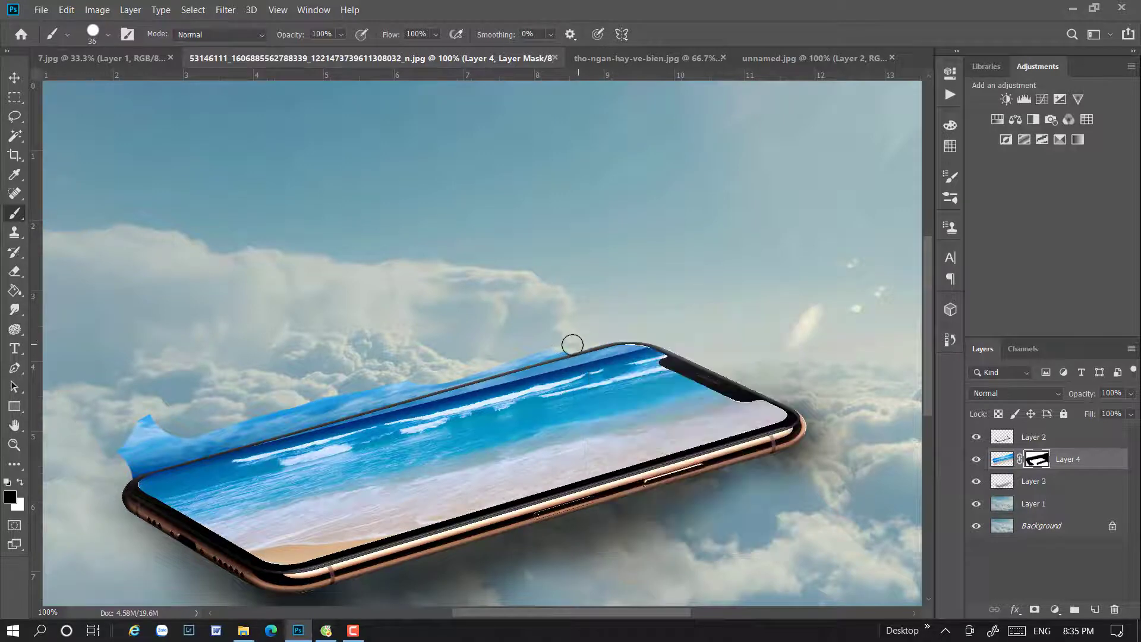
pyautogui.moveTo(520, 356)
pyautogui.mouseDown()
pyautogui.moveTo(143, 428)
pyautogui.moveTo(122, 453)
pyautogui.moveTo(219, 439)
pyautogui.mouseUp()
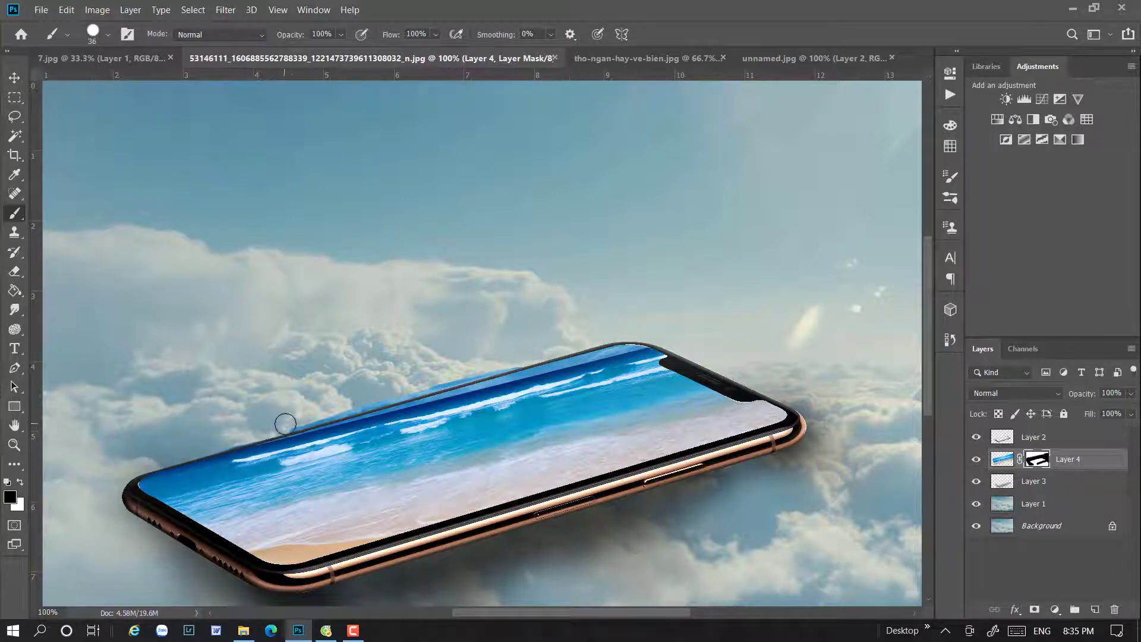
pyautogui.moveTo(285, 424); pyautogui.dragTo(368, 403)
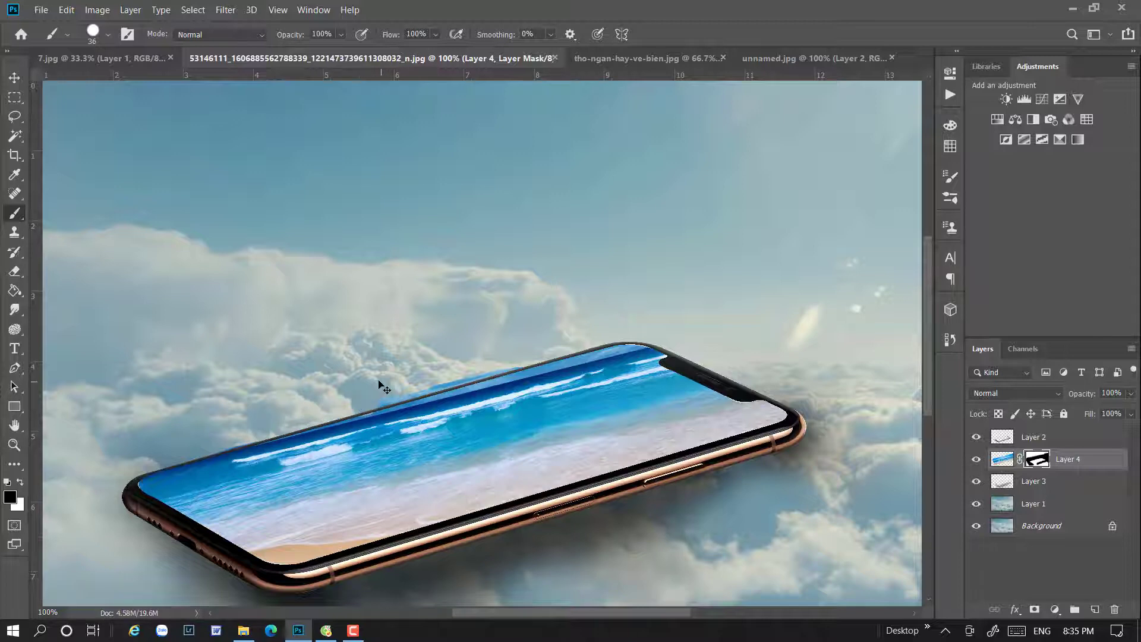
pyautogui.hotkey('ctrl', 'z')
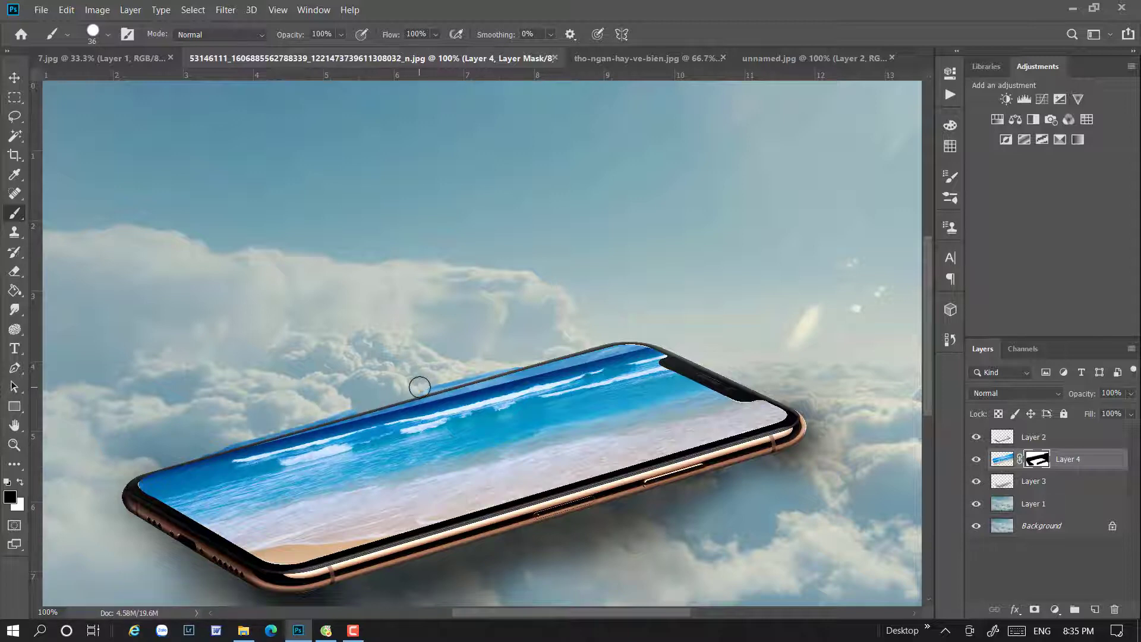
pyautogui.moveTo(420, 387); pyautogui.dragTo(463, 373)
pyautogui.hotkey('ctrl', 'z')
pyautogui.moveTo(500, 360); pyautogui.dragTo(450, 376)
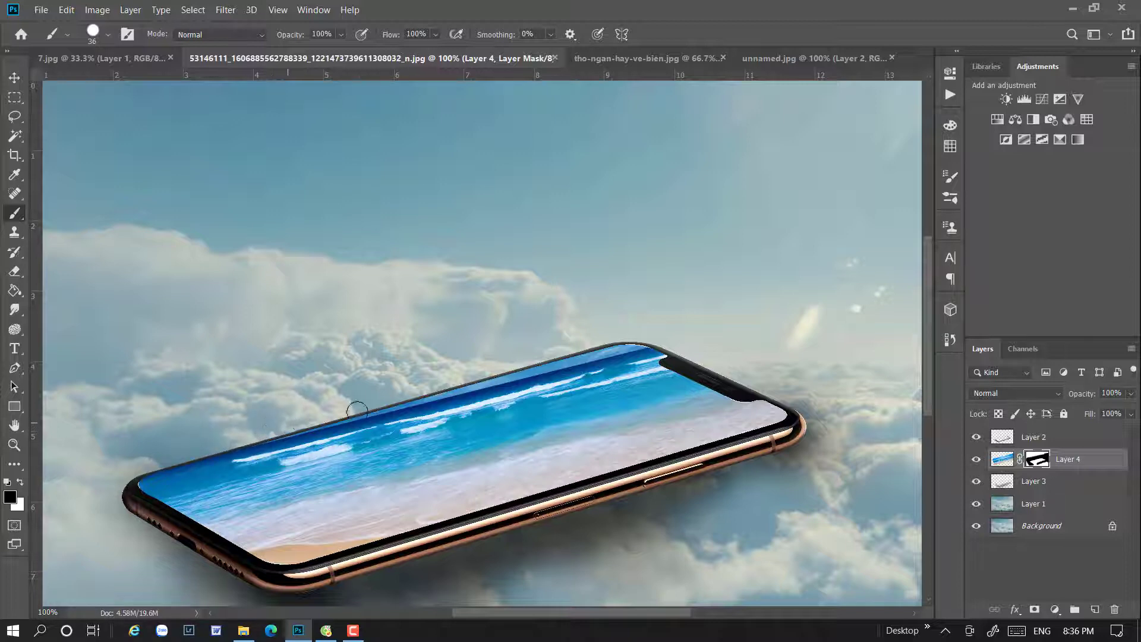
pyautogui.click(15, 77)
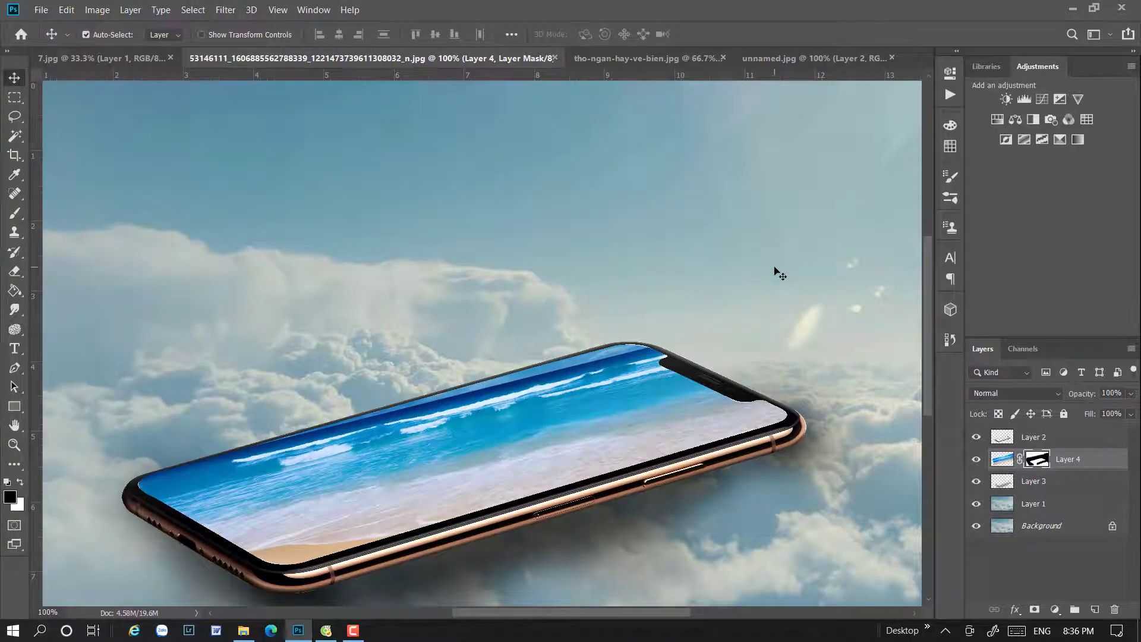
# - Tint the beach screen with a midtone Color Balance adjustment, then drag the hands layer in
pyautogui.hotkey('ctrl', '-')
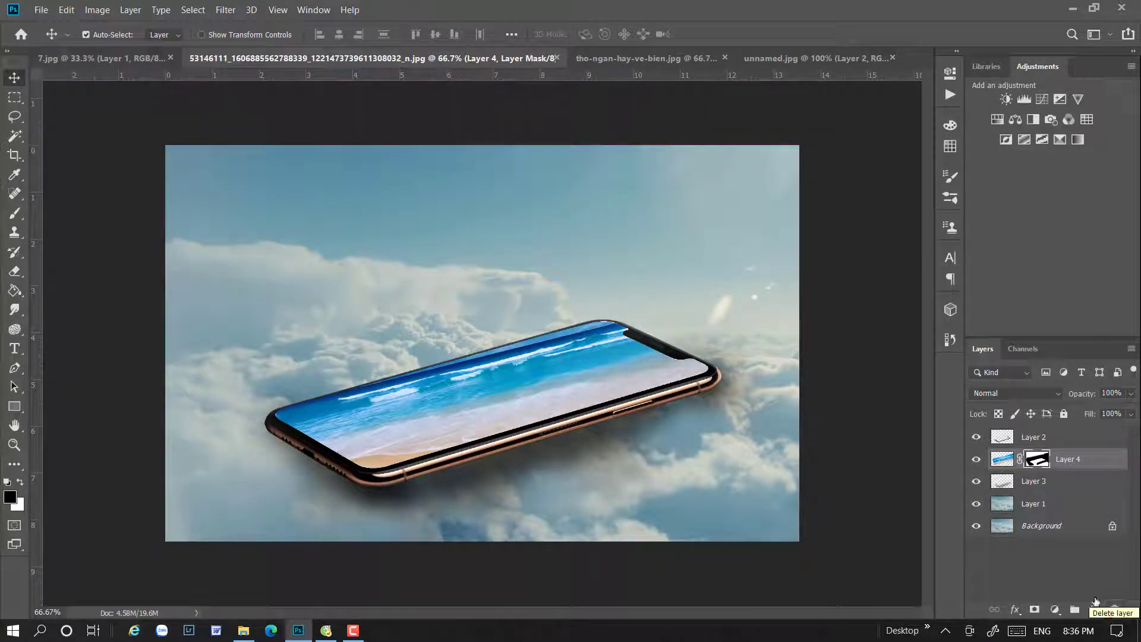
pyautogui.click(1003, 459)
pyautogui.click(1055, 609)
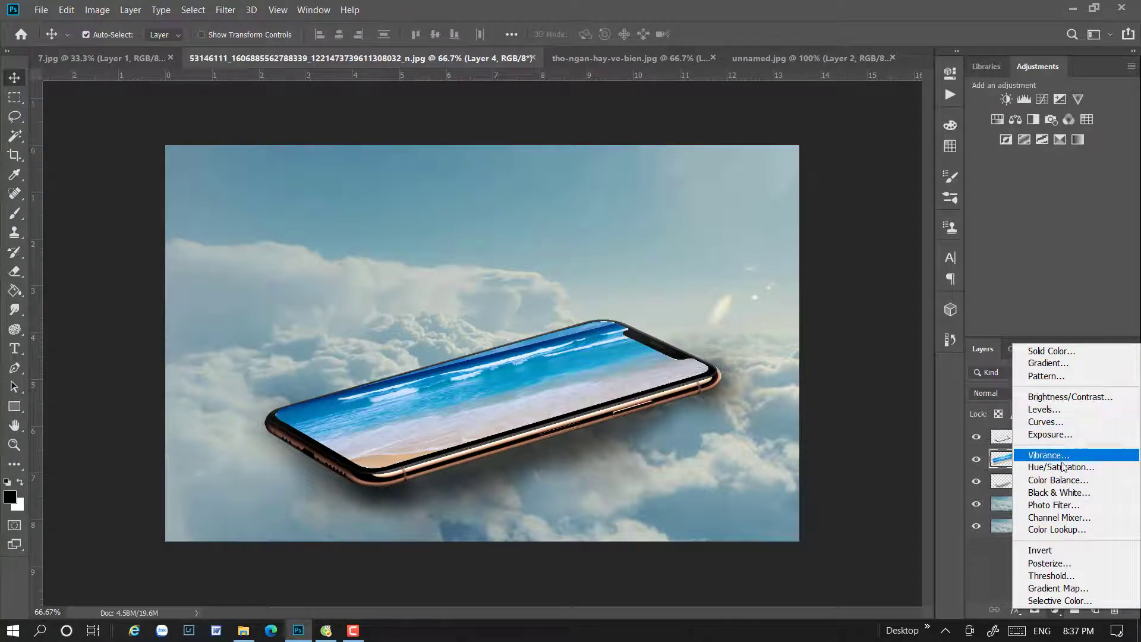
pyautogui.click(1064, 480)
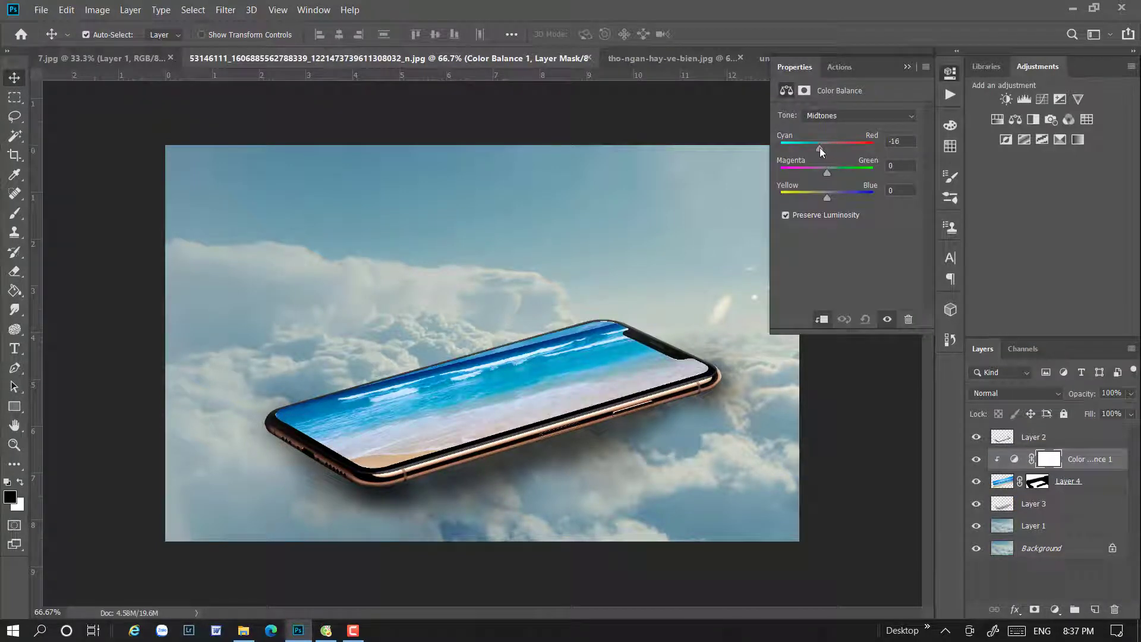
pyautogui.moveTo(824, 170); pyautogui.dragTo(835, 169)
pyautogui.click(950, 73)
pyautogui.moveTo(1030, 441)
pyautogui.mouseDown()
pyautogui.moveTo(467, 303)
pyautogui.moveTo(562, 262)
pyautogui.moveTo(583, 208)
pyautogui.mouseUp()
# - Enlarge the hands to about 199% and nudge them up above the screen
pyautogui.hotkey('ctrl', 't')
pyautogui.moveTo(509, 302); pyautogui.dragTo(512, 313)
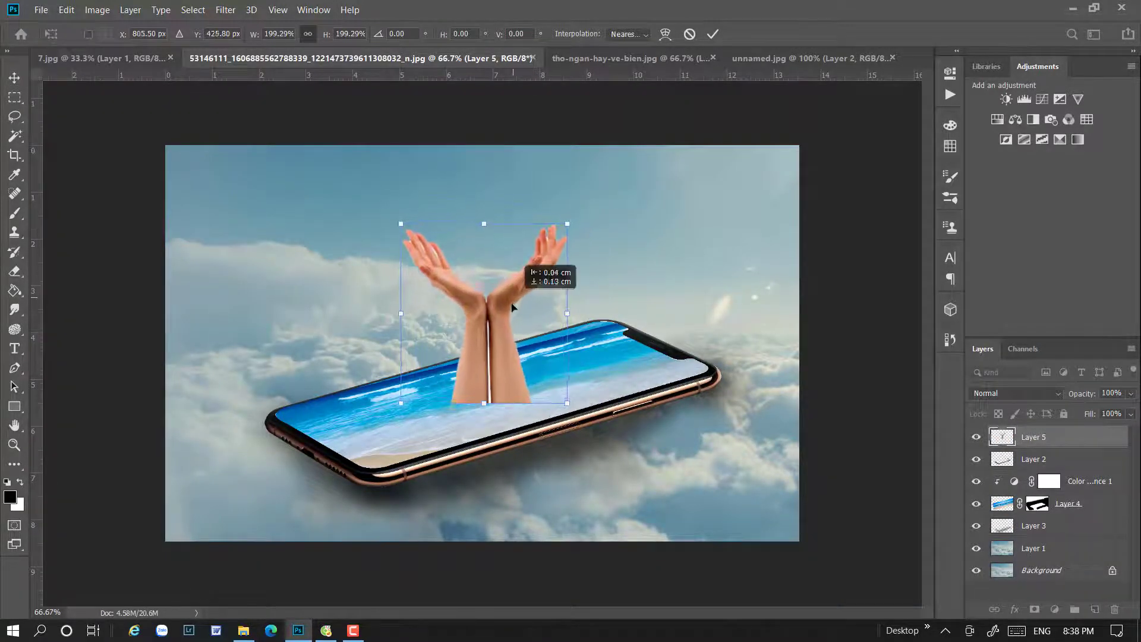
pyautogui.click(14, 78)
pyautogui.moveTo(500, 374); pyautogui.dragTo(499, 372)
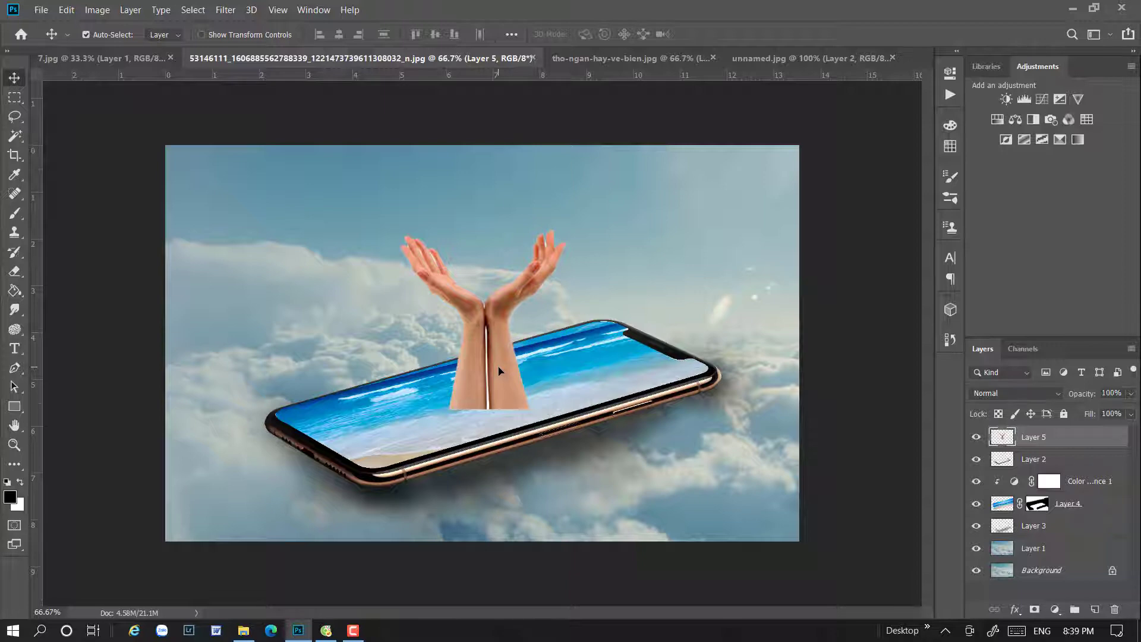
# - Add a layer mask to the hands layer and pick a soft round brush at 53% opacity
pyautogui.click(1034, 608)
pyautogui.click(14, 213)
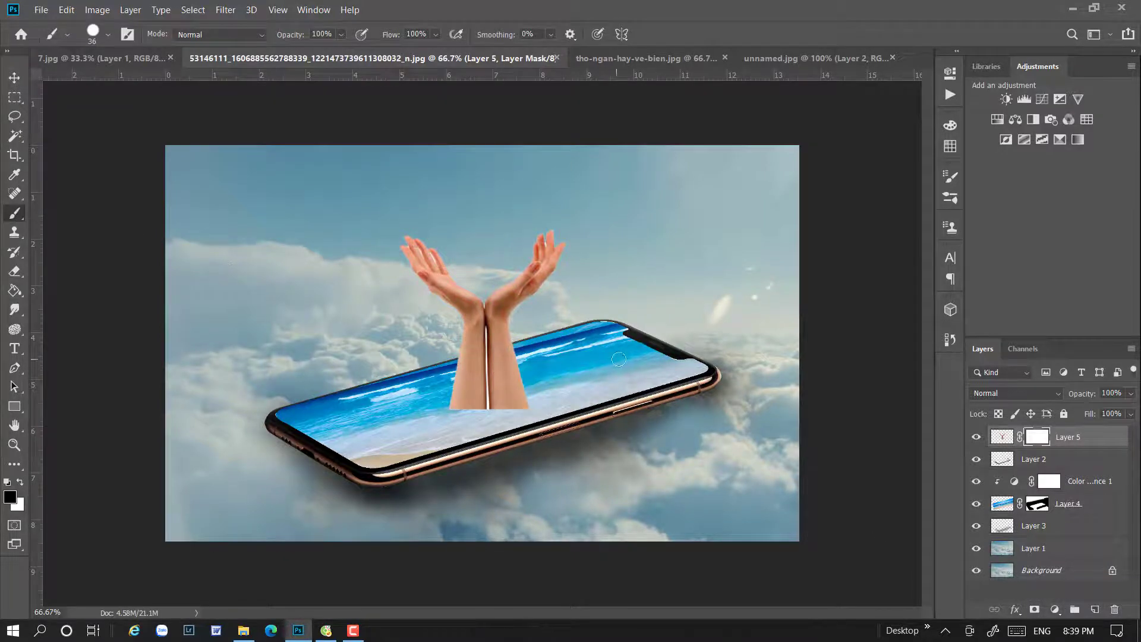
pyautogui.rightClick(753, 346)
pyautogui.press('Escape')
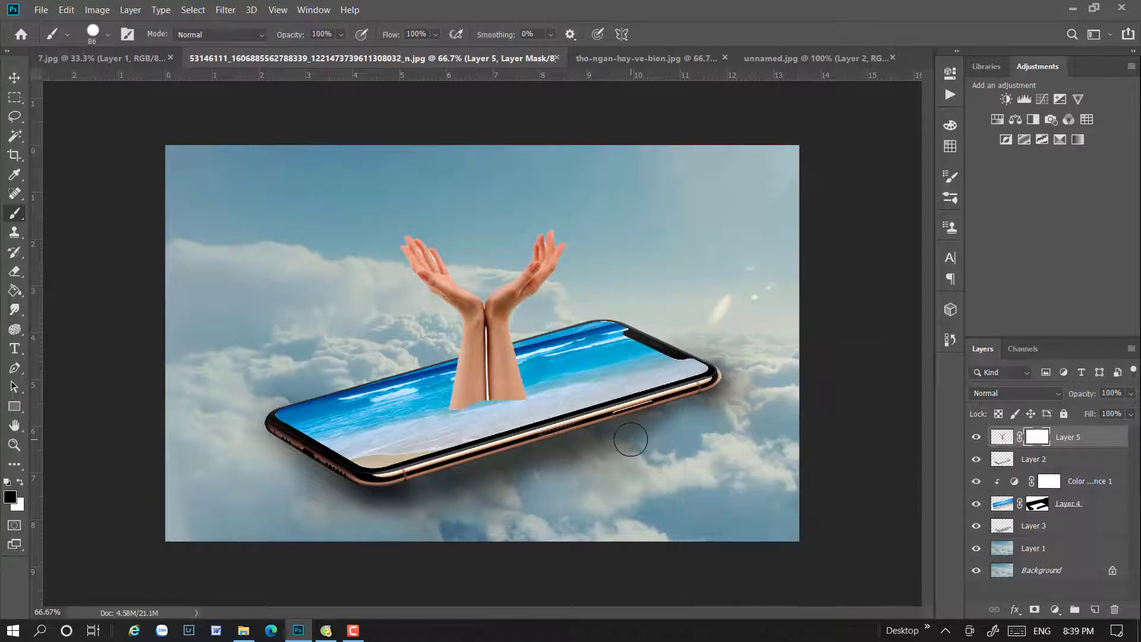
pyautogui.click(108, 34)
pyautogui.click(118, 193)
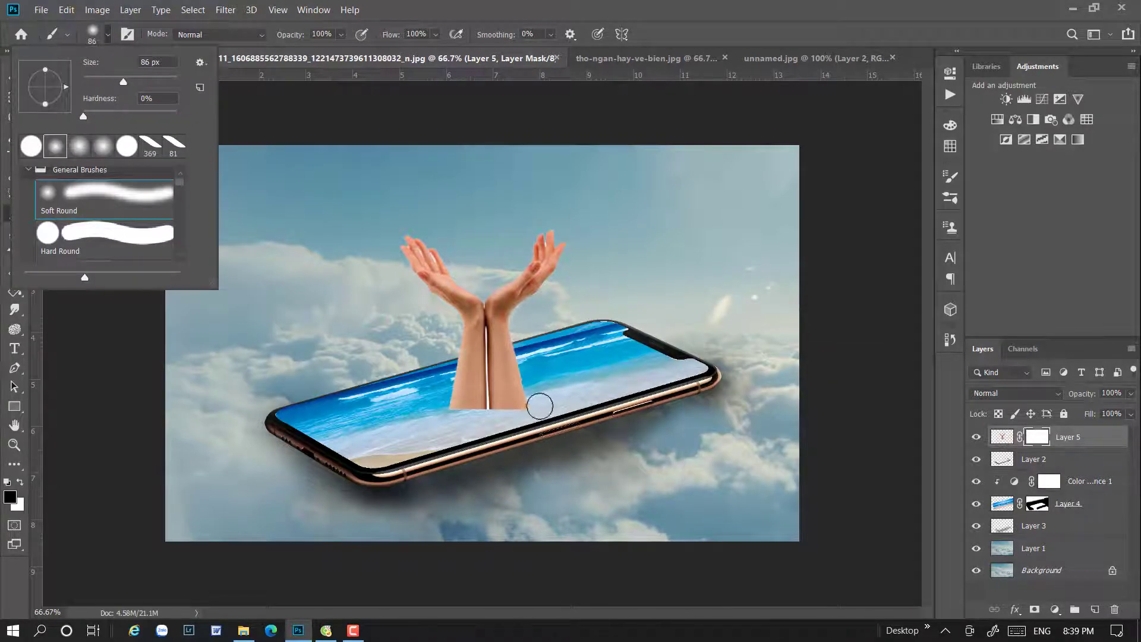
pyautogui.click(341, 34)
pyautogui.click(525, 426)
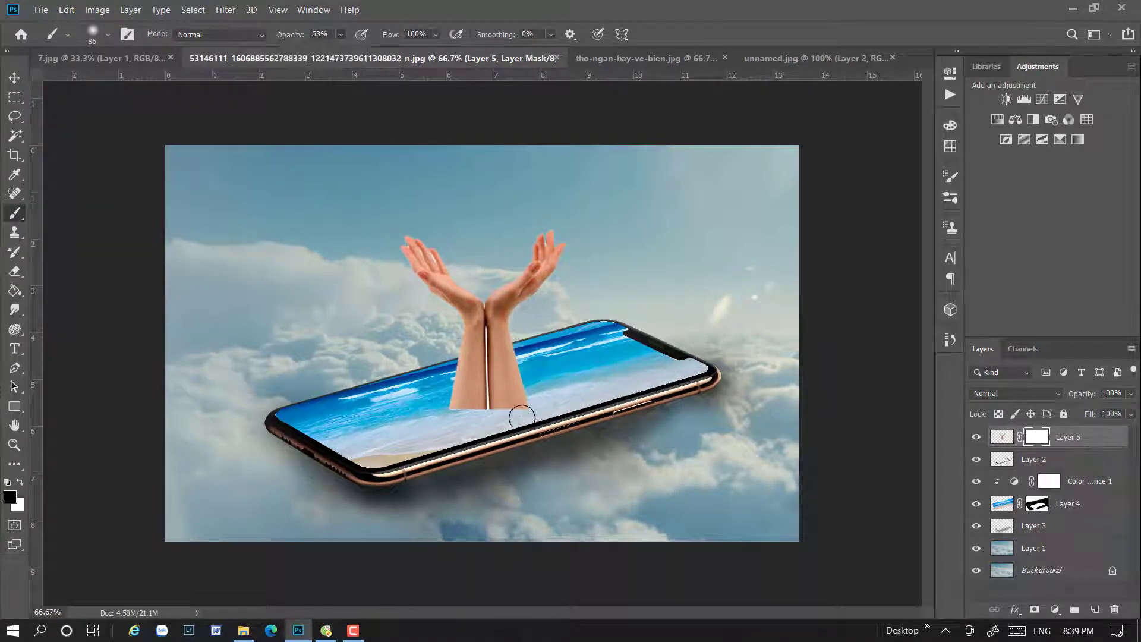
# - Mask the arm bottoms at 84% opacity, then fade them into the screen's water at 39%
pyautogui.hotkey('ctrl', '+')
pyautogui.hotkey('ctrl', '+')
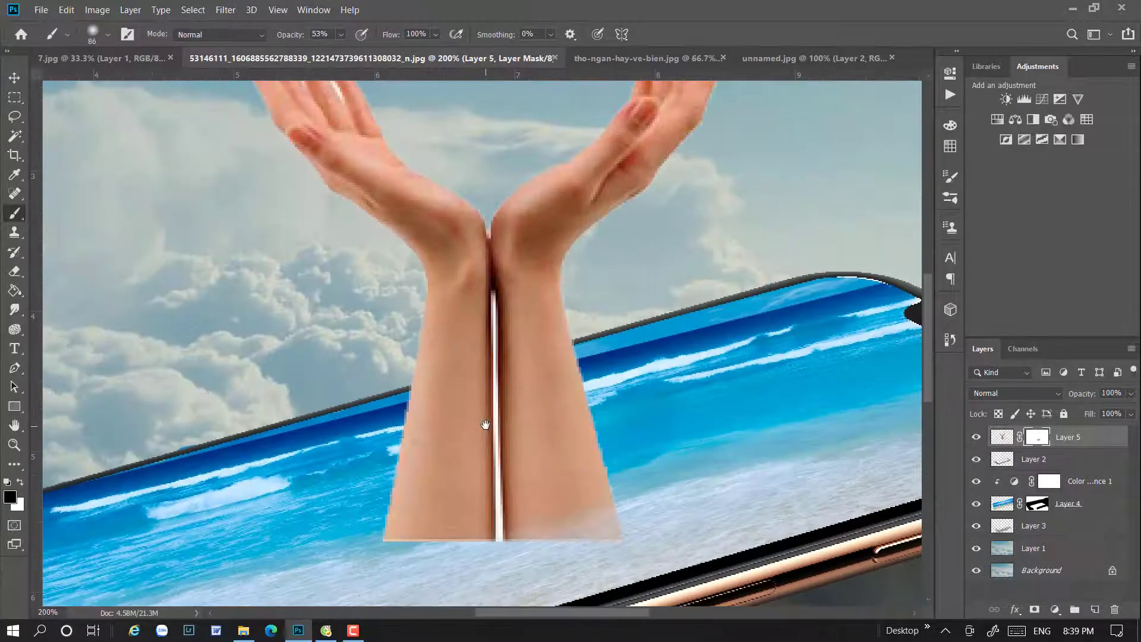
pyautogui.scroll(-3, 416, 483)
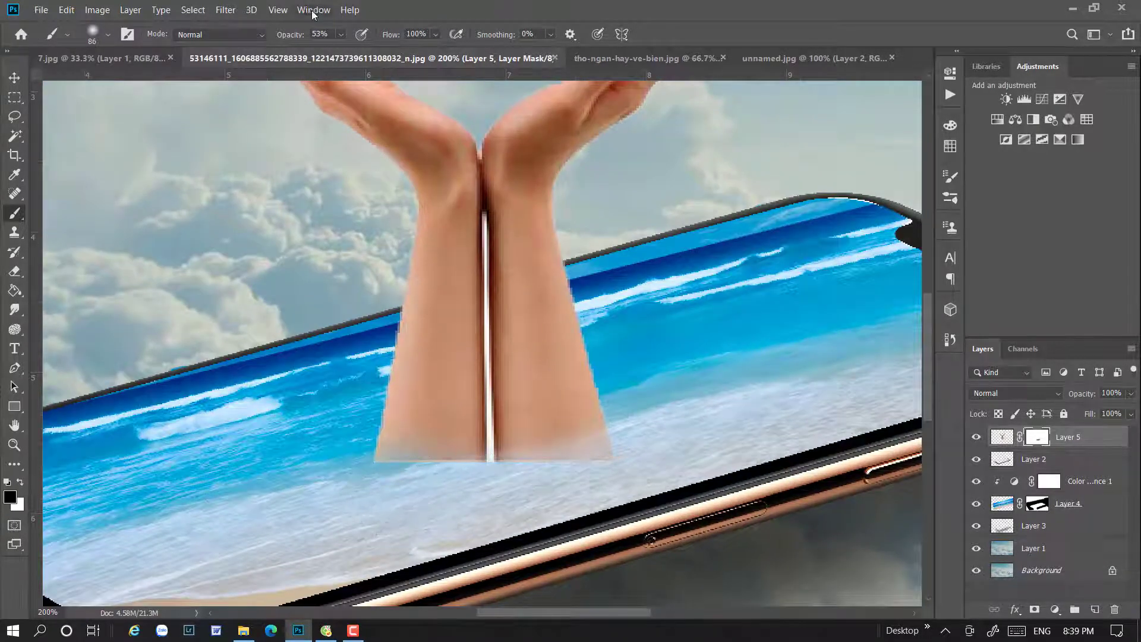
pyautogui.moveTo(354, 51); pyautogui.dragTo(372, 51)
pyautogui.rightClick(395, 479)
pyautogui.moveTo(519, 411); pyautogui.dragTo(515, 411)
pyautogui.rightClick(390, 479)
pyautogui.click(386, 466)
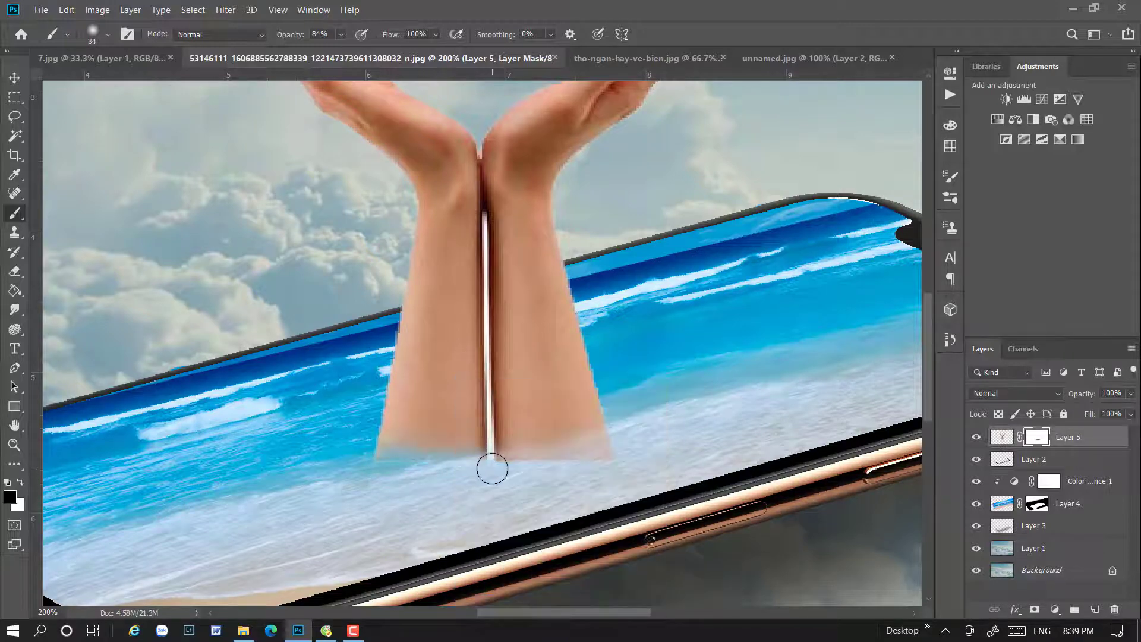
pyautogui.moveTo(443, 482); pyautogui.dragTo(601, 458)
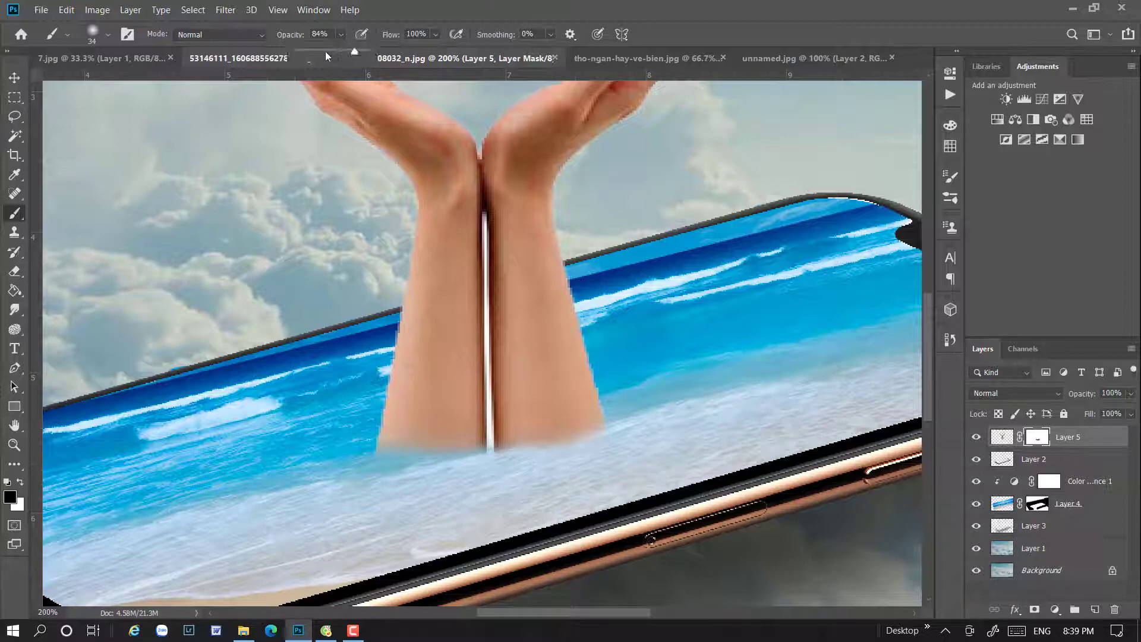
pyautogui.click(326, 51)
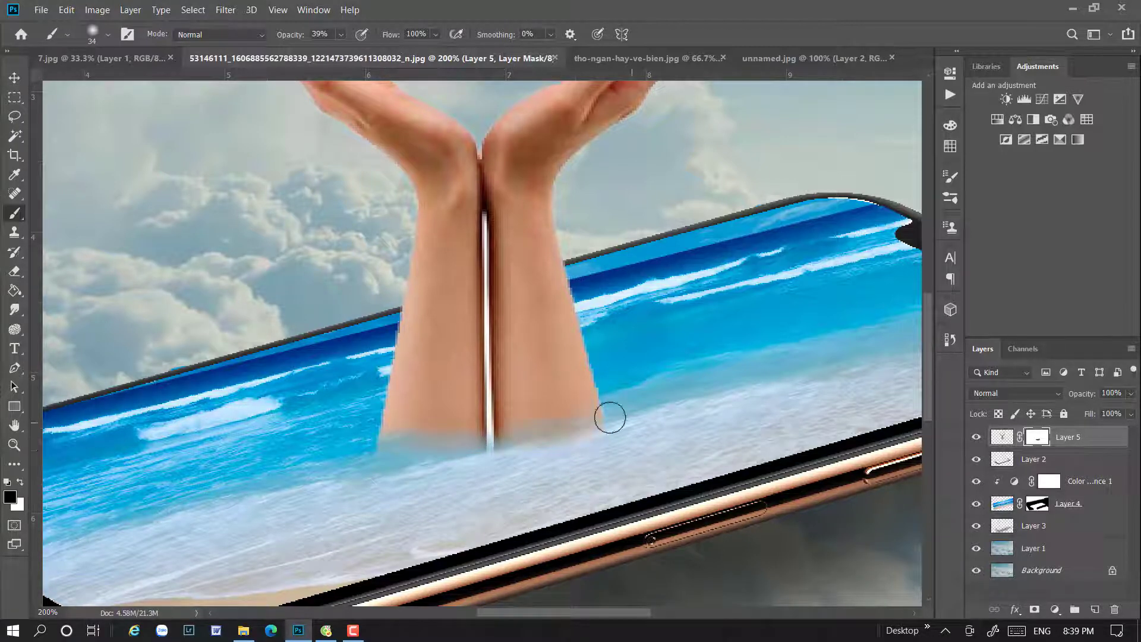
pyautogui.moveTo(609, 418); pyautogui.dragTo(416, 450)
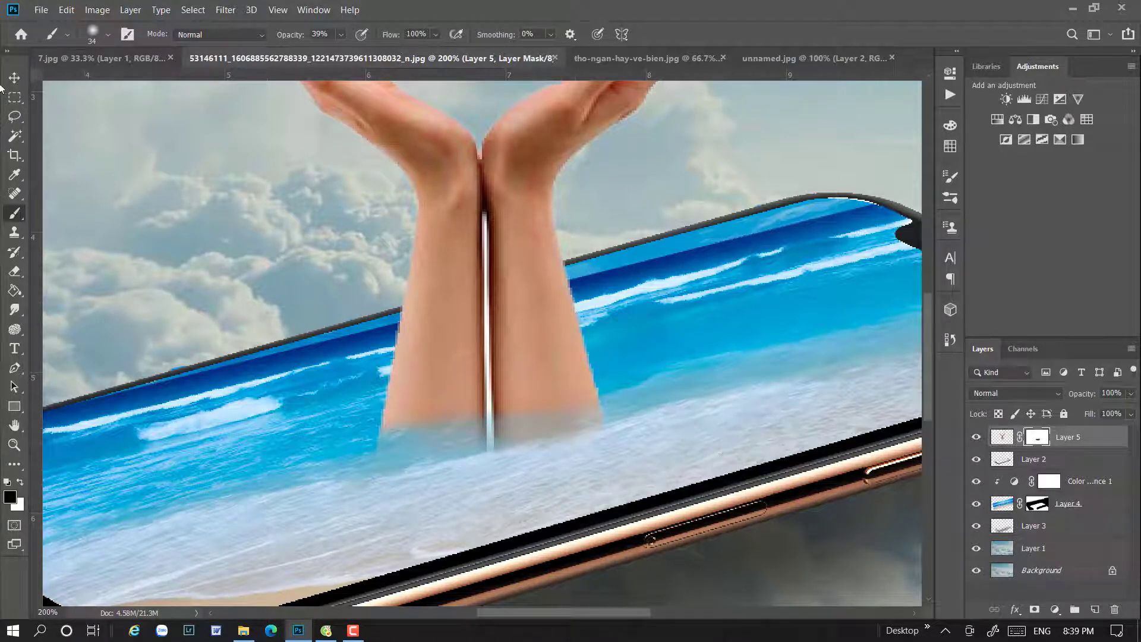
pyautogui.hotkey('ctrl', '-')
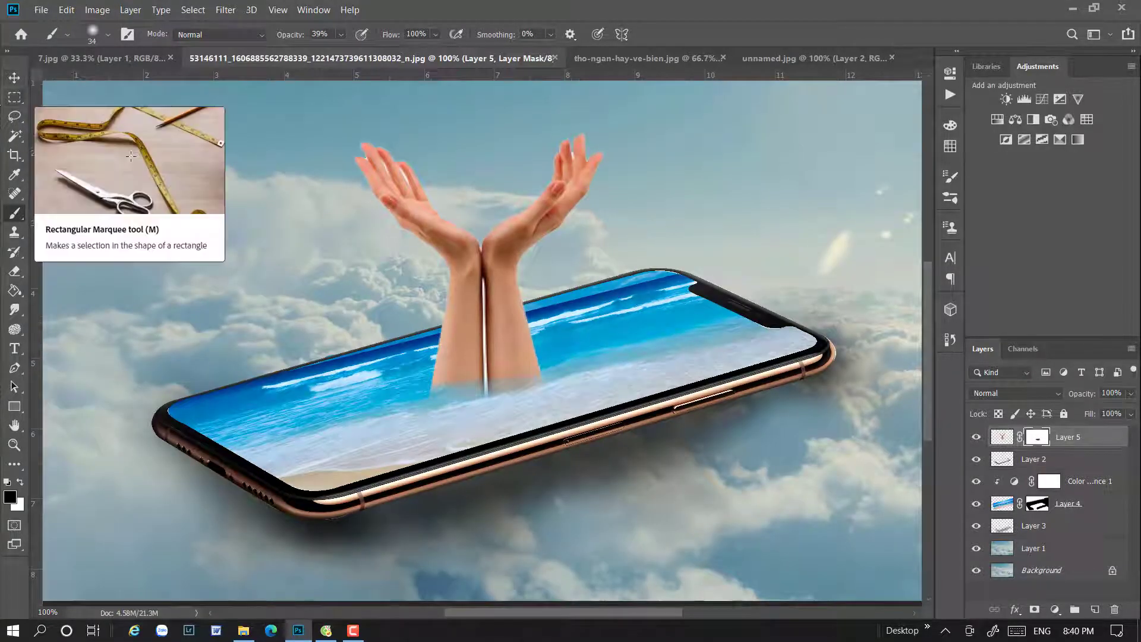
# - On a new layer, fill the hands' outline selection with black
pyautogui.click(14, 77)
pyautogui.click(1002, 437)
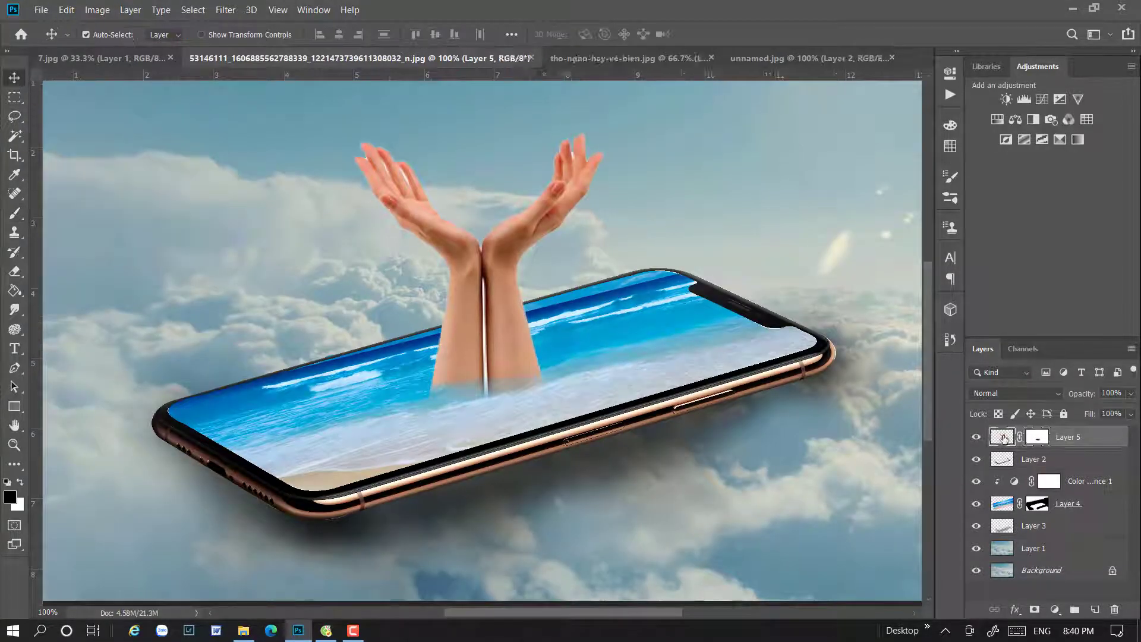
pyautogui.click(1095, 609)
pyautogui.keyDown('ctrl'); pyautogui.click(1002, 459); pyautogui.keyUp('ctrl')
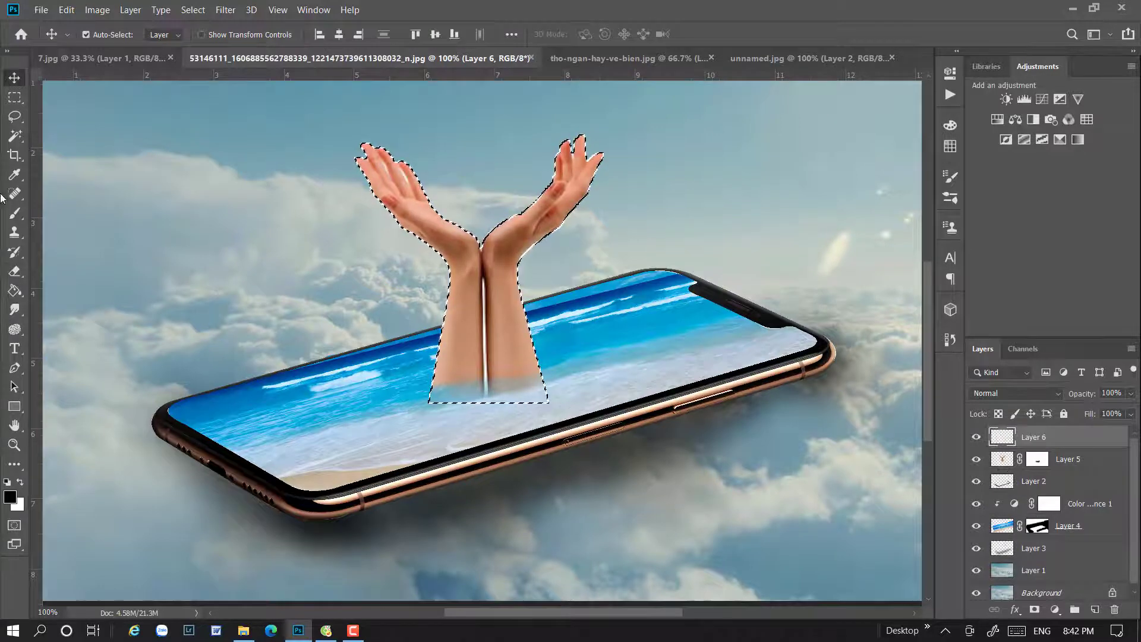
pyautogui.click(14, 291)
pyautogui.click(470, 265)
pyautogui.press('v')
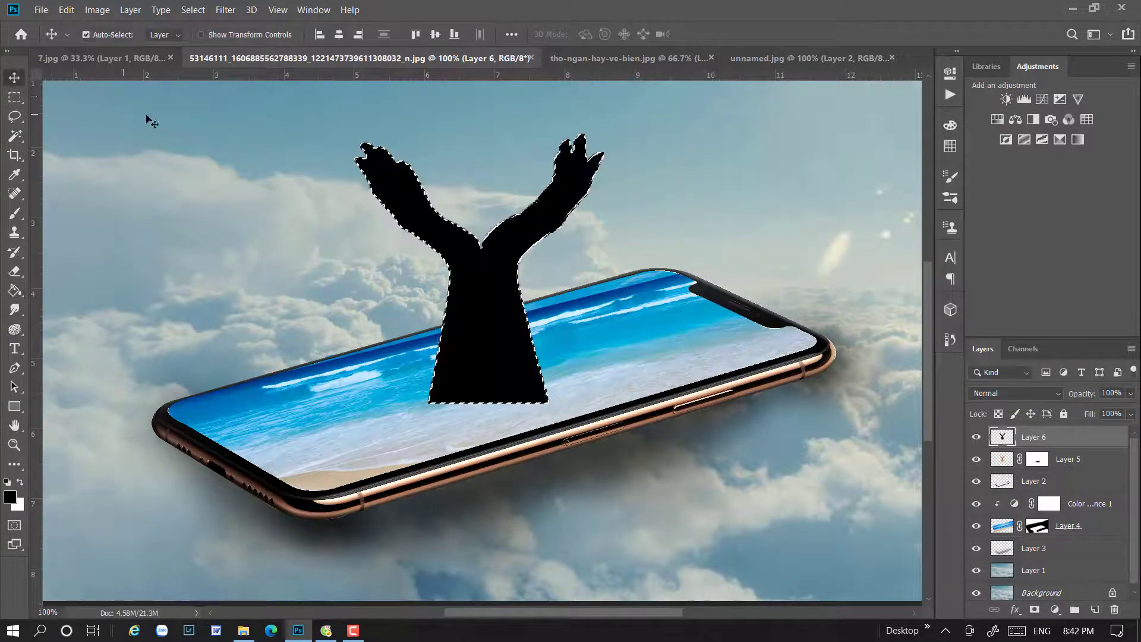
pyautogui.hotkey('ctrl', 'd')
# - Flip the black silhouette below the phone, mirror and skew it, and move it beneath Layer 2
pyautogui.hotkey('ctrl', 't')
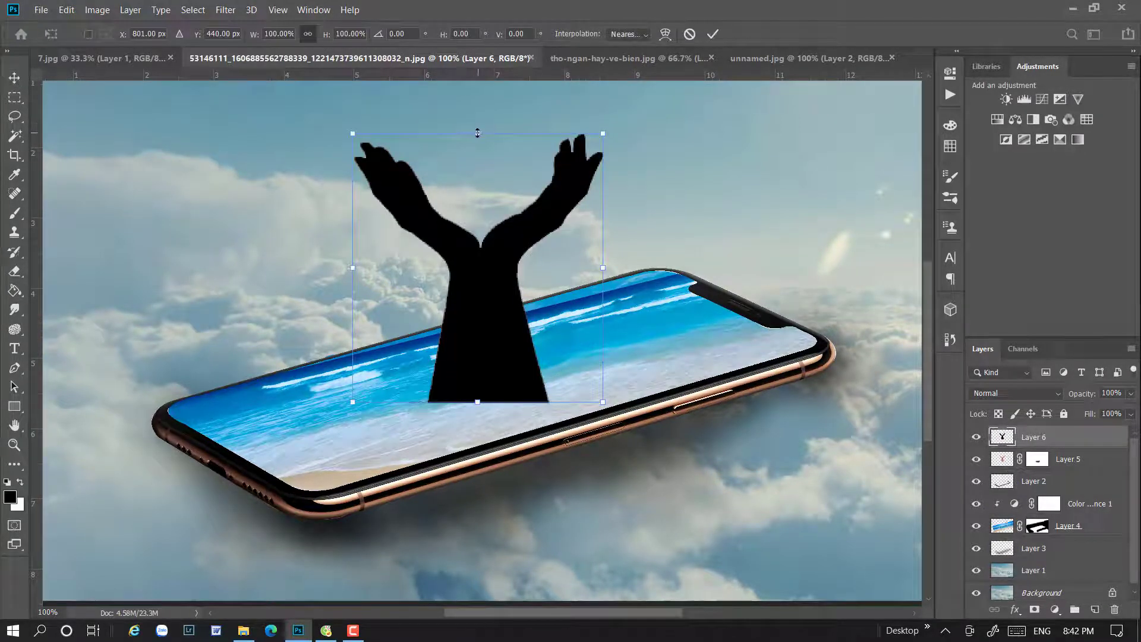
pyautogui.moveTo(478, 132); pyautogui.dragTo(478, 571)
pyautogui.rightClick(499, 298)
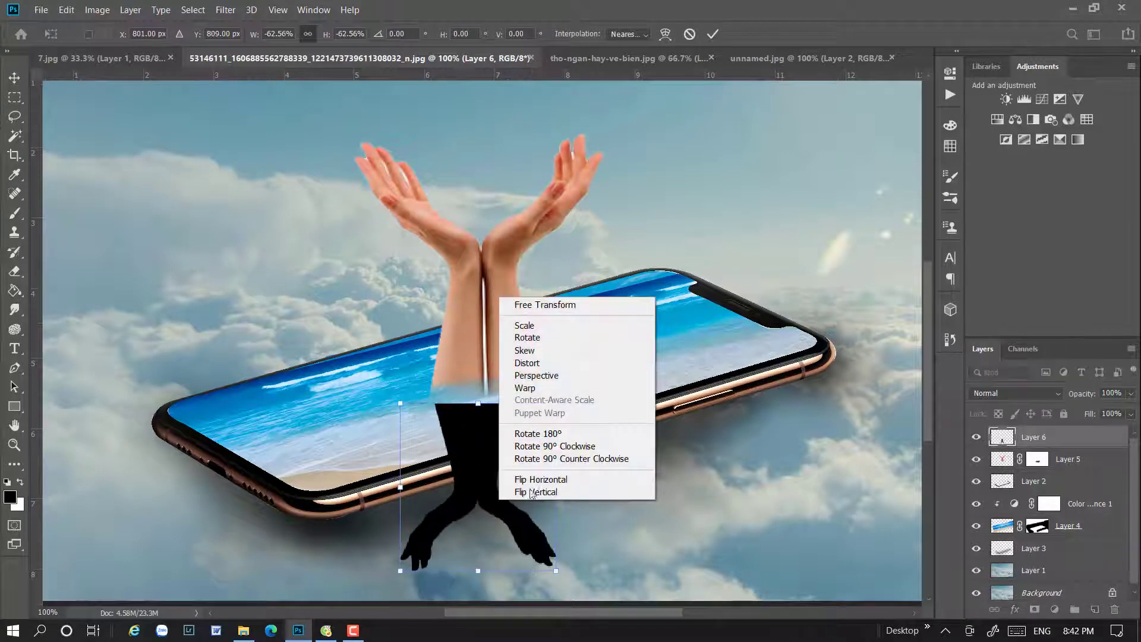
pyautogui.click(538, 479)
pyautogui.moveTo(551, 572); pyautogui.dragTo(641, 580)
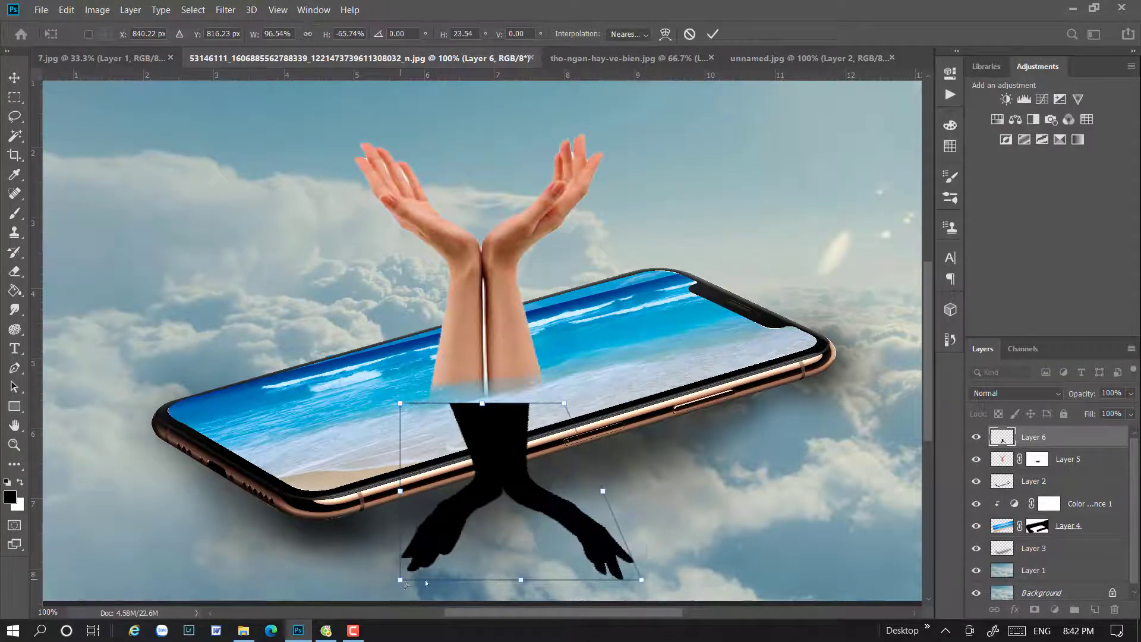
pyautogui.moveTo(401, 580); pyautogui.dragTo(529, 579)
pyautogui.moveTo(564, 404)
pyautogui.mouseDown()
pyautogui.moveTo(661, 356)
pyautogui.moveTo(606, 393)
pyautogui.mouseUp()
pyautogui.moveTo(1029, 436); pyautogui.dragTo(1039, 502)
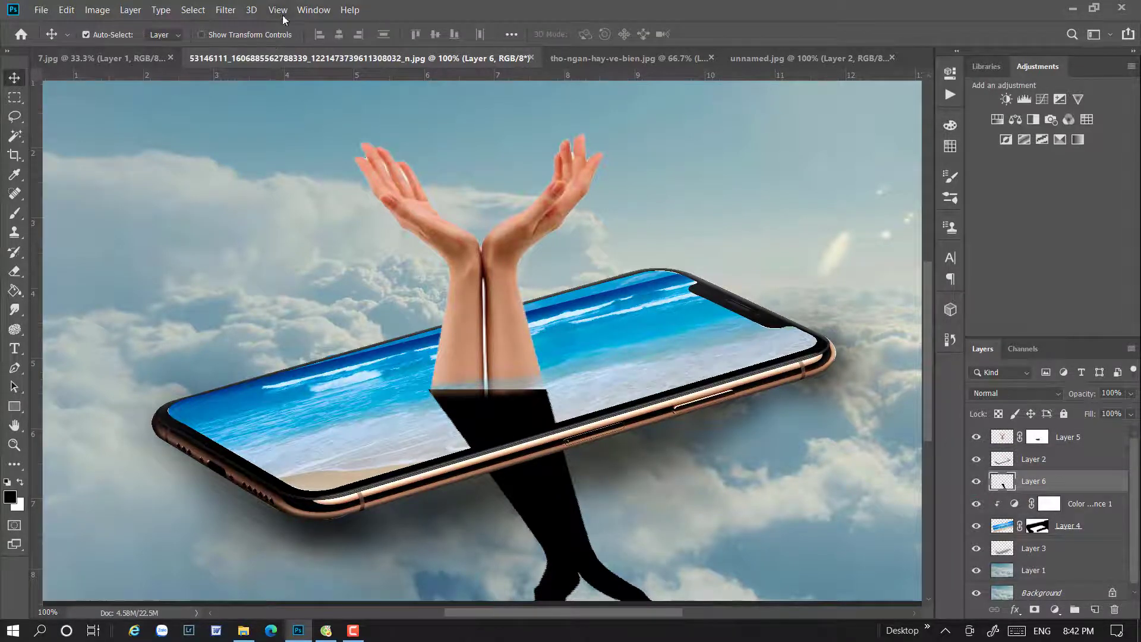
pyautogui.click(226, 9)
pyautogui.moveTo(233, 169)
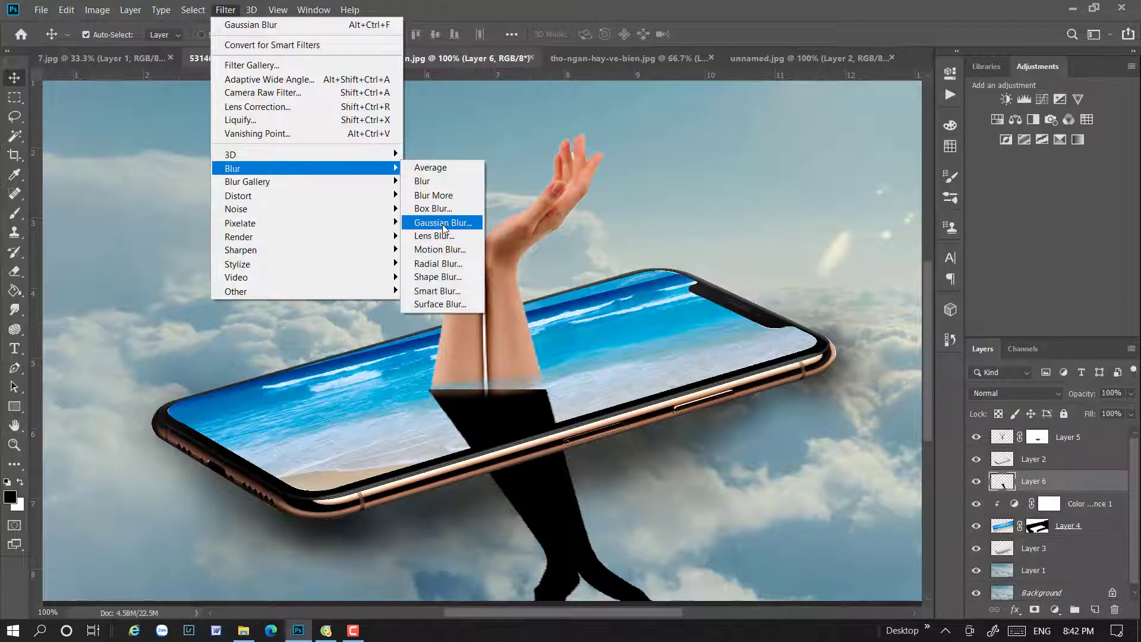
# - Soften the arm shadow with a larger-radius Gaussian Blur
pyautogui.click(445, 223)
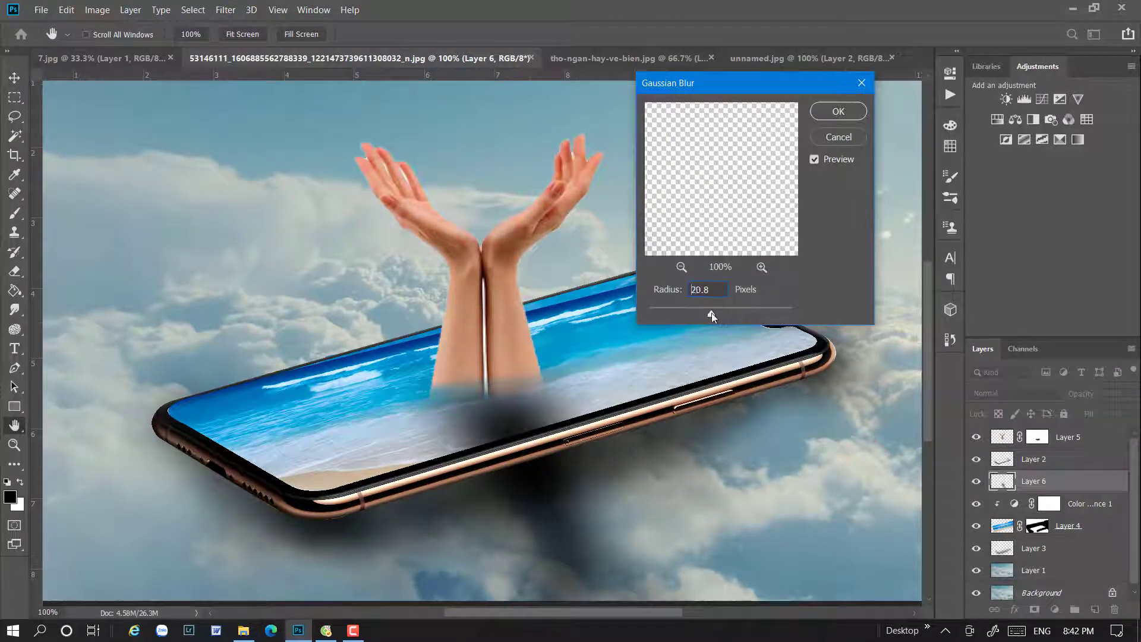
pyautogui.moveTo(711, 313)
pyautogui.mouseDown()
pyautogui.moveTo(741, 311)
pyautogui.moveTo(711, 314)
pyautogui.moveTo(723, 311)
pyautogui.mouseUp()
pyautogui.click(837, 111)
# - Smudge the shadow near the phone edge, reposition it and lower its opacity
pyautogui.click(15, 310)
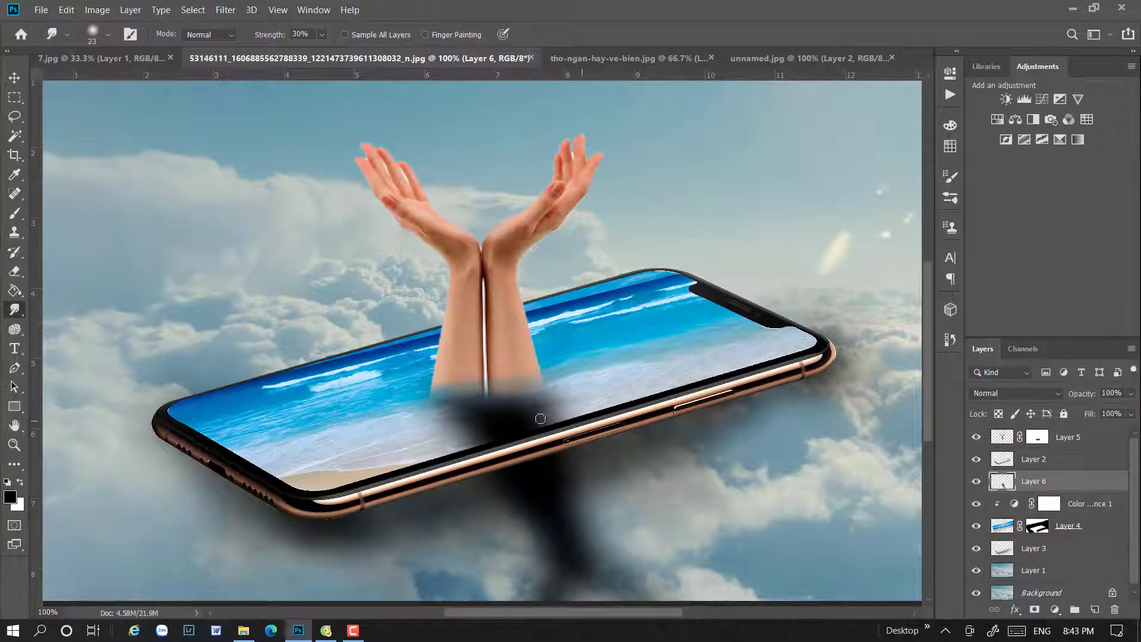
pyautogui.moveTo(540, 418); pyautogui.dragTo(507, 433)
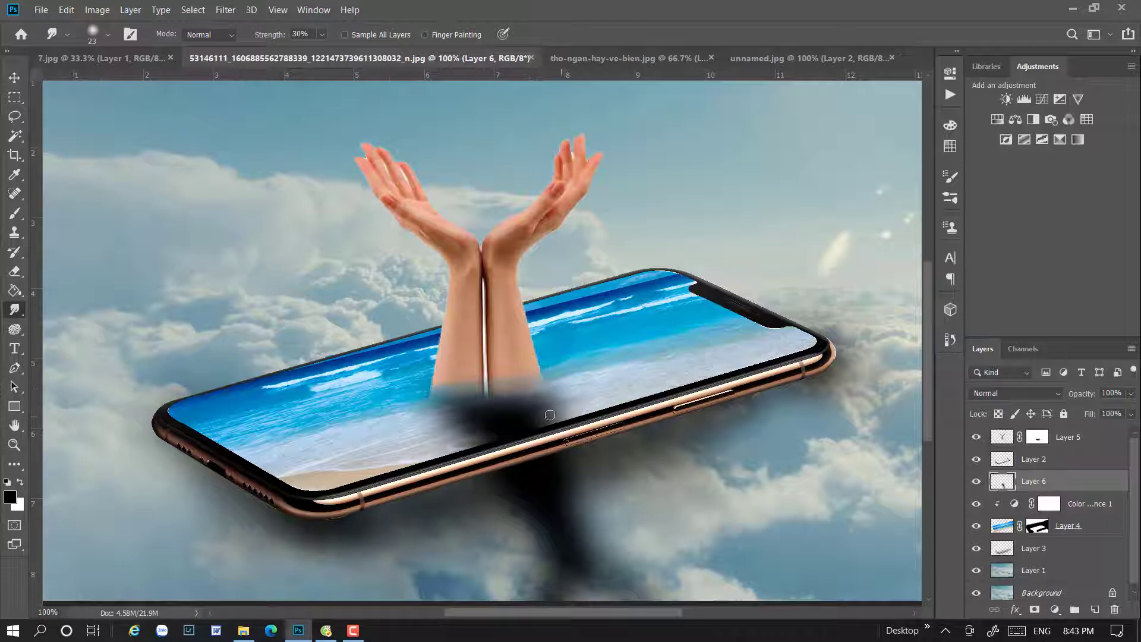
pyautogui.click(12, 76)
pyautogui.moveTo(512, 429); pyautogui.dragTo(516, 407)
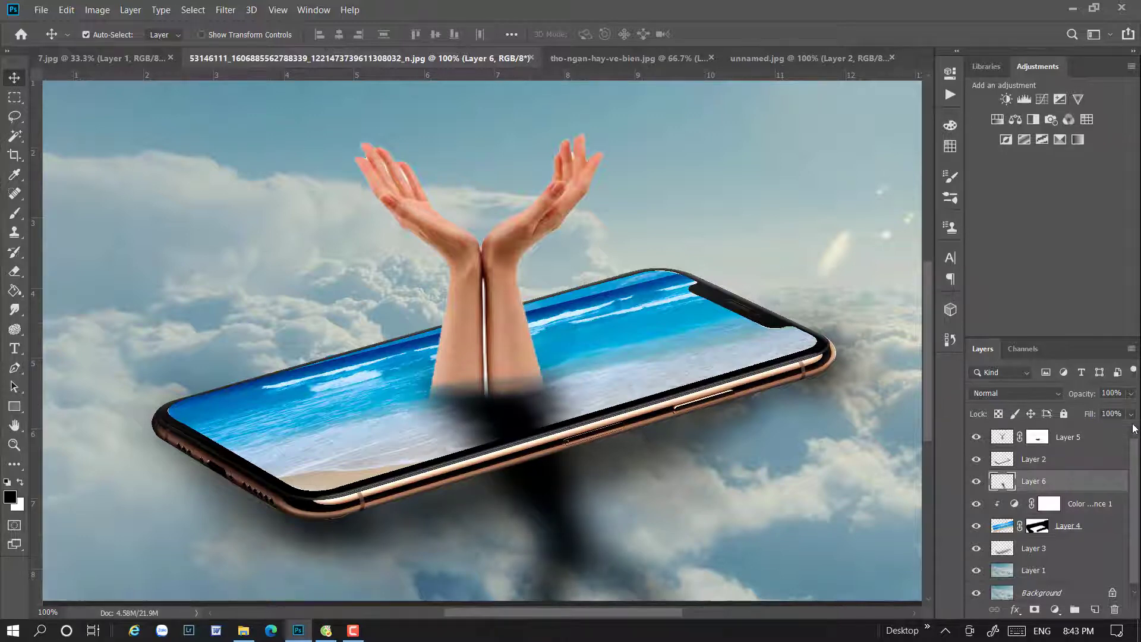
pyautogui.click(1131, 393)
pyautogui.moveTo(1129, 409); pyautogui.dragTo(1133, 412)
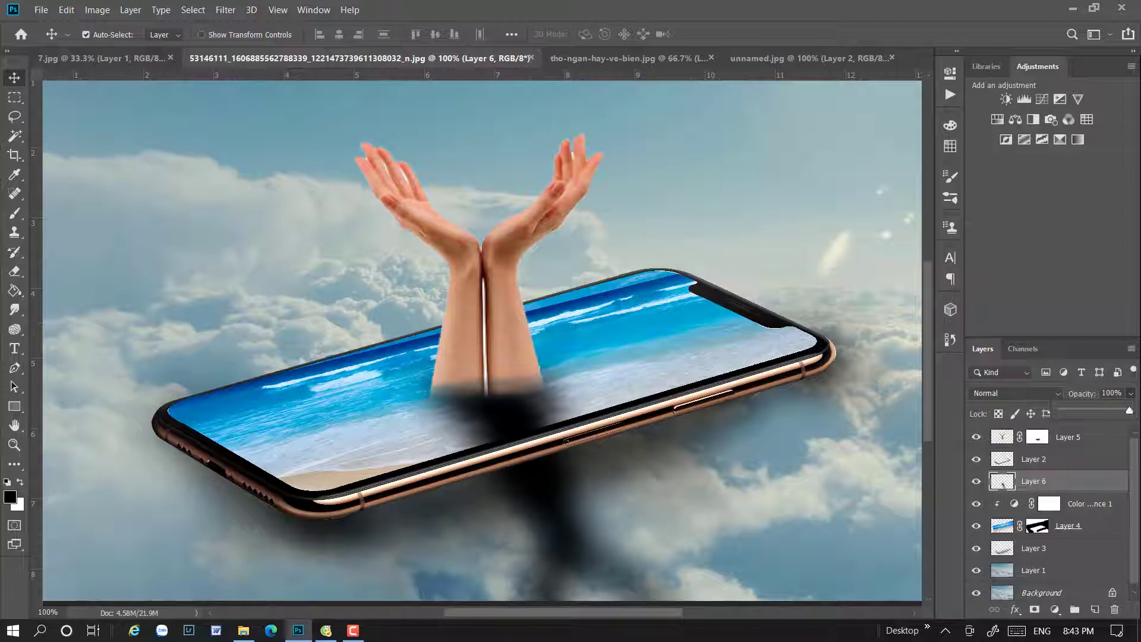
# - Erase the dark smudge under the arms and phone with an 81 px Eraser at 100% opacity
pyautogui.click(28, 266)
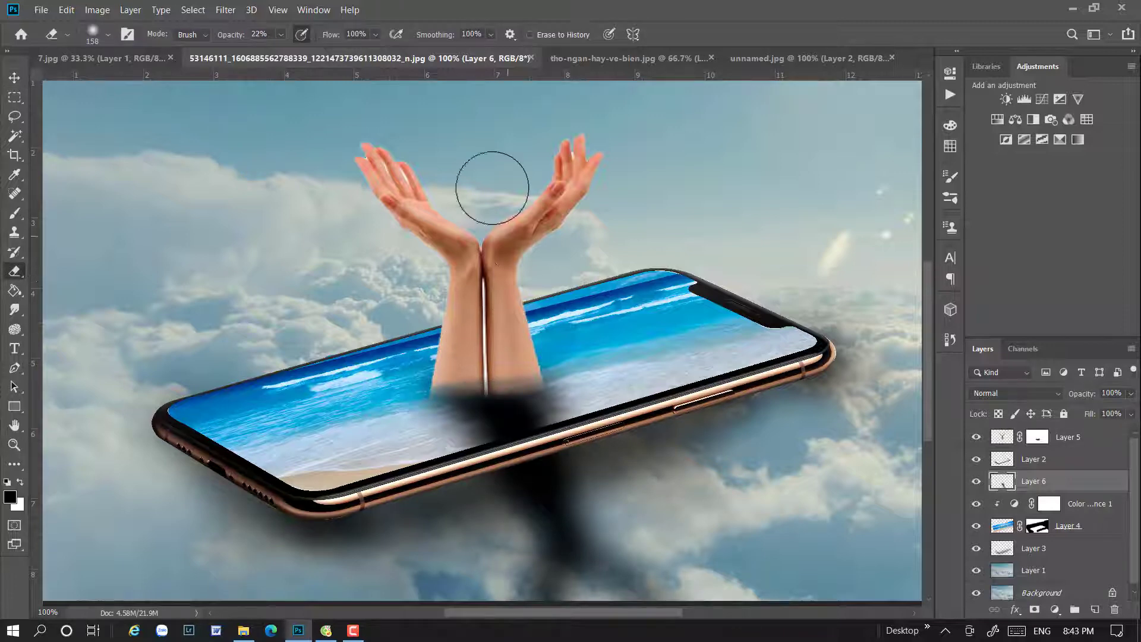
pyautogui.rightClick(470, 291)
pyautogui.click(582, 319)
pyautogui.click(407, 273)
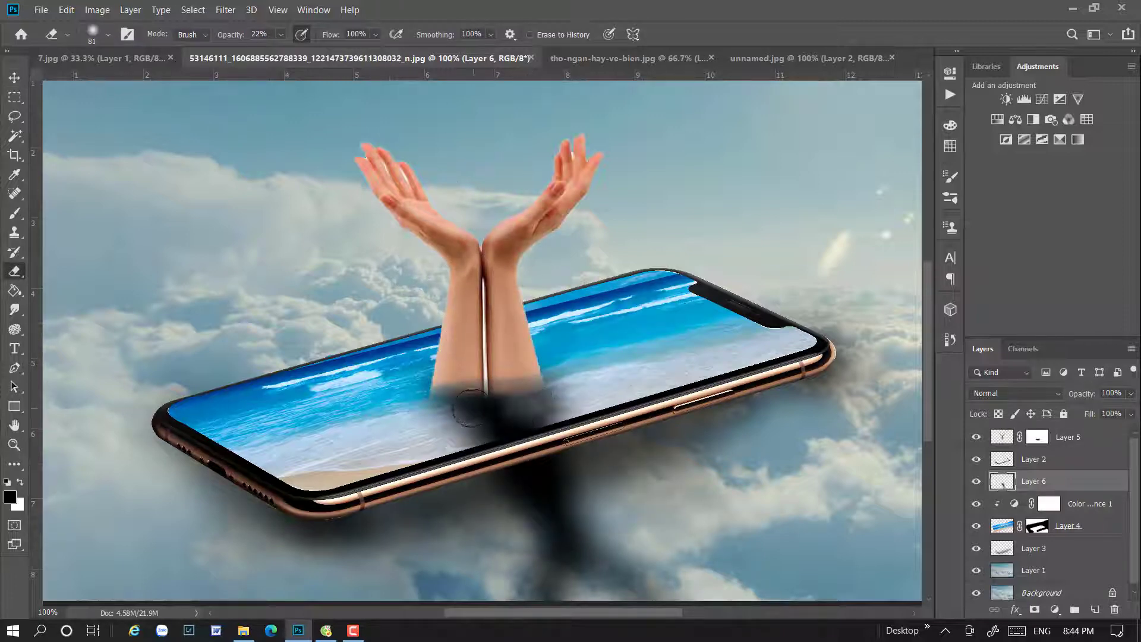
pyautogui.moveTo(528, 376)
pyautogui.mouseDown()
pyautogui.moveTo(450, 397)
pyautogui.moveTo(565, 493)
pyautogui.mouseUp()
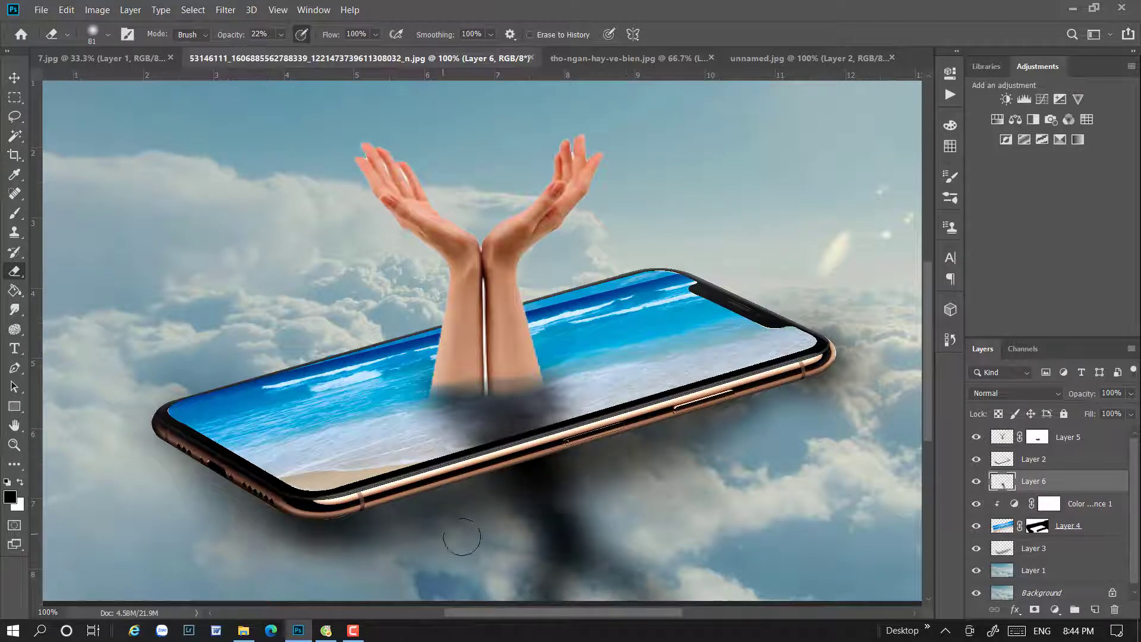
pyautogui.moveTo(462, 537); pyautogui.dragTo(570, 540)
pyautogui.moveTo(280, 34)
pyautogui.mouseDown()
pyautogui.moveTo(301, 55)
pyautogui.moveTo(347, 56)
pyautogui.mouseUp()
pyautogui.moveTo(517, 476)
pyautogui.mouseDown()
pyautogui.moveTo(644, 466)
pyautogui.moveTo(382, 534)
pyautogui.moveTo(644, 585)
pyautogui.moveTo(582, 565)
pyautogui.moveTo(611, 473)
pyautogui.mouseUp()
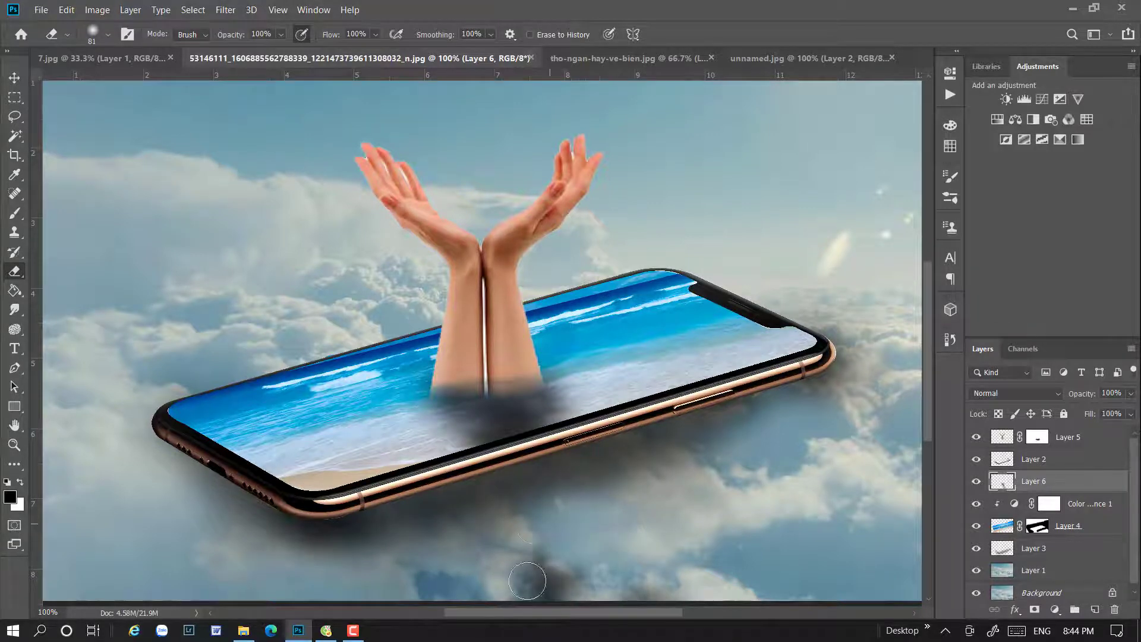
pyautogui.moveTo(527, 581)
pyautogui.mouseDown()
pyautogui.moveTo(469, 597)
pyautogui.moveTo(665, 585)
pyautogui.mouseUp()
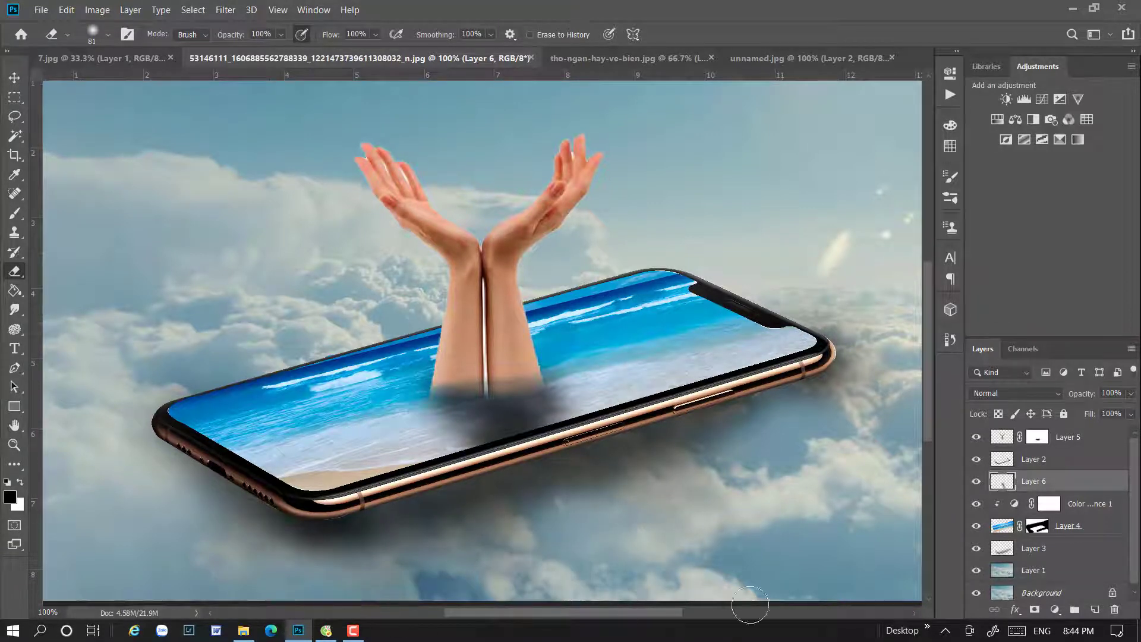
pyautogui.scroll(-1, 750, 605)
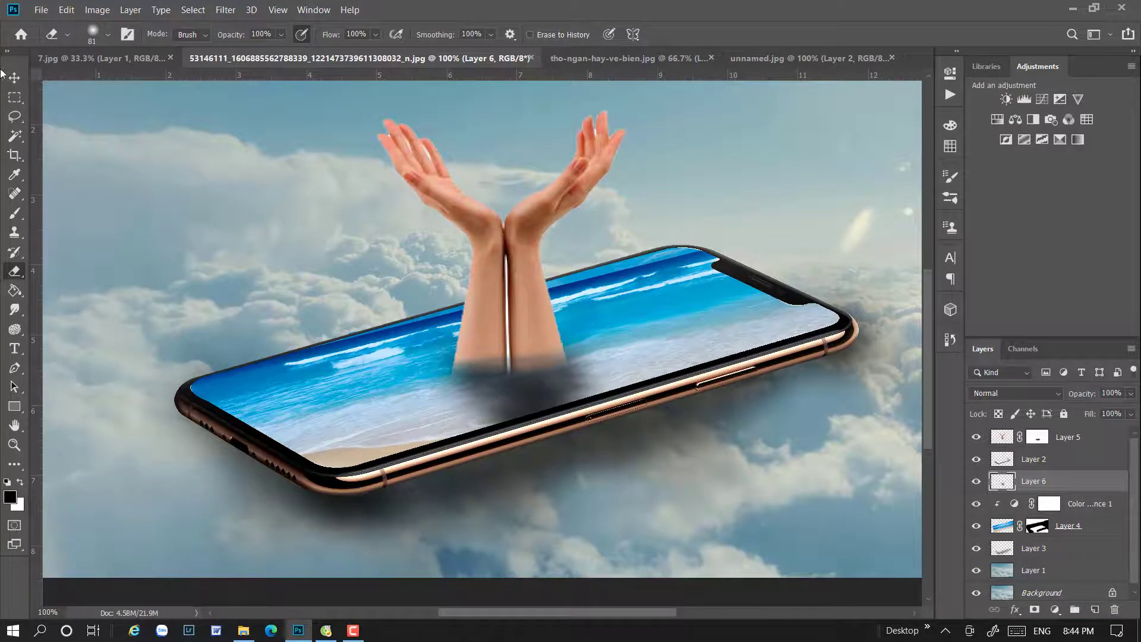
# - Select the hands layer, Layer 5, and switch to the Magic Wand
pyautogui.click(14, 77)
pyautogui.scroll(2, 715, 440)
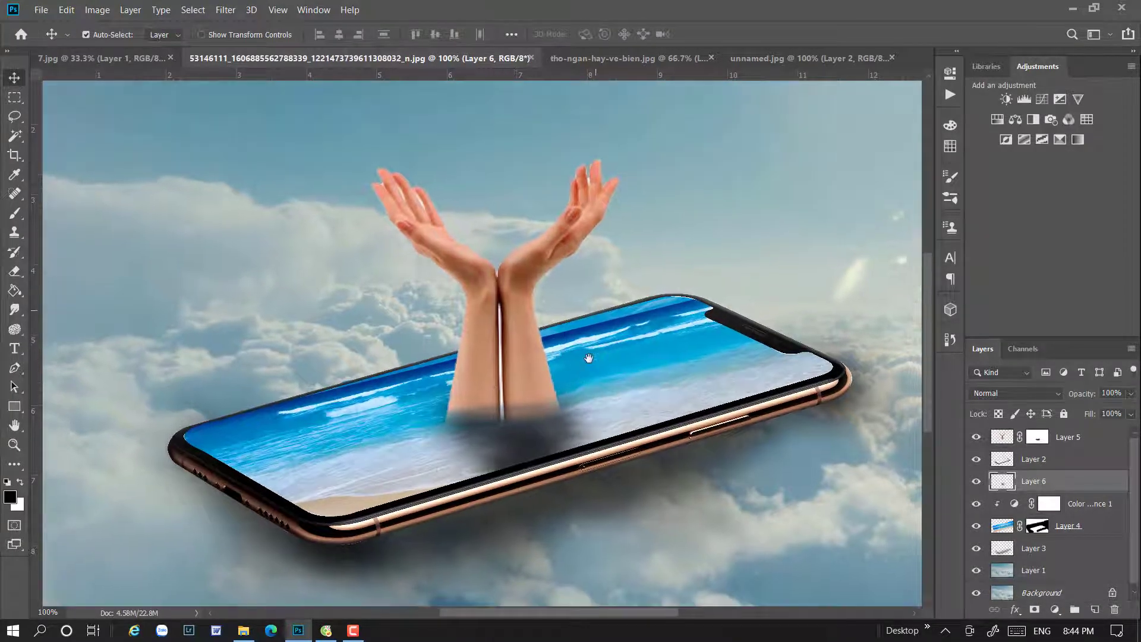
pyautogui.click(1007, 438)
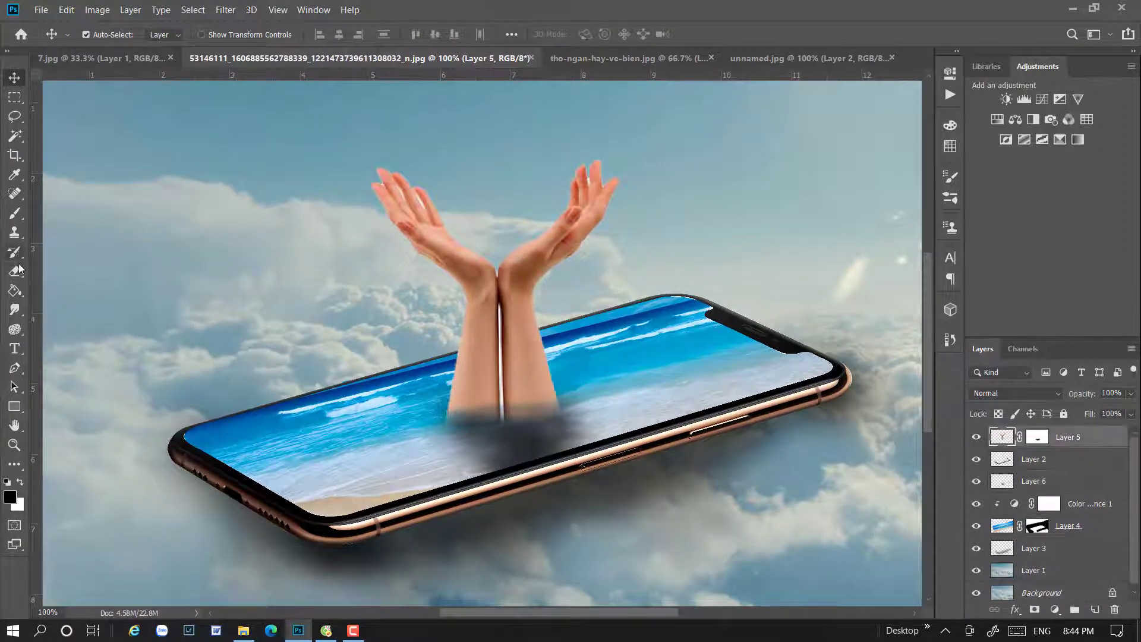
pyautogui.click(14, 133)
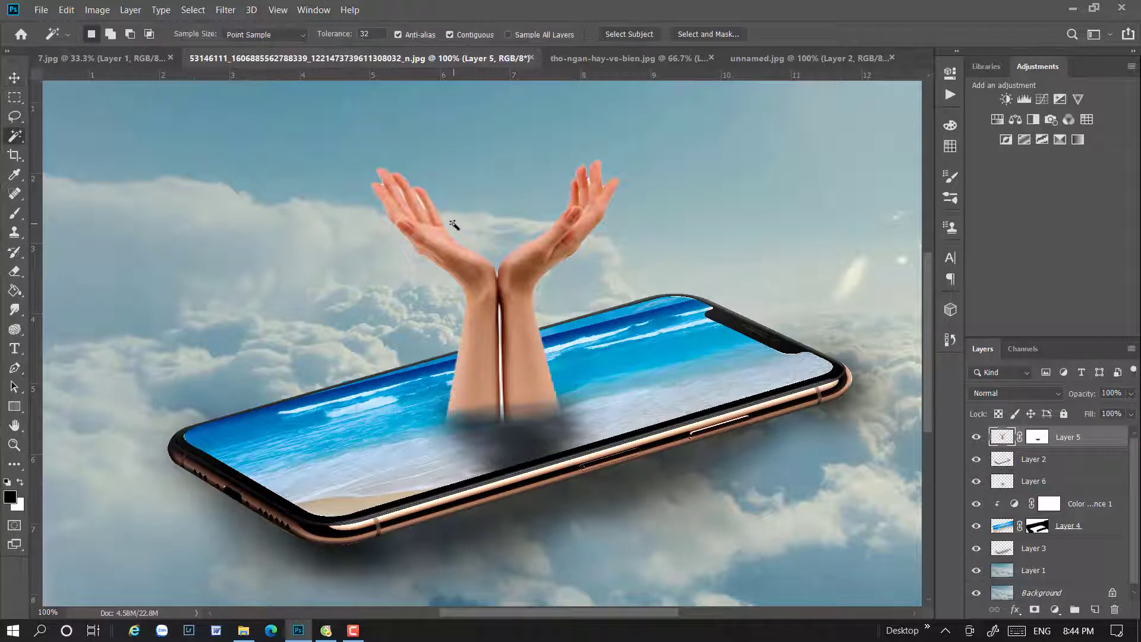
# - At 200% zoom, Magic Wand-select the white strip between the forearms, erase it and deselect
pyautogui.hotkey('ctrl', '+')
pyautogui.moveTo(476, 173); pyautogui.dragTo(489, 262)
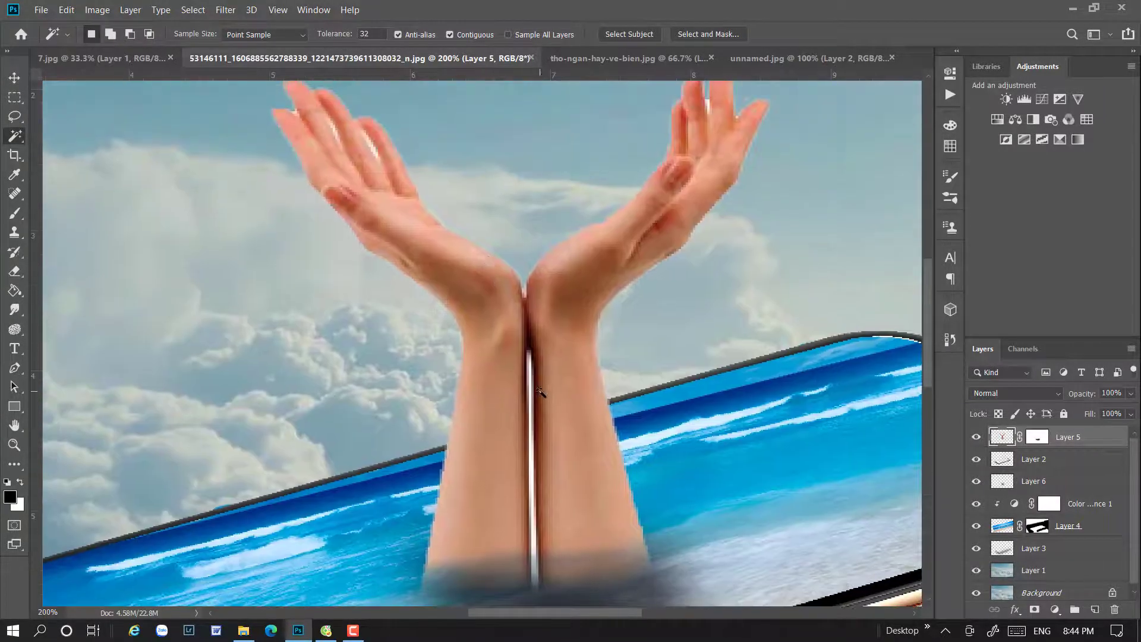
pyautogui.keyDown('shift'); pyautogui.click(534, 534); pyautogui.keyUp('shift')
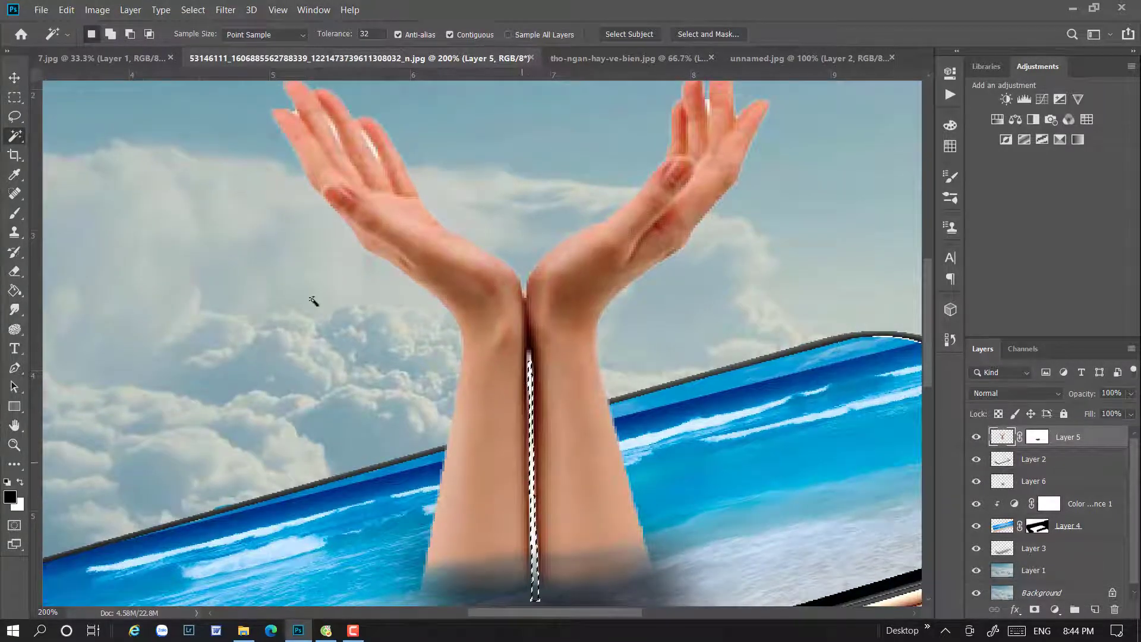
pyautogui.click(15, 271)
pyautogui.moveTo(542, 372); pyautogui.dragTo(535, 598)
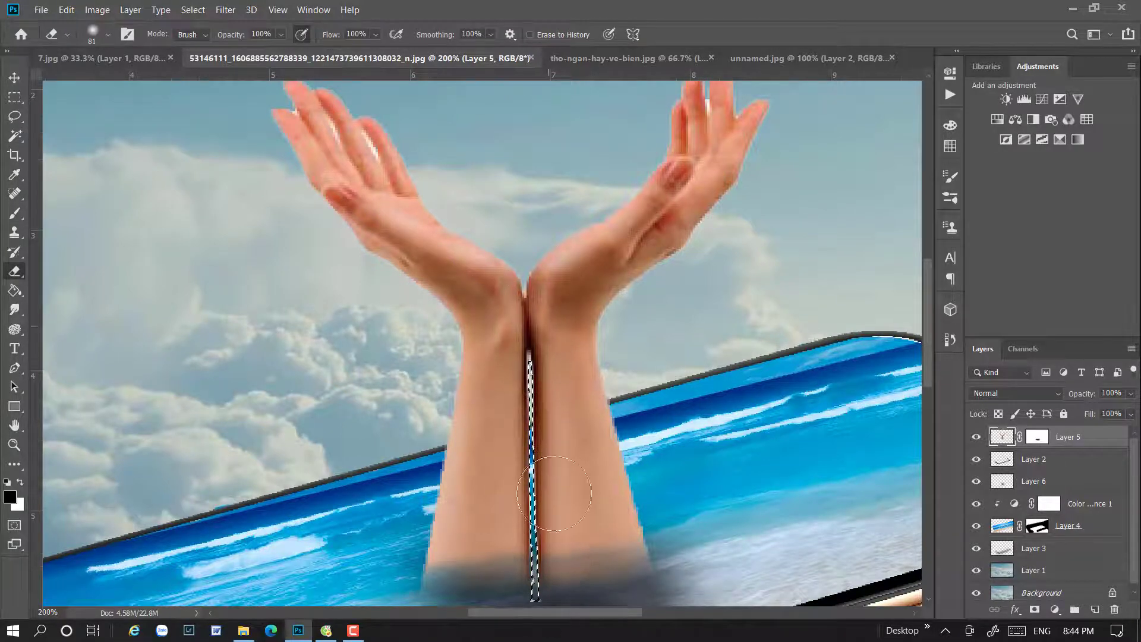
pyautogui.hotkey('ctrl', 'd')
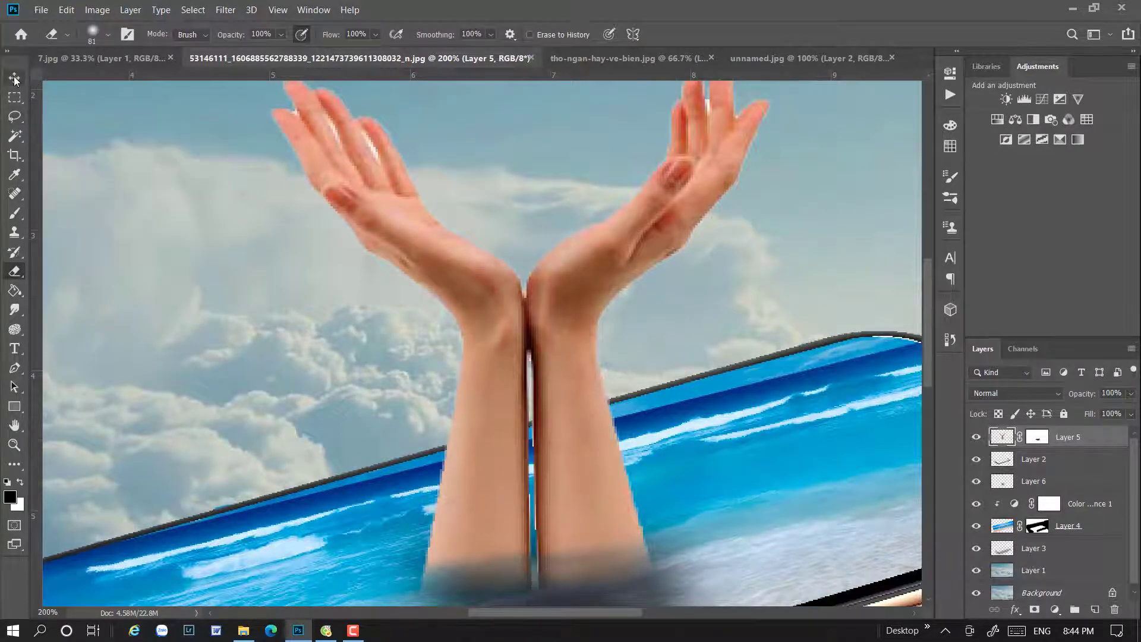
# - Select the remaining white strip and the pale finger area, then zoom out
pyautogui.click(15, 136)
pyautogui.click(533, 384)
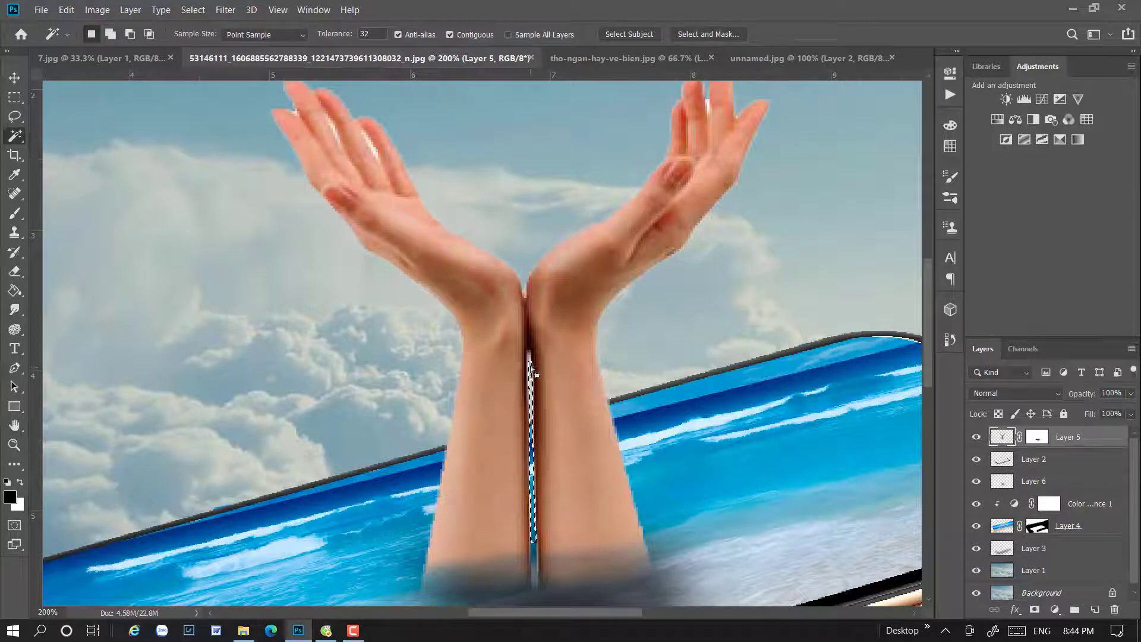
pyautogui.click(15, 270)
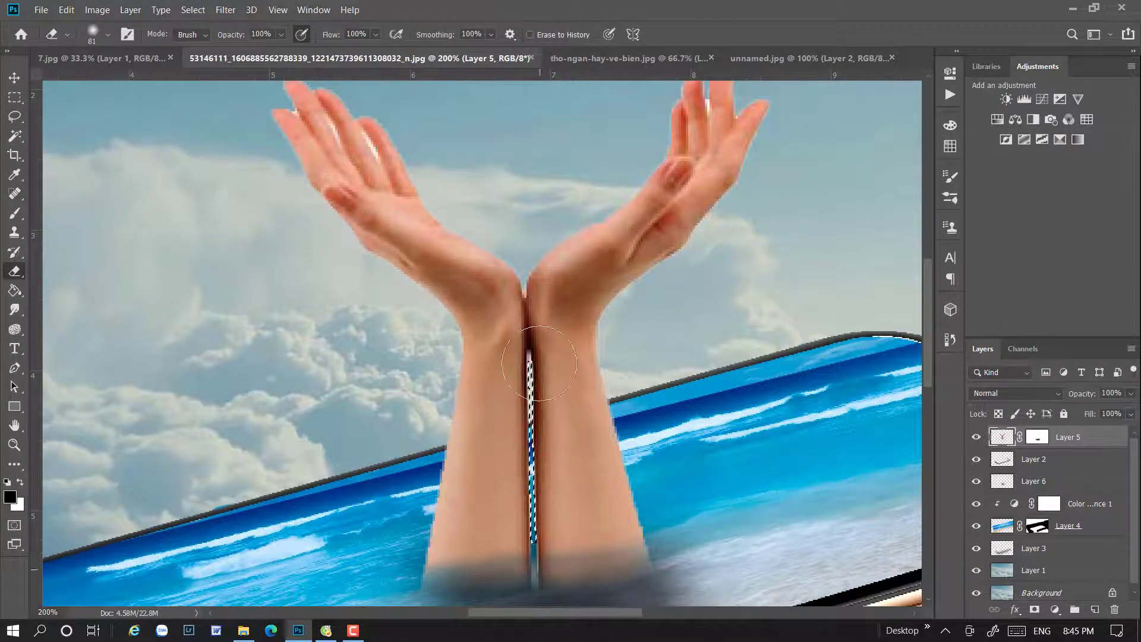
pyautogui.press('v')
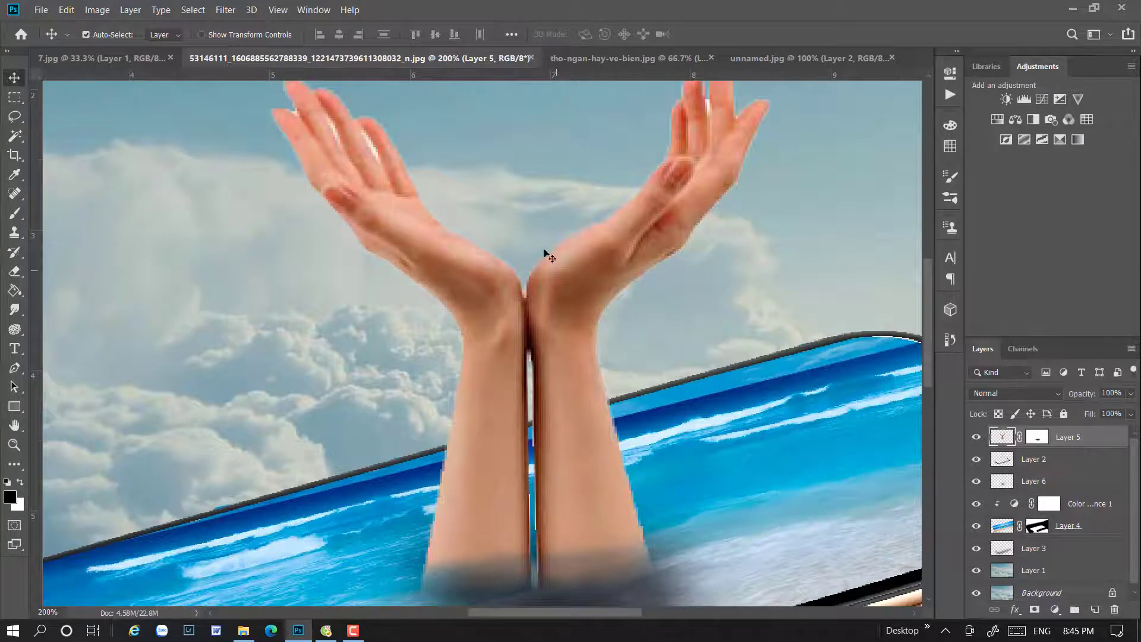
pyautogui.scroll(3, 544, 252)
pyautogui.click(15, 136)
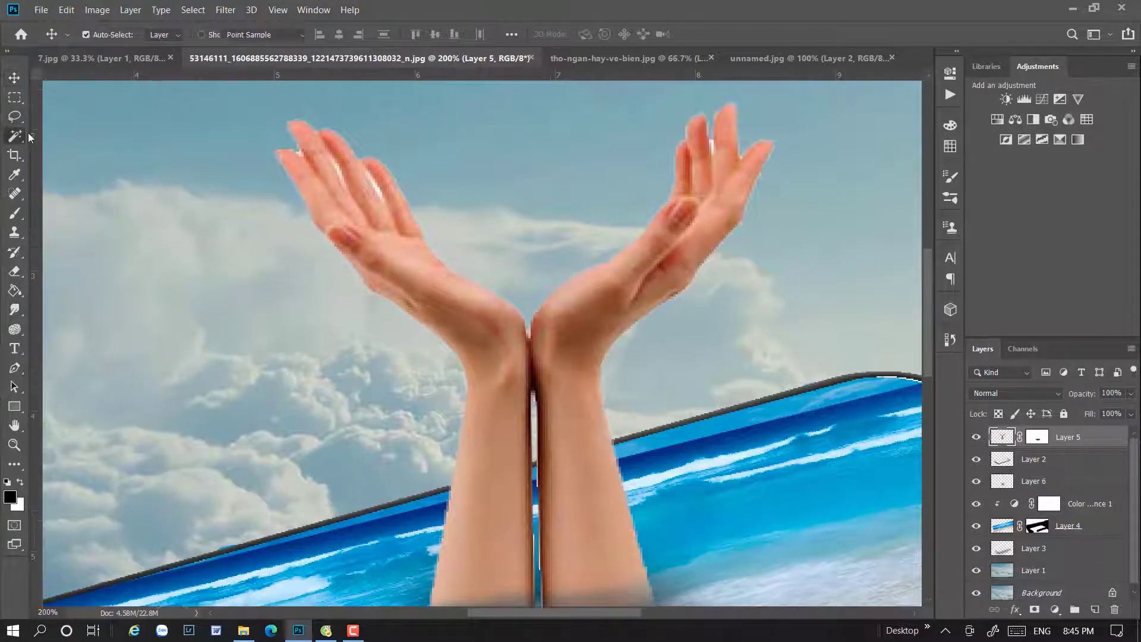
pyautogui.click(340, 165)
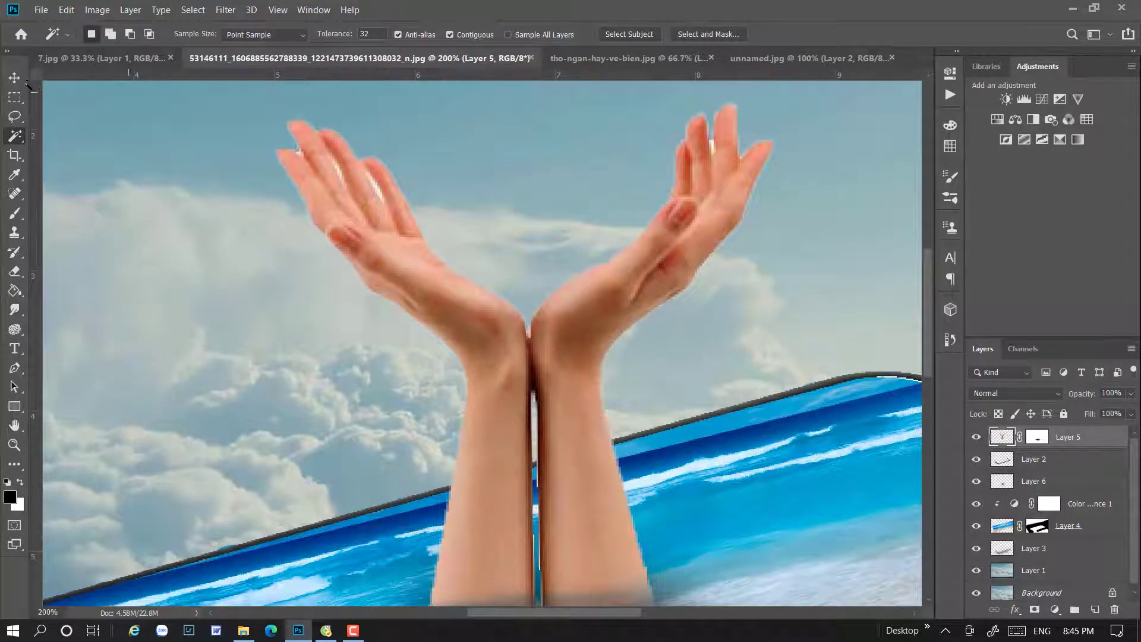
pyautogui.press('v')
pyautogui.hotkey('ctrl', '-')
pyautogui.hotkey('ctrl', '-')
pyautogui.hotkey('ctrl', '-')
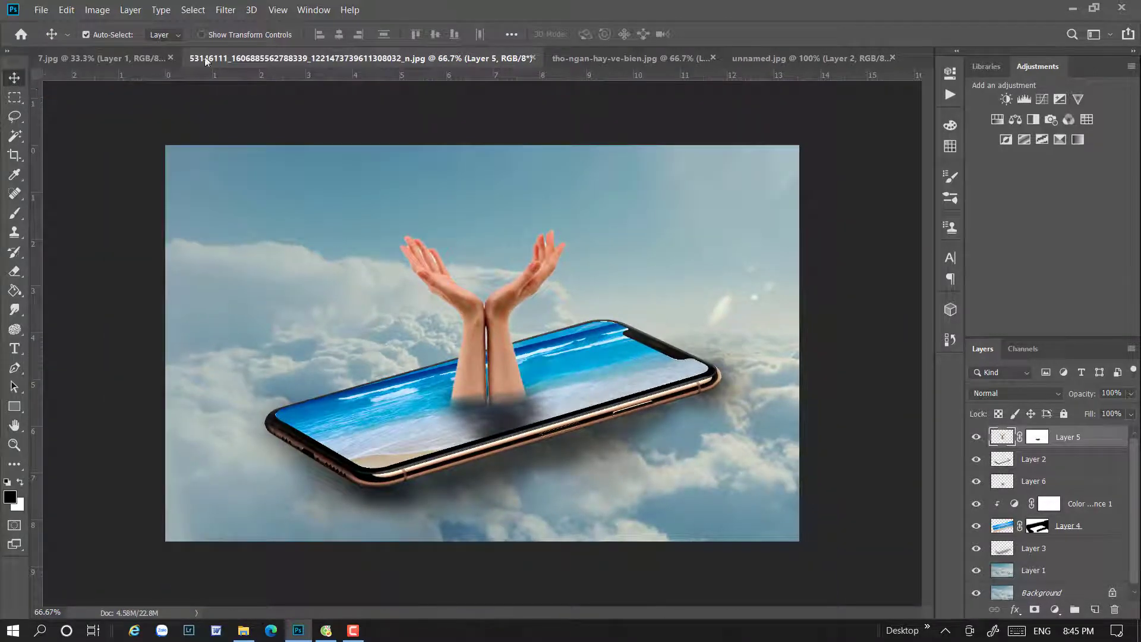
# - Add a Vibrance adjustment above the hands with vibrance -10
pyautogui.click(1055, 609)
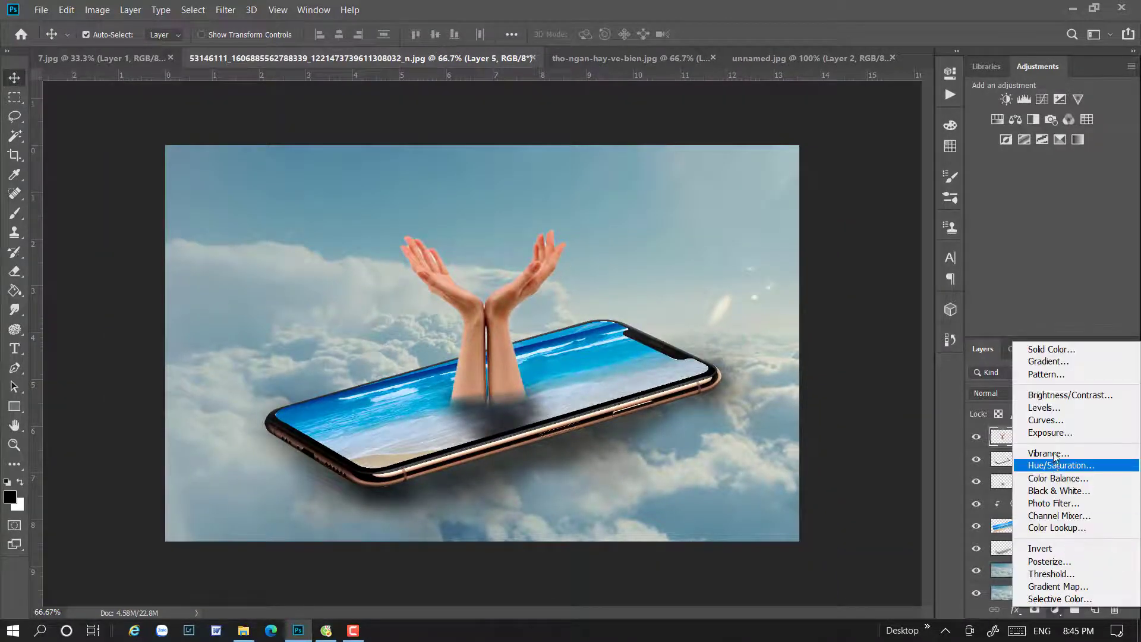
pyautogui.click(1050, 453)
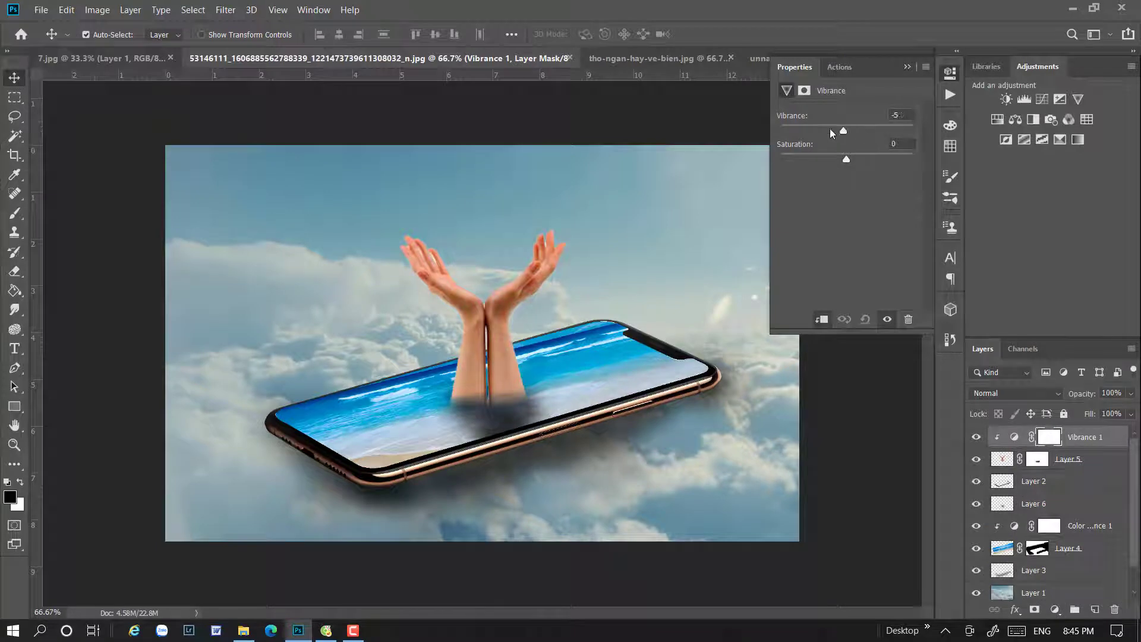
pyautogui.moveTo(830, 126)
pyautogui.mouseDown()
pyautogui.moveTo(843, 127)
pyautogui.moveTo(838, 159)
pyautogui.mouseUp()
pyautogui.click(948, 79)
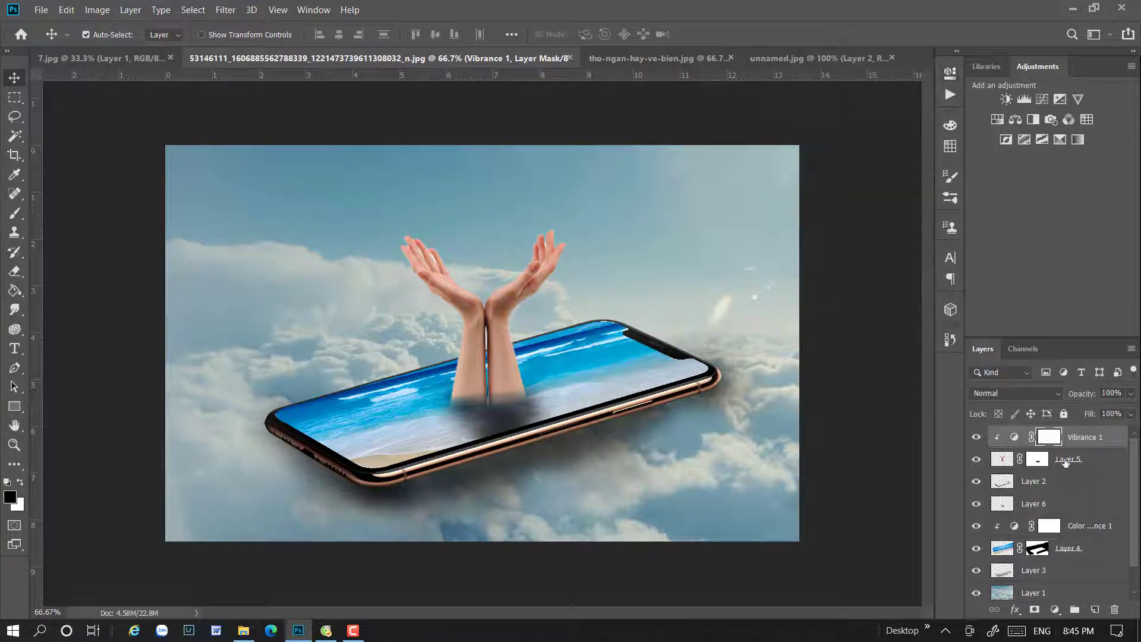
# - Add Brightness/Contrast -19/-5 to Layer 5, then circle the moon in the moon photo
pyautogui.click(1065, 461)
pyautogui.click(1055, 609)
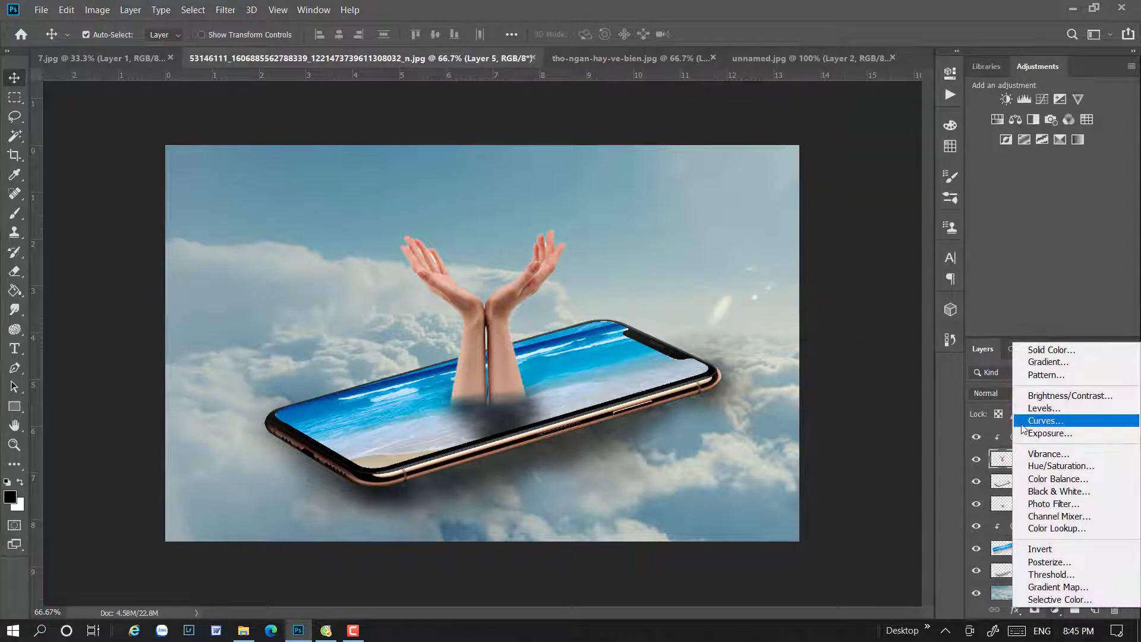
pyautogui.click(1070, 395)
pyautogui.moveTo(850, 156)
pyautogui.mouseDown()
pyautogui.moveTo(838, 158)
pyautogui.moveTo(844, 186)
pyautogui.mouseUp()
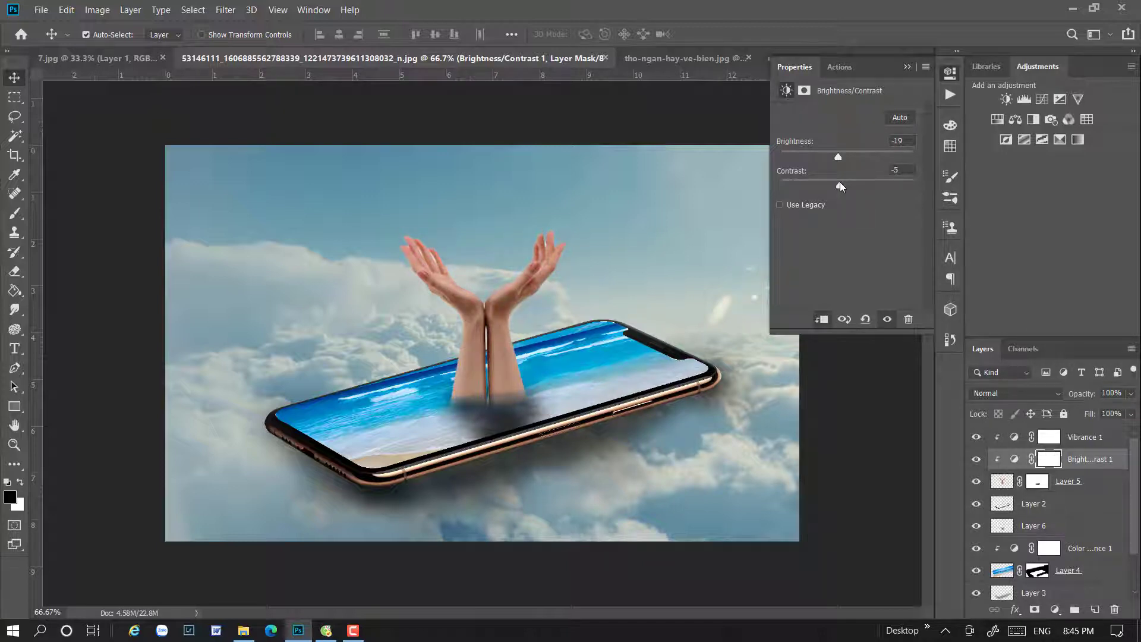
pyautogui.click(950, 73)
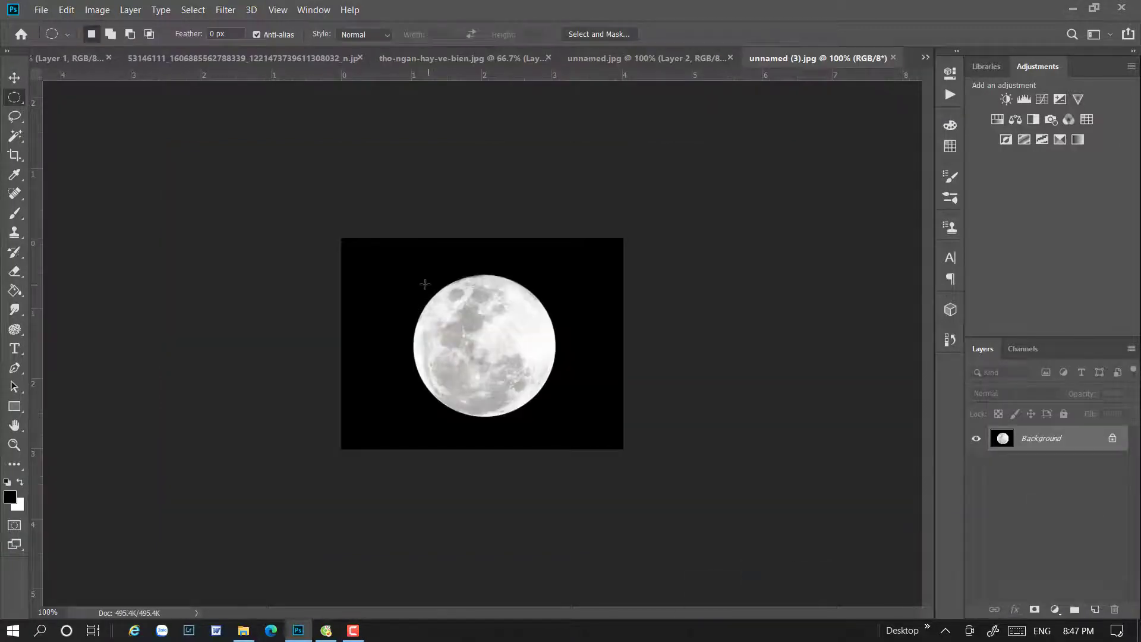
pyautogui.moveTo(425, 284); pyautogui.dragTo(578, 415)
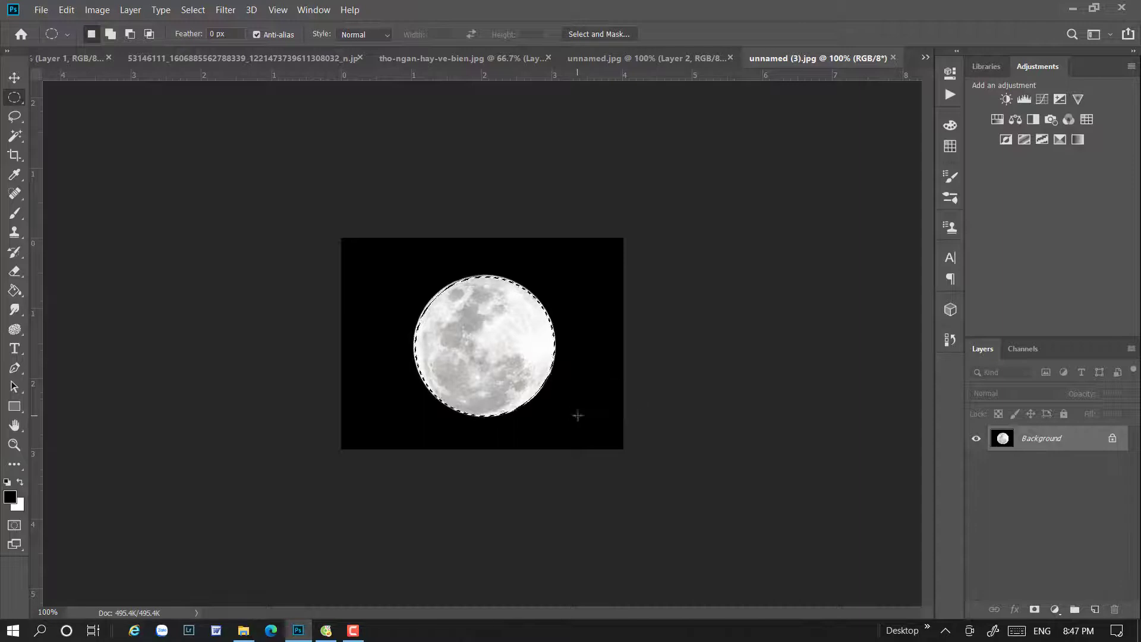
# - Copy the moon into the phone composition and shrink it to about 80% above the hands
pyautogui.click(14, 78)
pyautogui.hotkey('ctrl', 'j')
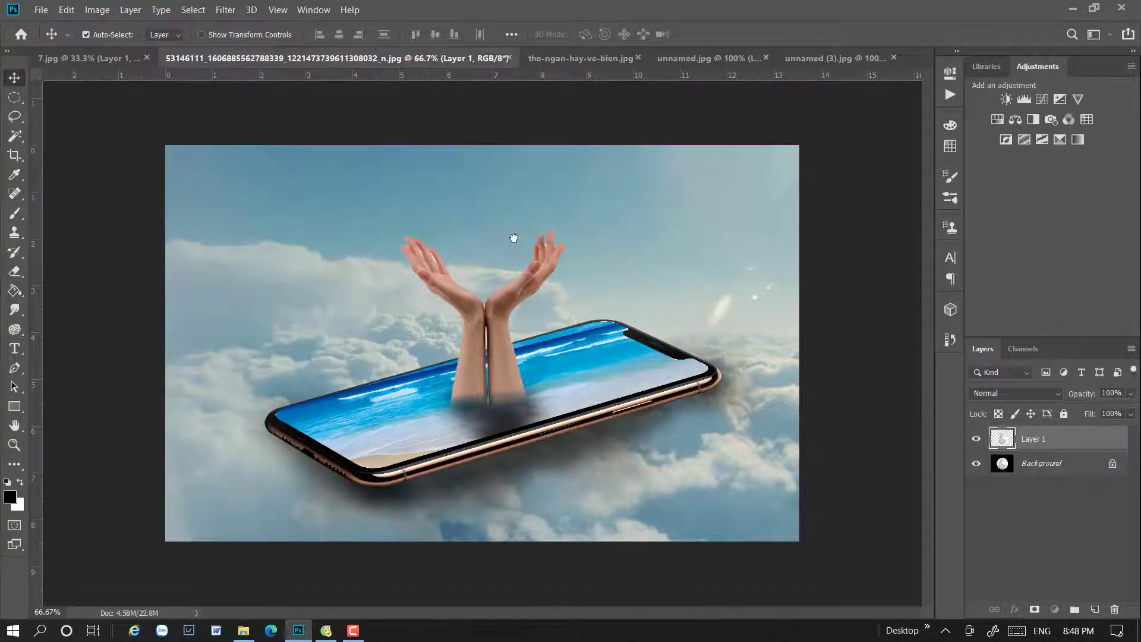
pyautogui.moveTo(655, 229); pyautogui.dragTo(521, 235)
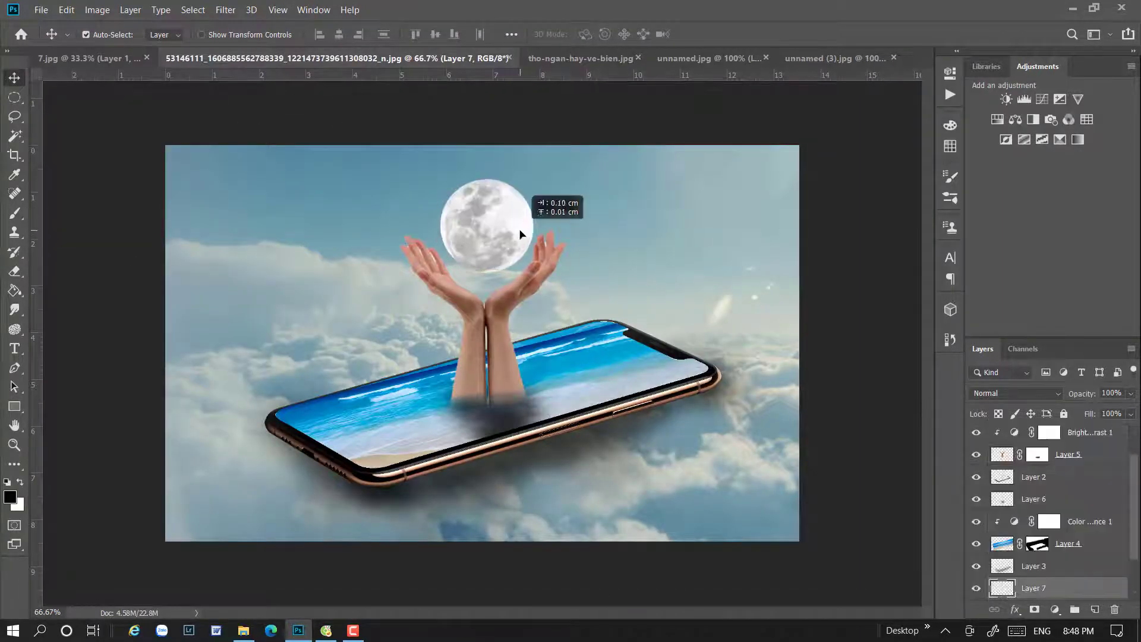
pyautogui.hotkey('ctrl', 't')
pyautogui.moveTo(532, 181); pyautogui.dragTo(514, 189)
pyautogui.moveTo(496, 238); pyautogui.dragTo(505, 241)
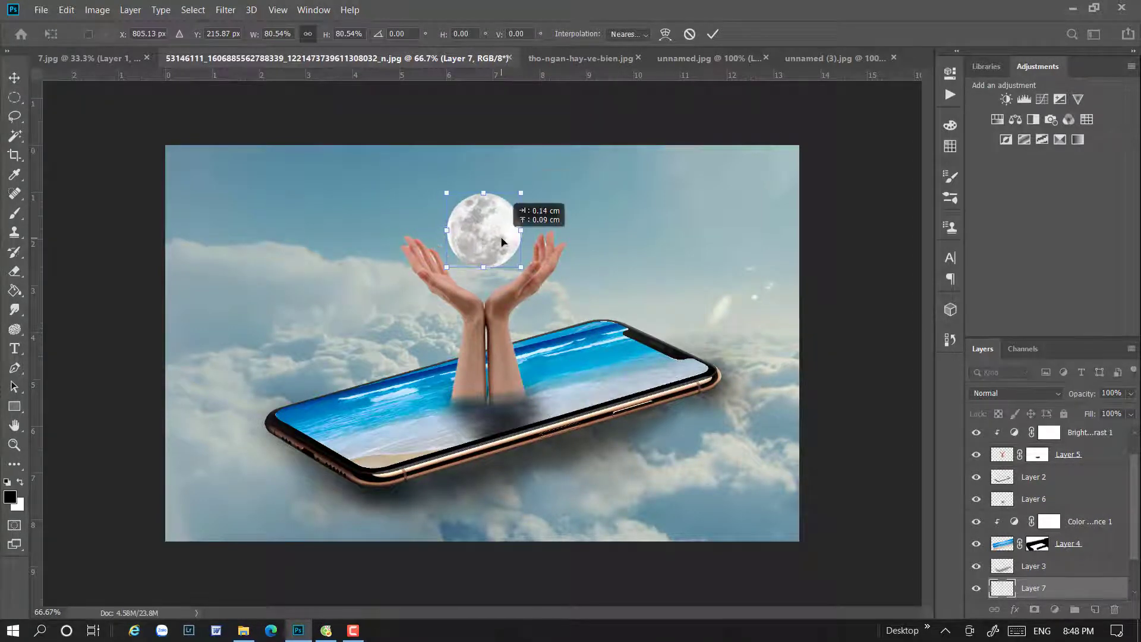
pyautogui.press('Return')
# - Brighten the moon with a clipped Brightness/Contrast adjustment and add a white mask to Layer 7
pyautogui.click(1056, 610)
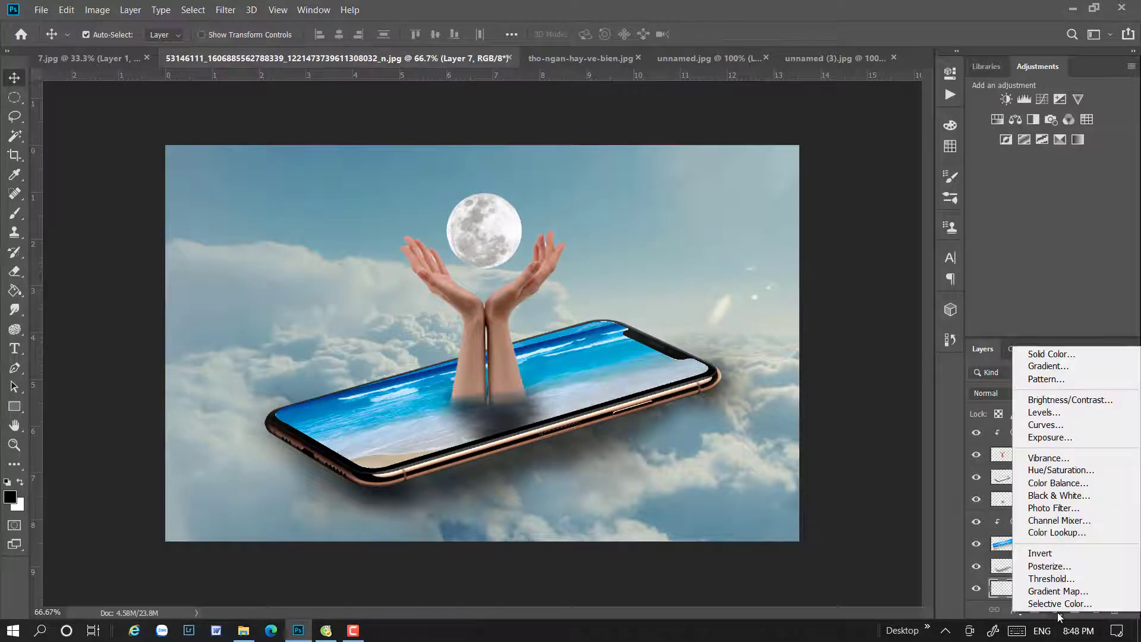
pyautogui.click(1037, 458)
pyautogui.scroll(-3, 1063, 525)
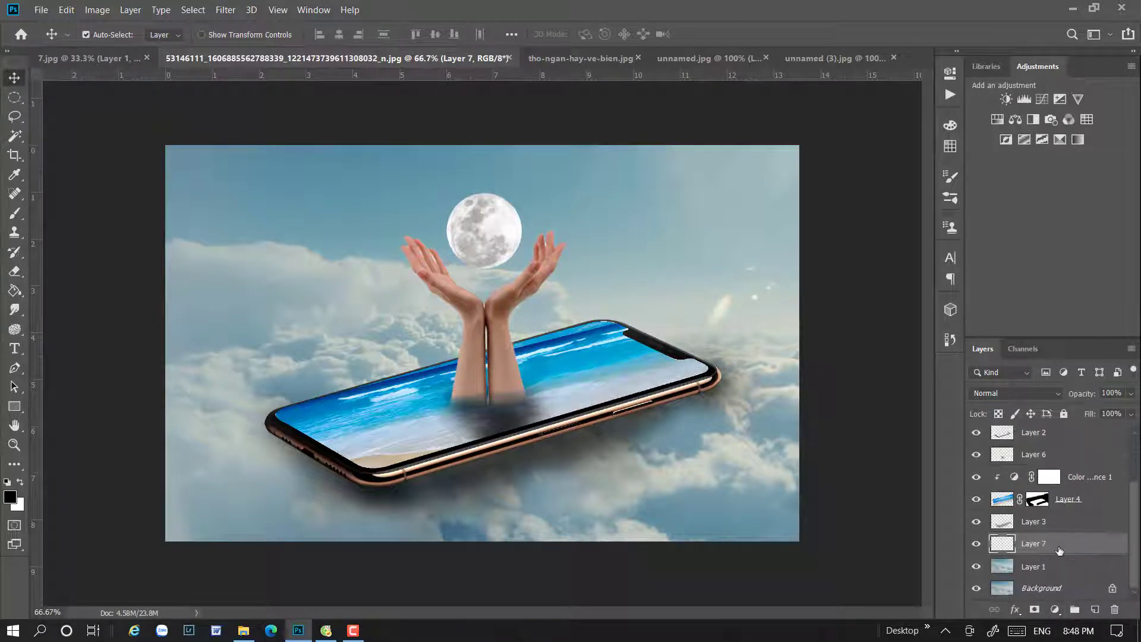
pyautogui.click(1055, 610)
pyautogui.click(1069, 393)
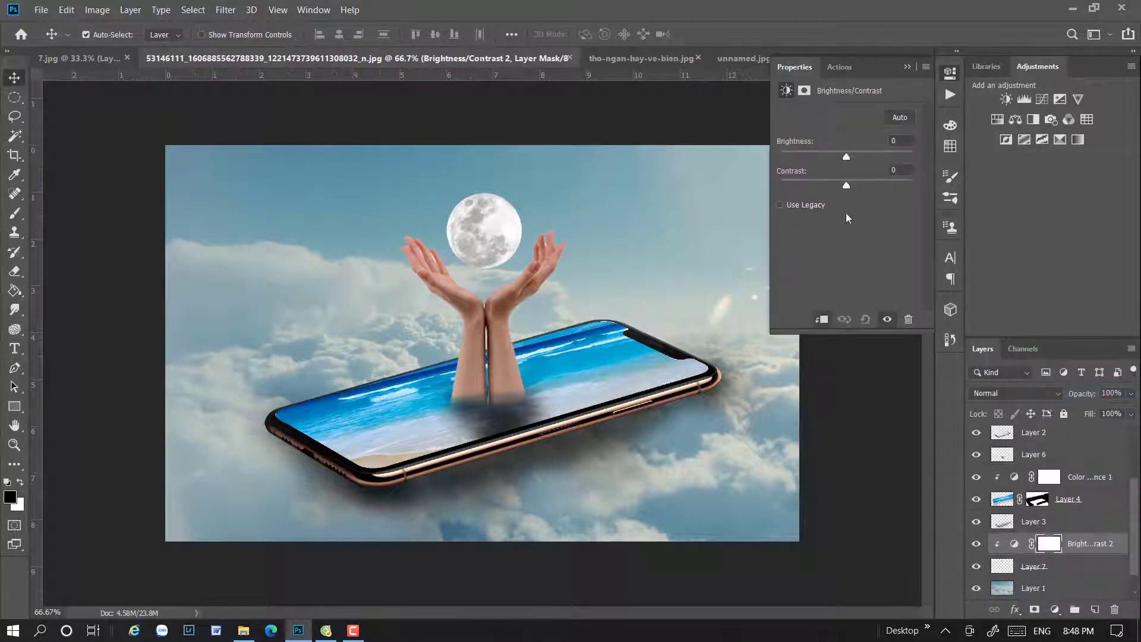
pyautogui.moveTo(854, 155)
pyautogui.mouseDown()
pyautogui.moveTo(855, 185)
pyautogui.moveTo(846, 156)
pyautogui.mouseUp()
pyautogui.click(949, 72)
pyautogui.click(1063, 567)
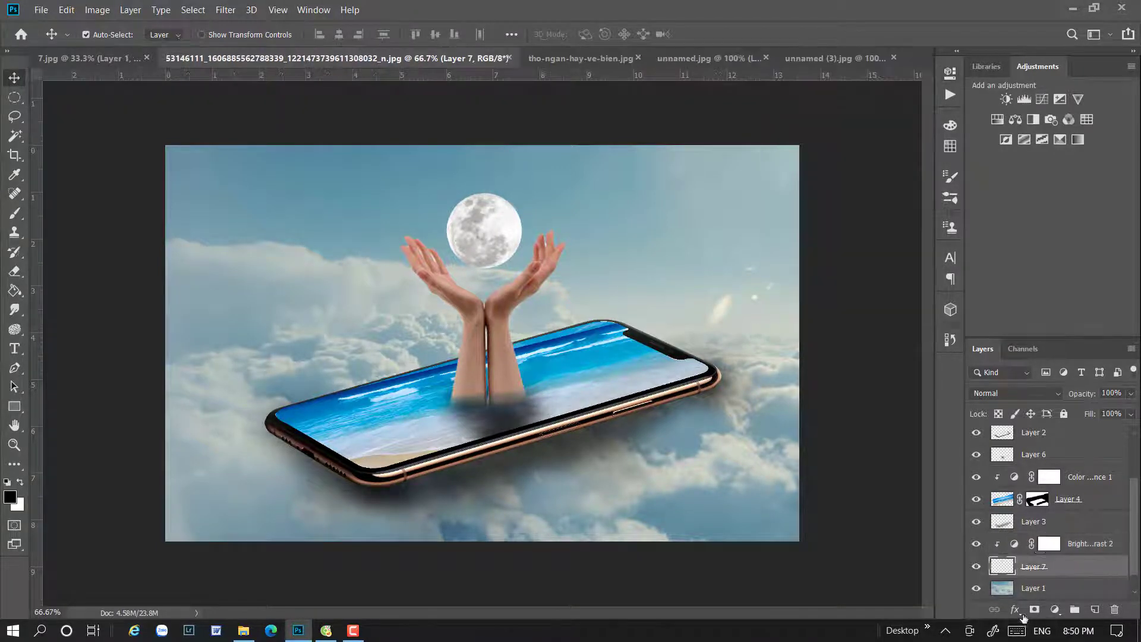
pyautogui.click(1034, 610)
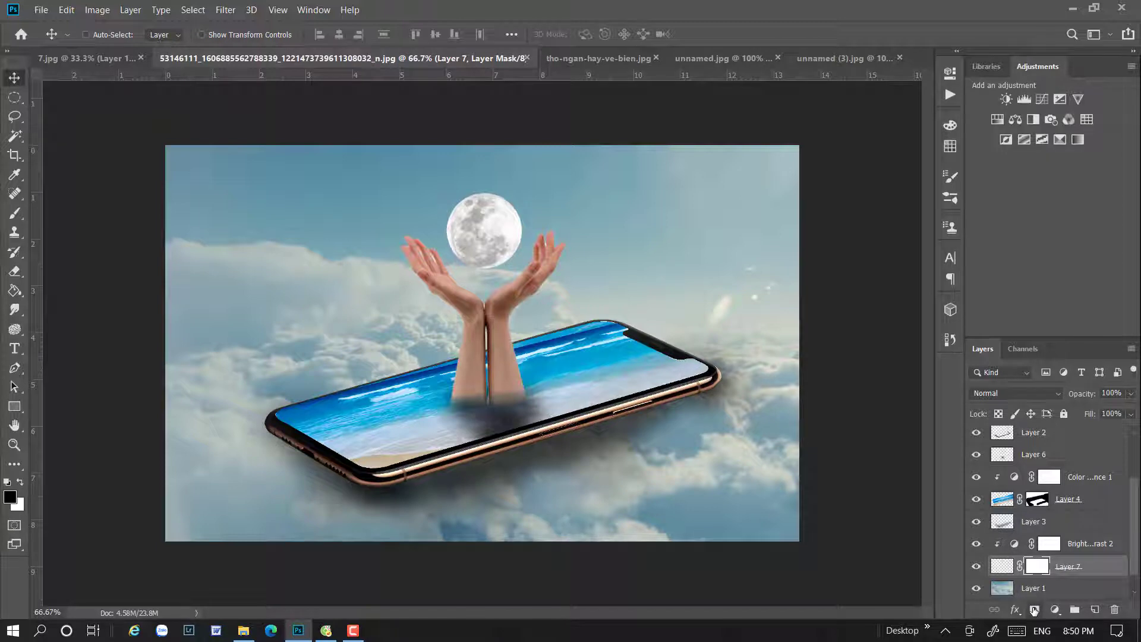
# - Add a white (ffffff) Drop Shadow to Layer 7 with distance 16 px
pyautogui.click(1014, 610)
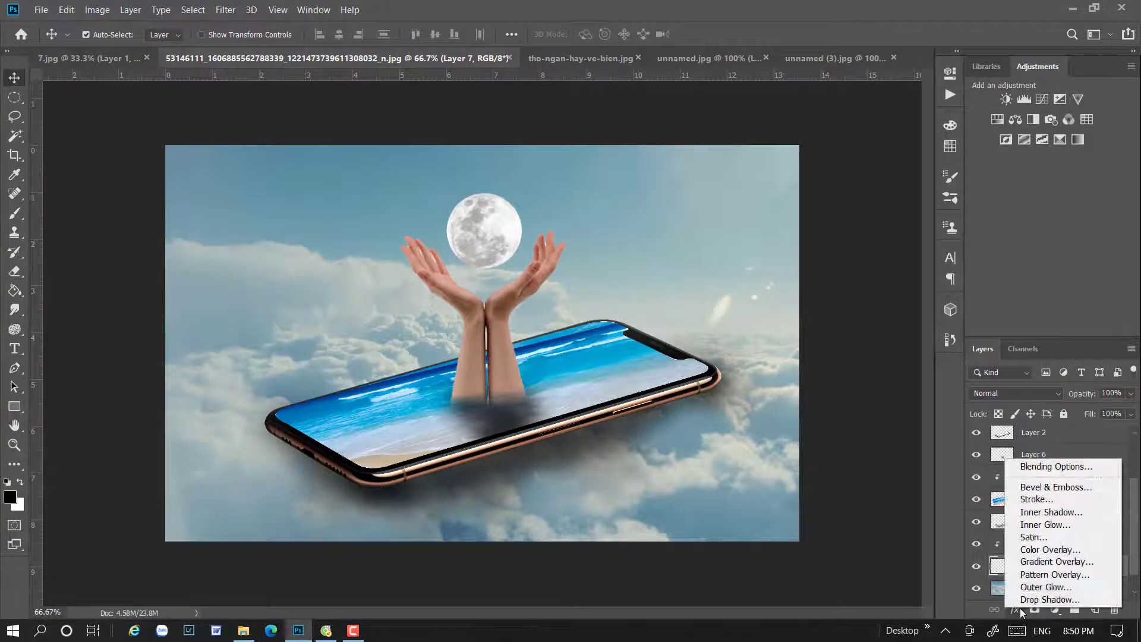
pyautogui.click(1059, 596)
pyautogui.moveTo(823, 140); pyautogui.dragTo(836, 140)
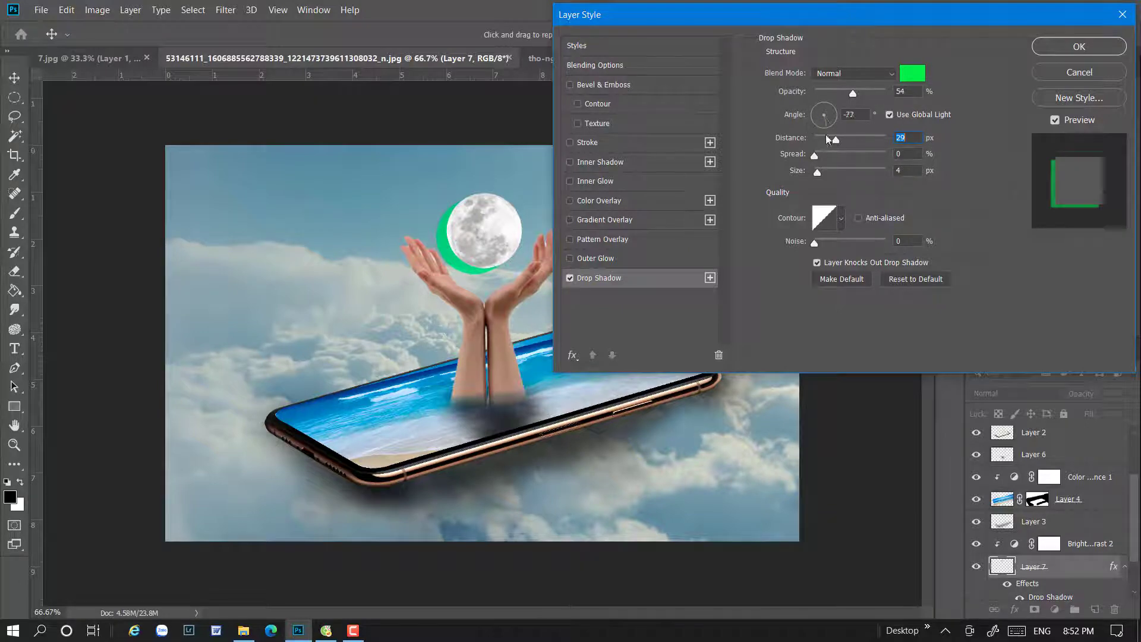
pyautogui.moveTo(827, 139); pyautogui.dragTo(820, 137)
pyautogui.press('Down')
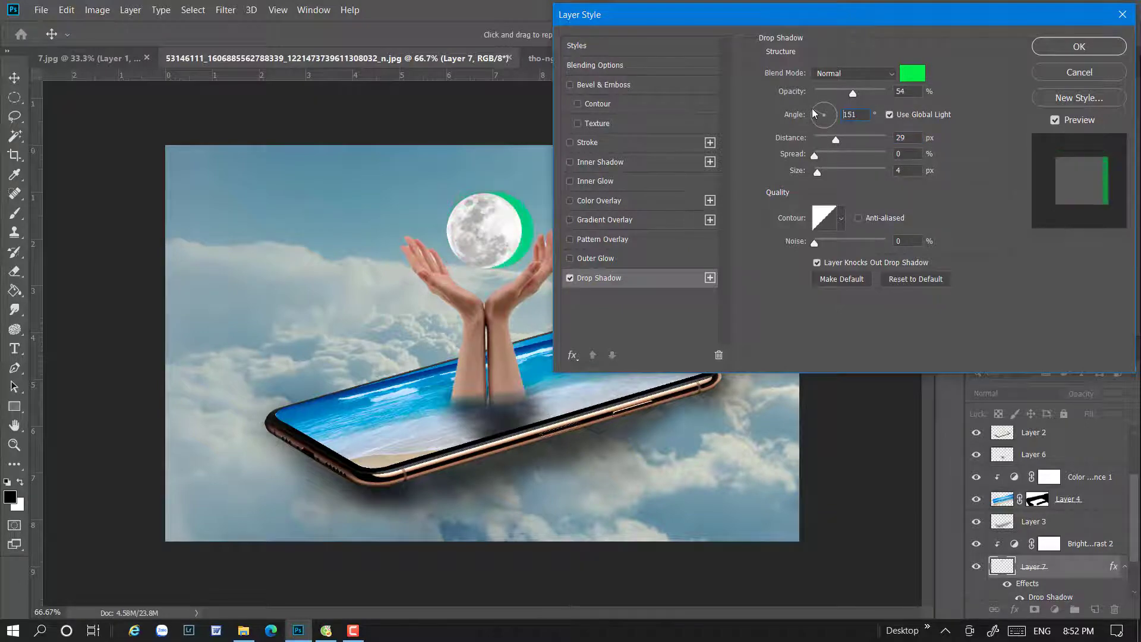
pyautogui.press('Down')
pyautogui.press('Down')
pyautogui.press('Down')
pyautogui.press('Tab')
pyautogui.press('Down')
pyautogui.press('Down')
pyautogui.press('Down')
pyautogui.press('Down')
pyautogui.press('Down')
pyautogui.press('Down')
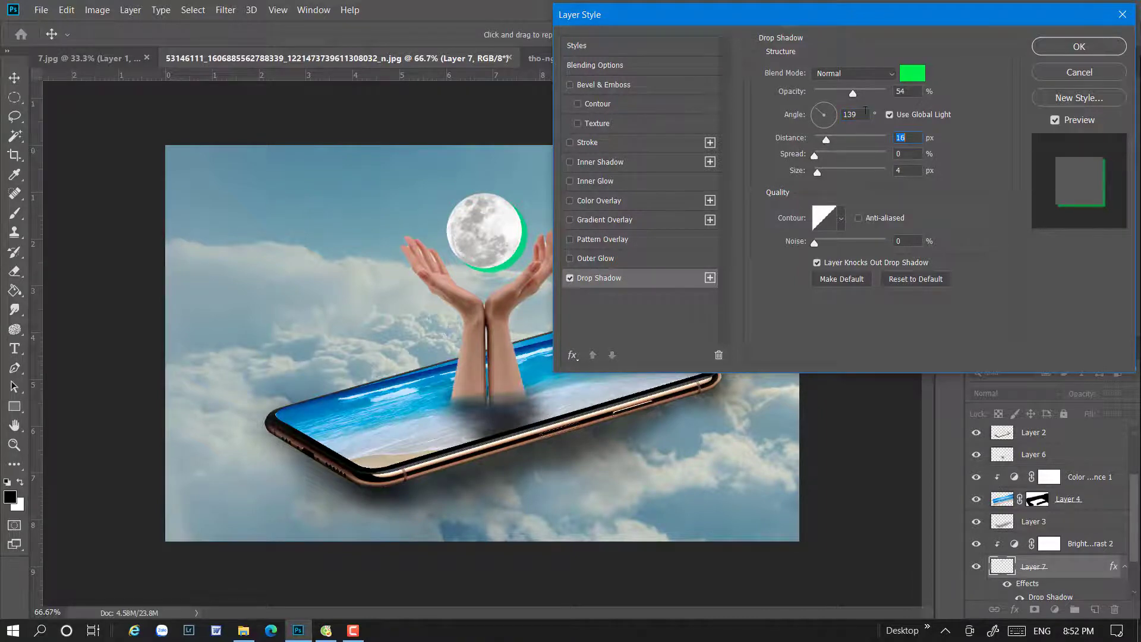
pyautogui.click(912, 73)
pyautogui.write('ffffff')
pyautogui.click(797, 76)
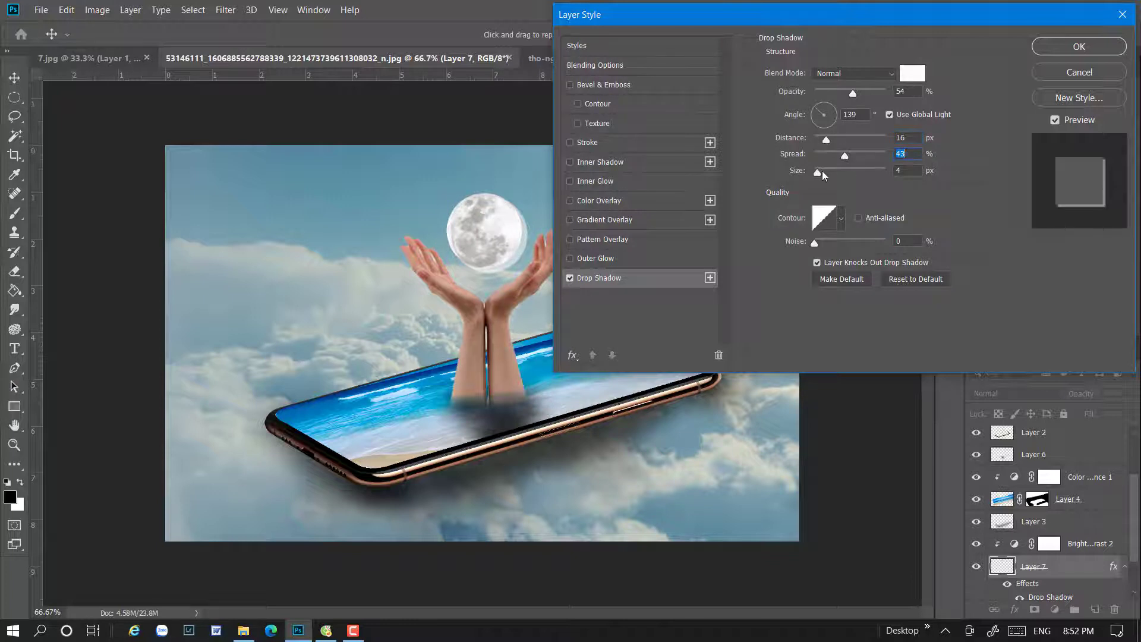
# - Make the shadow a soft glow: size 46, angle 86, opacity 33%
pyautogui.moveTo(822, 174); pyautogui.dragTo(831, 174)
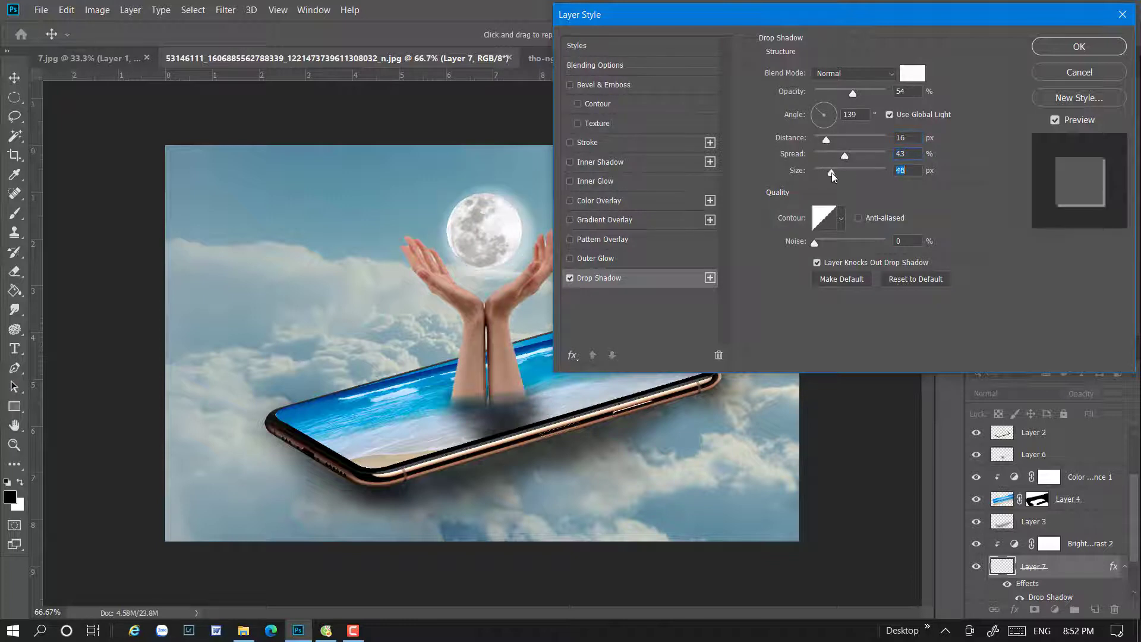
pyautogui.click(818, 111)
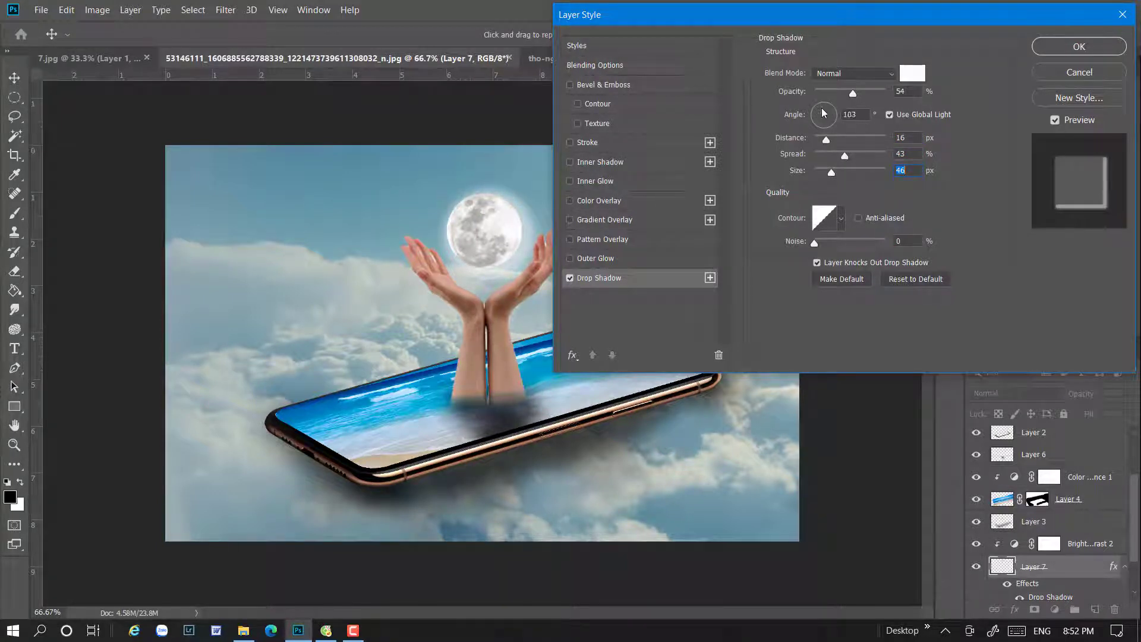
pyautogui.click(822, 112)
pyautogui.moveTo(823, 112); pyautogui.dragTo(825, 112)
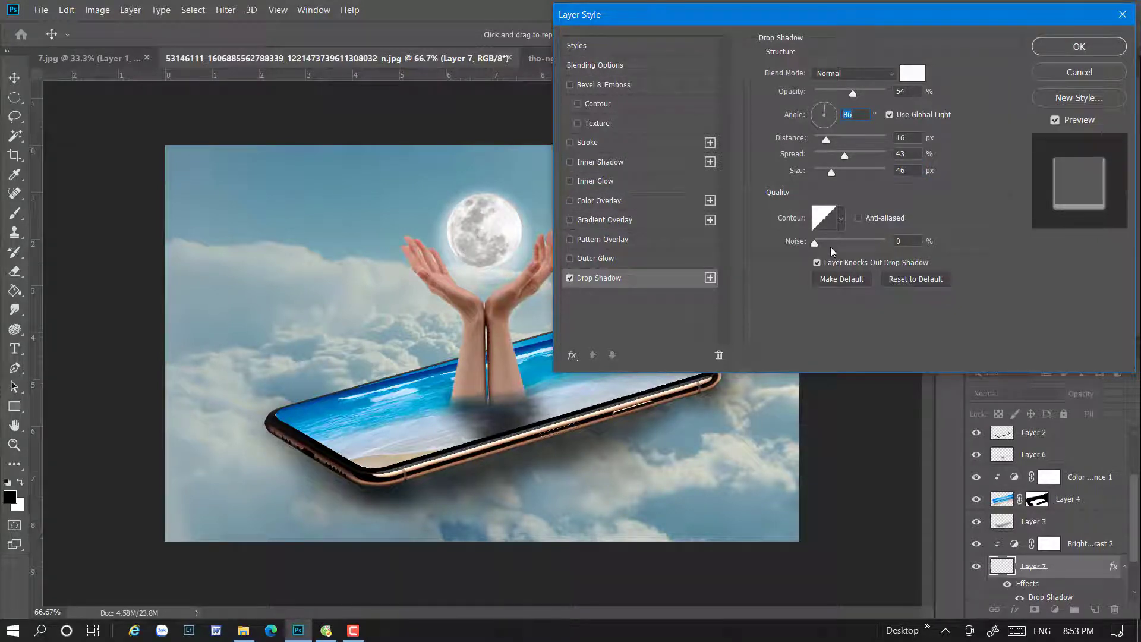
pyautogui.moveTo(817, 243); pyautogui.dragTo(832, 240)
pyautogui.click(839, 220)
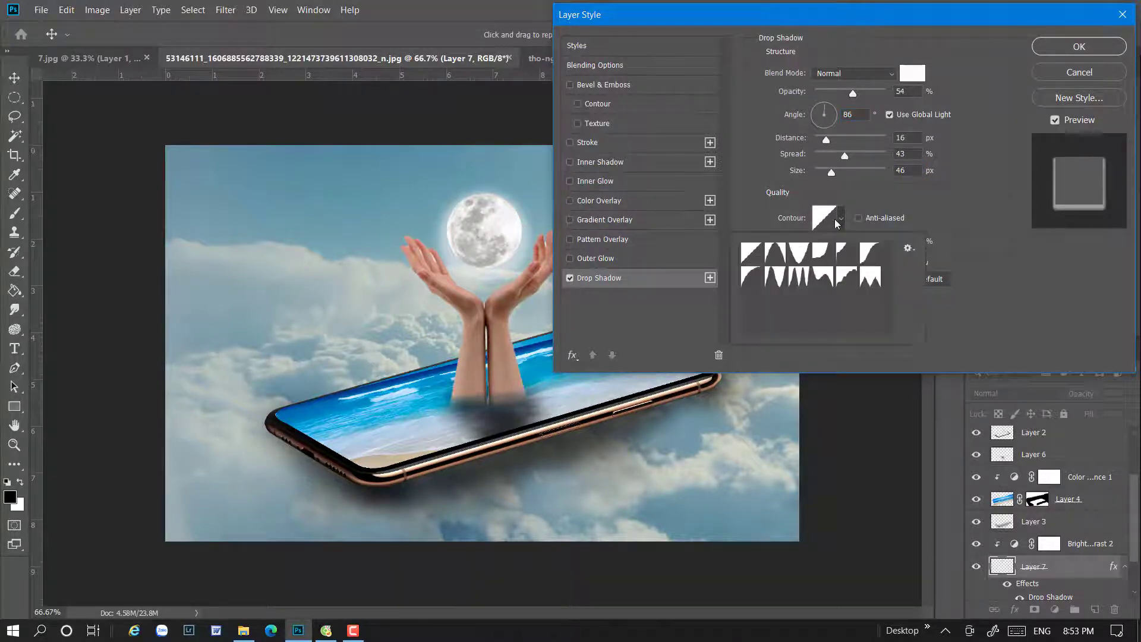
pyautogui.click(833, 221)
pyautogui.moveTo(852, 93); pyautogui.dragTo(839, 94)
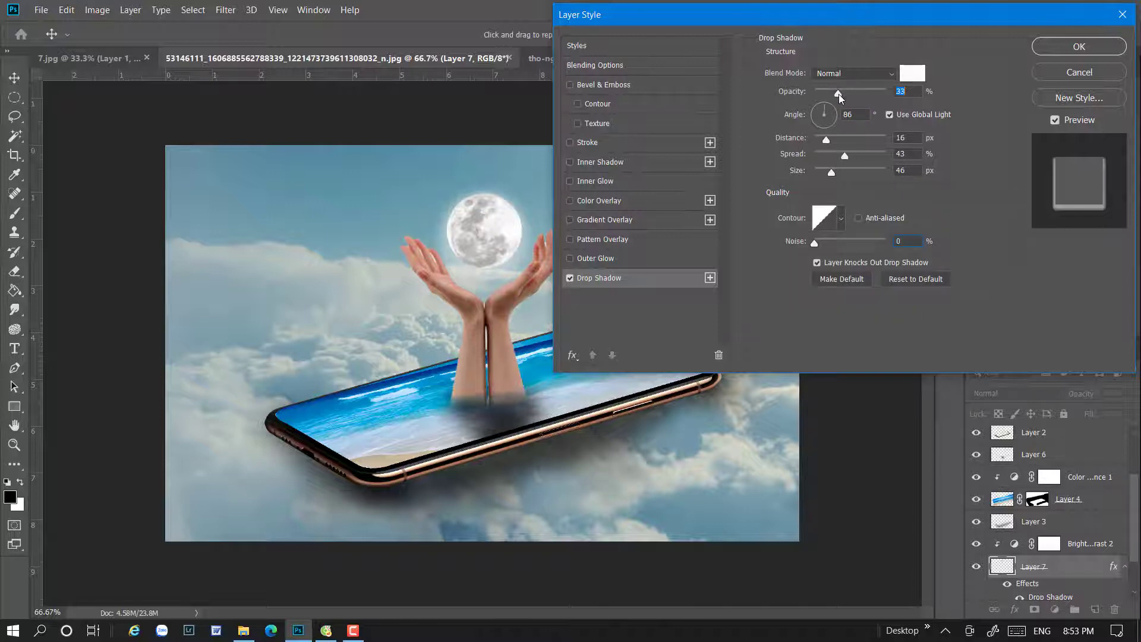
pyautogui.click(1078, 46)
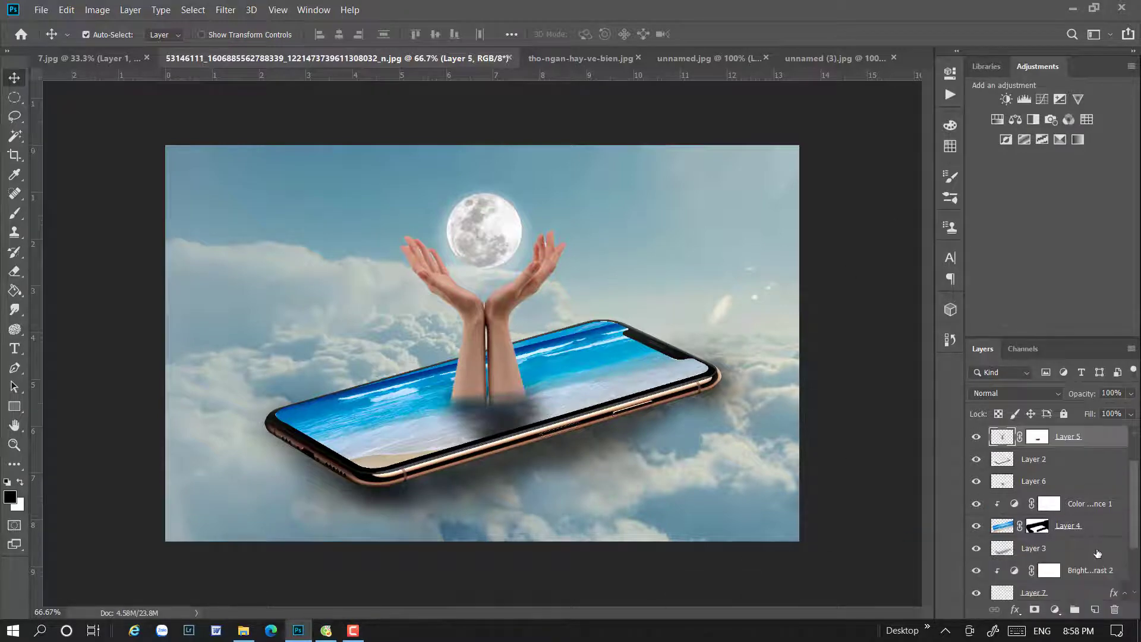
# - Duplicate the moon layer and select the original Layer 7 beneath the copy
pyautogui.scroll(-2, 1098, 549)
pyautogui.click(1051, 551)
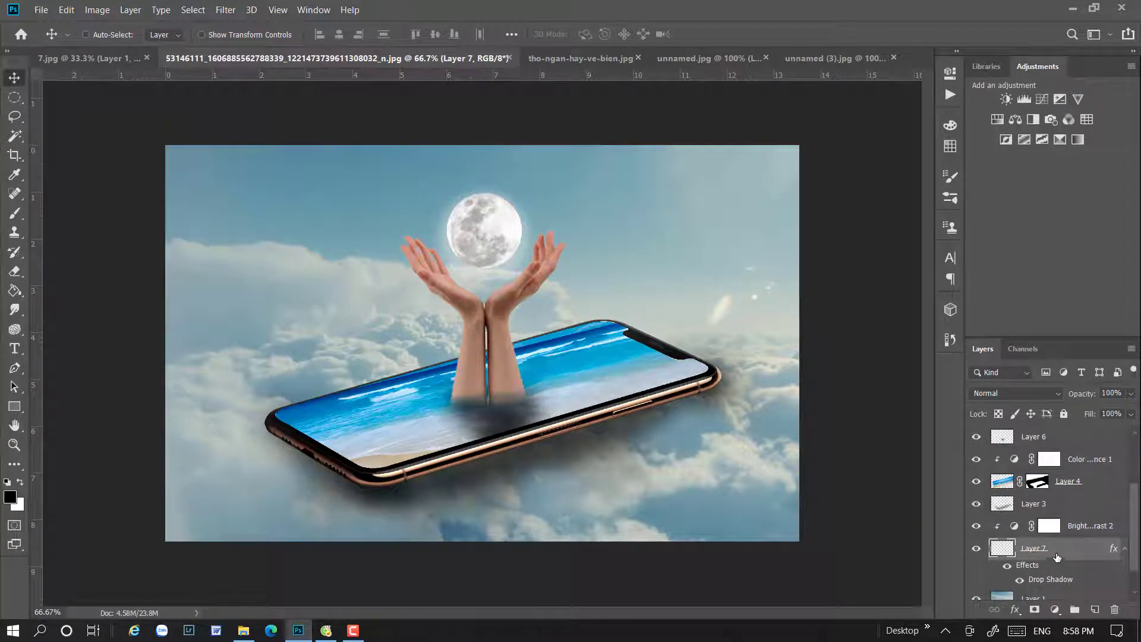
pyautogui.hotkey('ctrl', 'j')
pyautogui.hotkey('ctrl', 't')
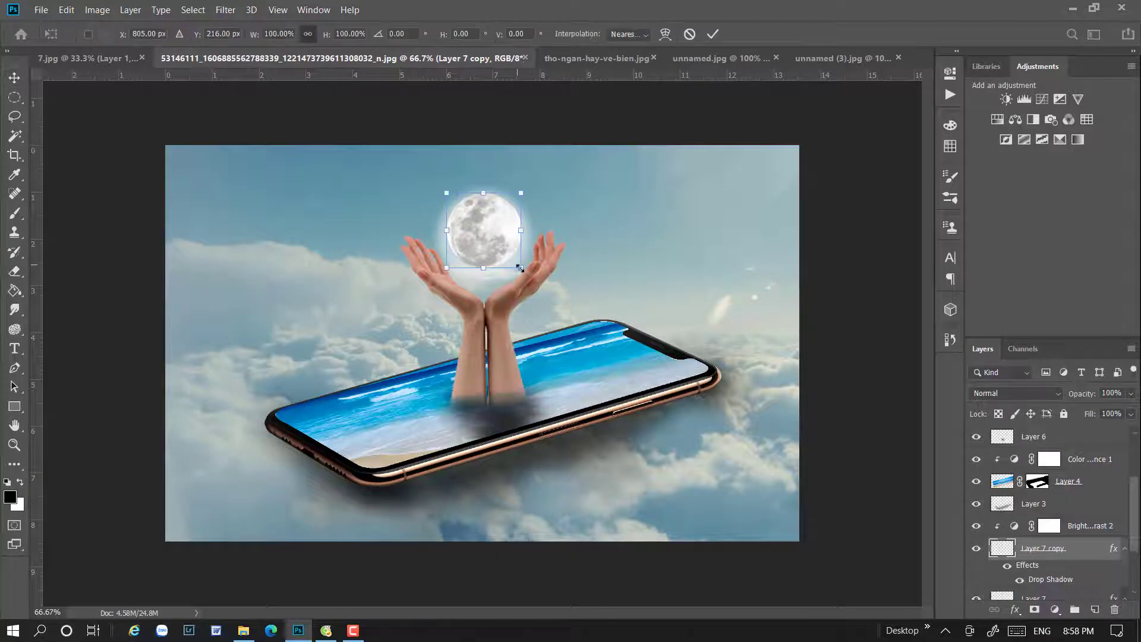
pyautogui.press('Return')
pyautogui.hotkey('alt', '[')
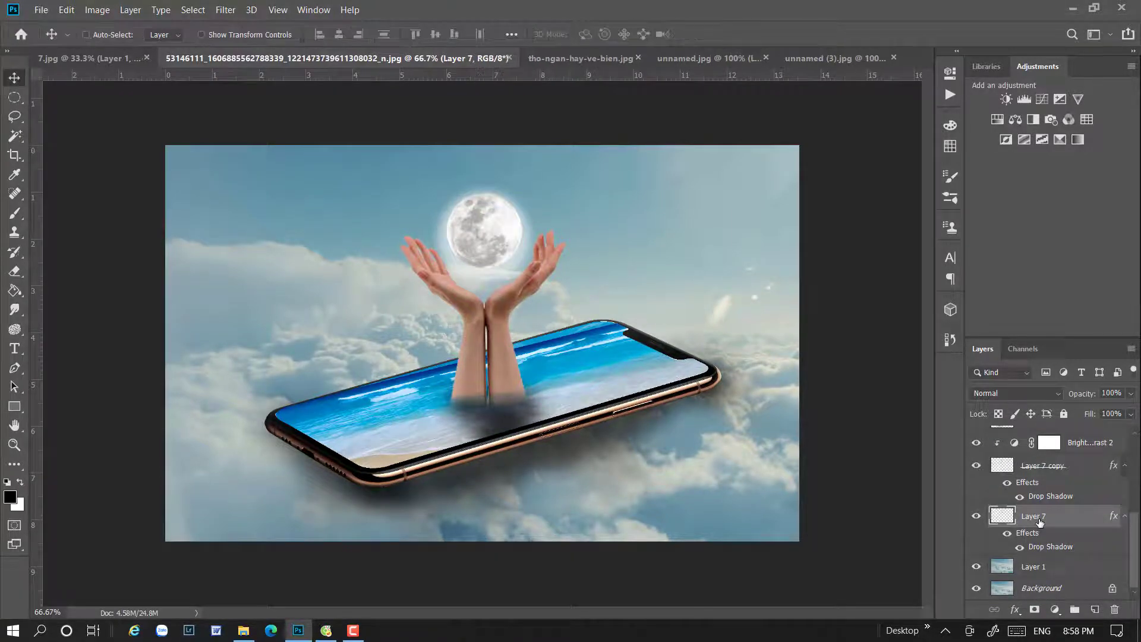
# - Scale the original Layer 7 to about 612% and centre it behind the hands
pyautogui.hotkey('ctrl', 't')
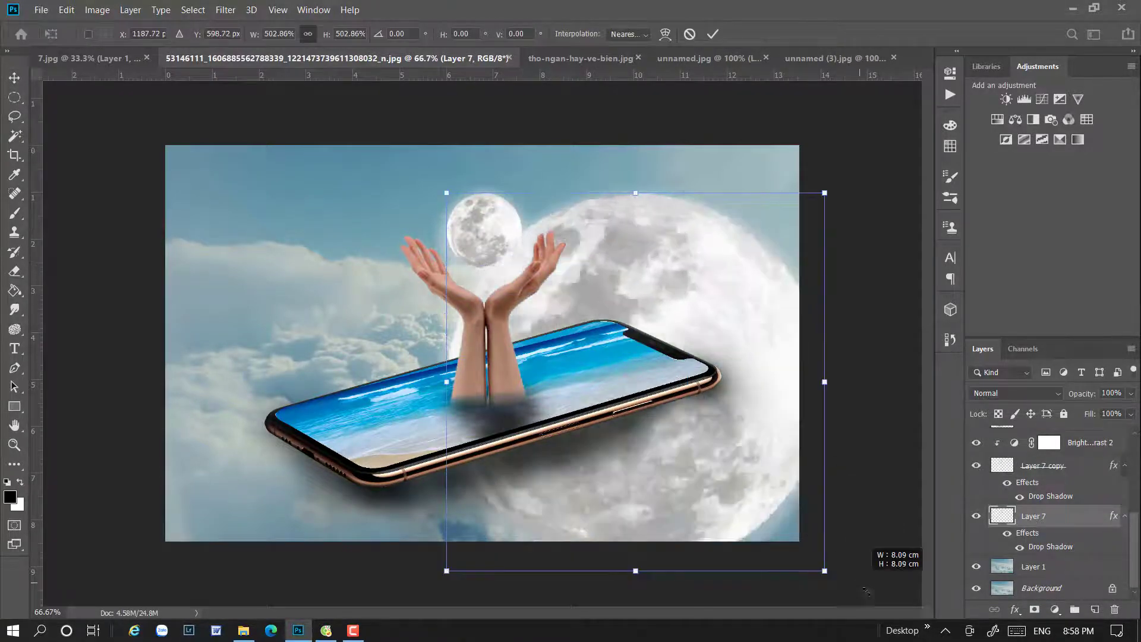
pyautogui.moveTo(522, 267); pyautogui.dragTo(868, 600)
pyautogui.moveTo(764, 505)
pyautogui.mouseDown()
pyautogui.moveTo(569, 227)
pyautogui.moveTo(615, 287)
pyautogui.moveTo(626, 262)
pyautogui.mouseUp()
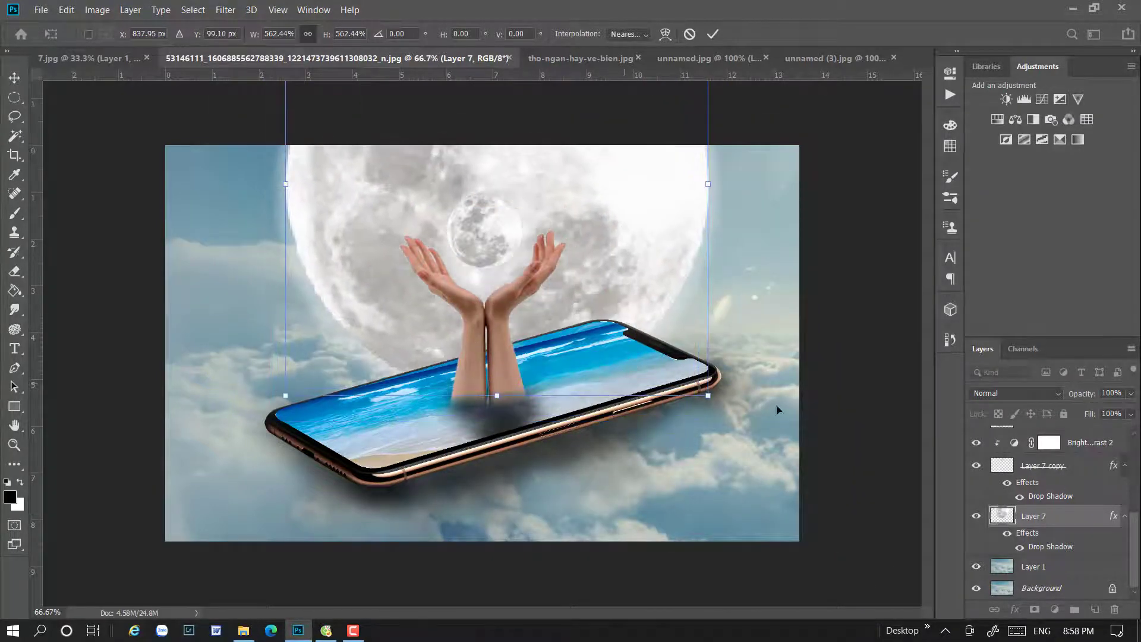
pyautogui.moveTo(708, 394); pyautogui.dragTo(731, 428)
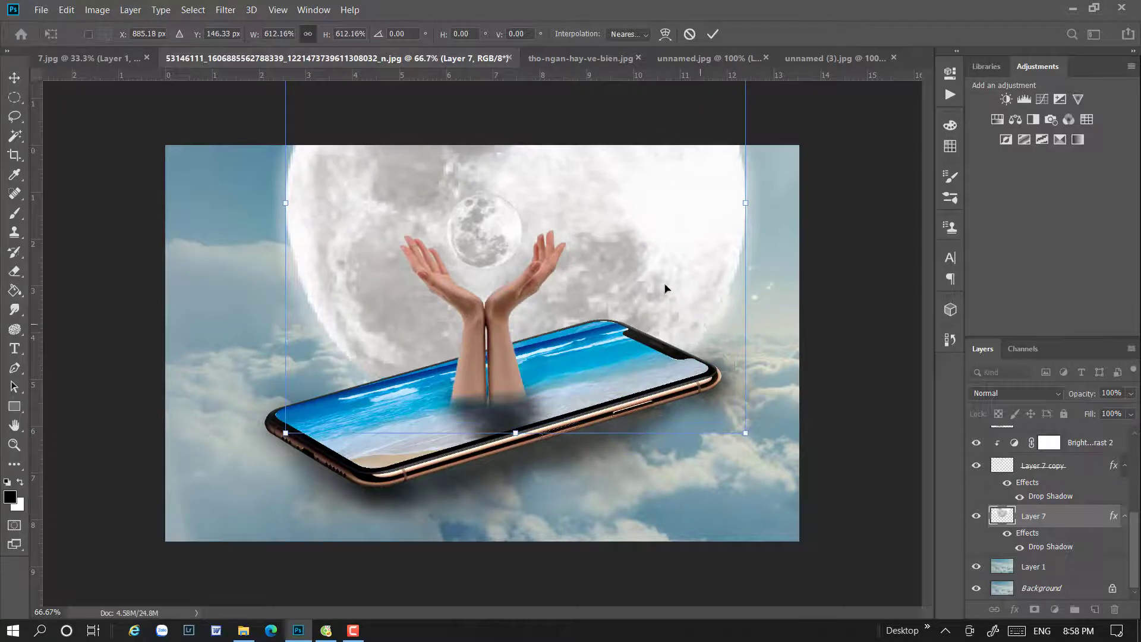
pyautogui.moveTo(664, 286); pyautogui.dragTo(691, 299)
pyautogui.press('Return')
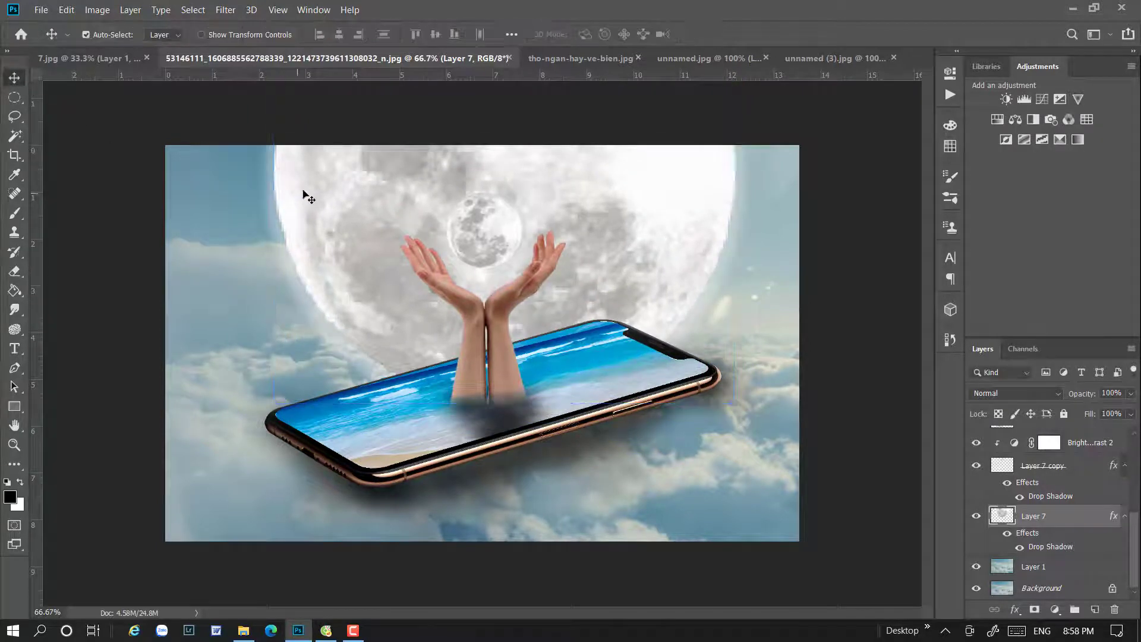
pyautogui.click(1130, 414)
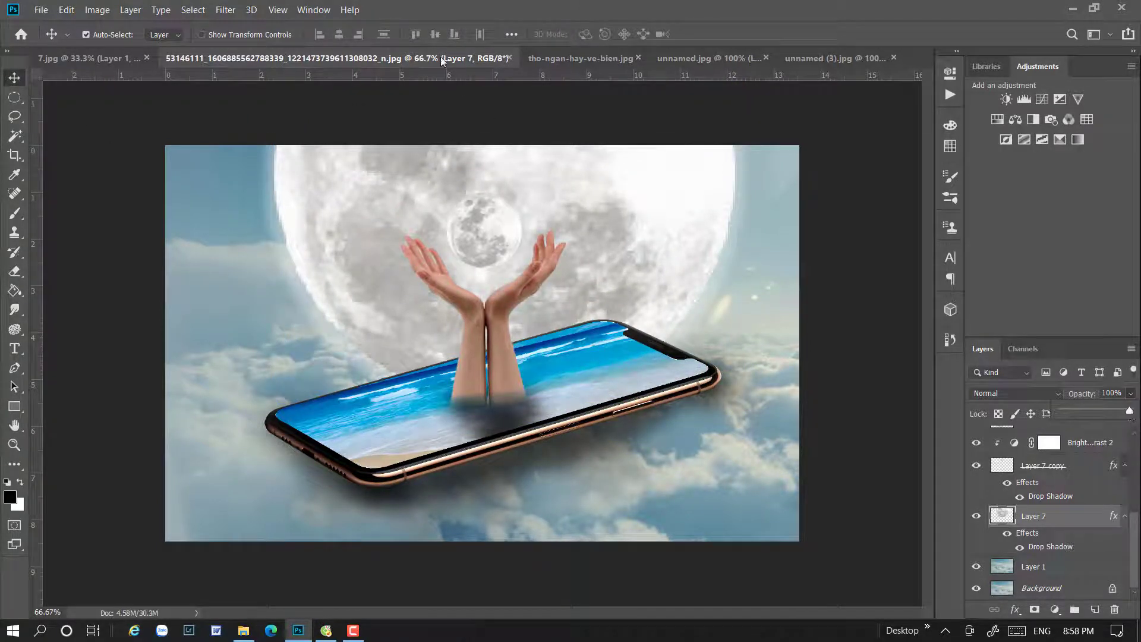
pyautogui.click(226, 9)
pyautogui.moveTo(233, 169)
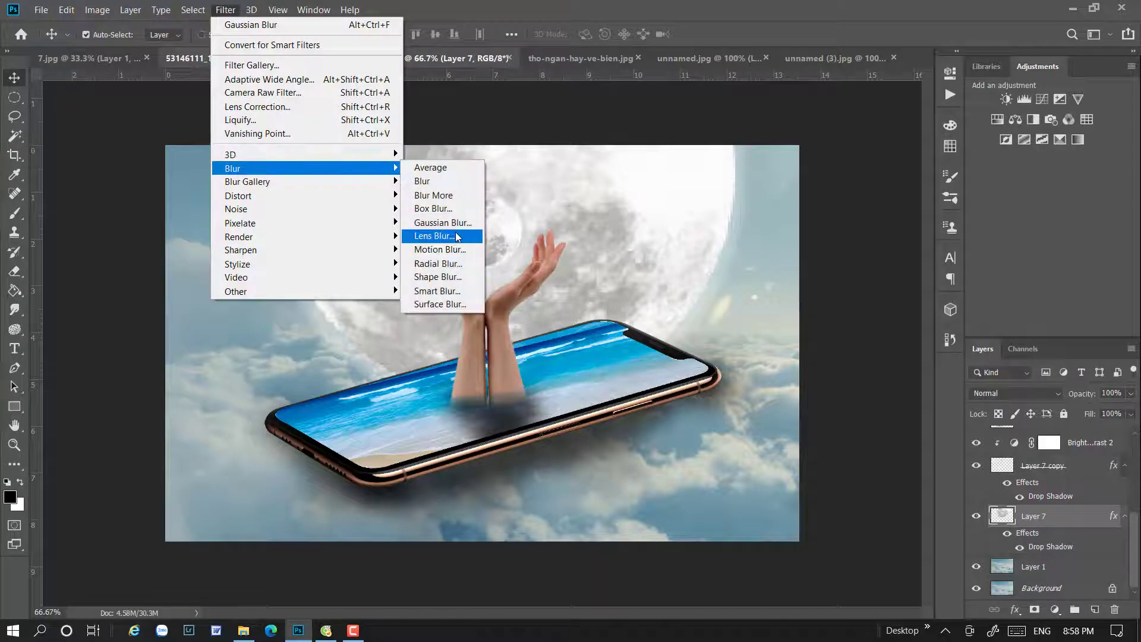
# - Gaussian-blur the huge moon at 6.8 px, hide its glow effect, and set opacity 62%
pyautogui.click(442, 222)
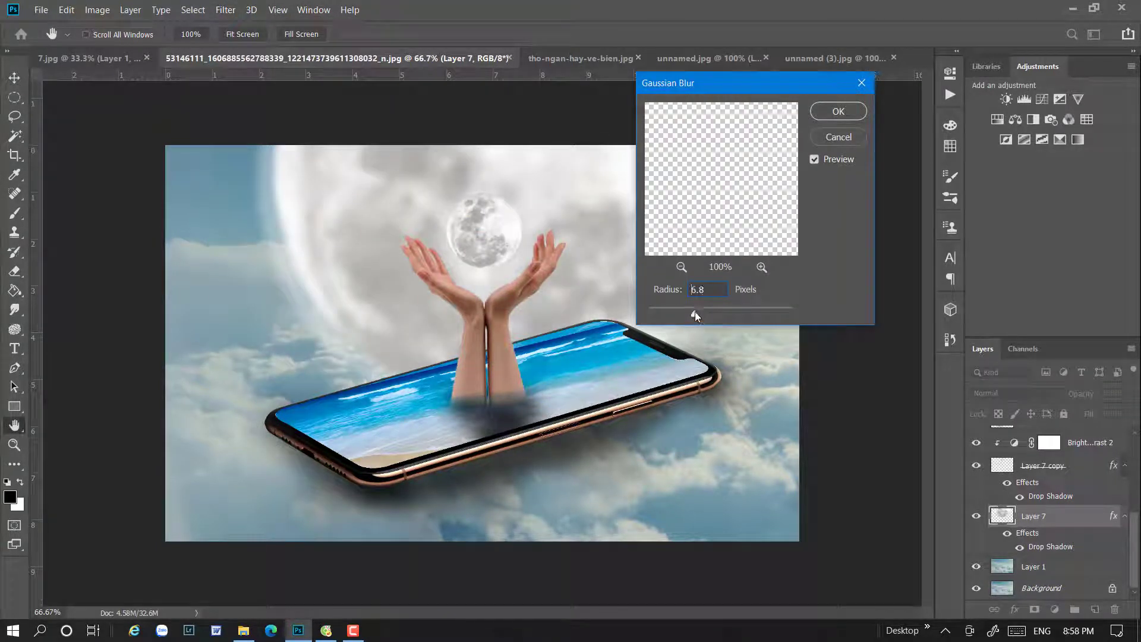
pyautogui.click(844, 117)
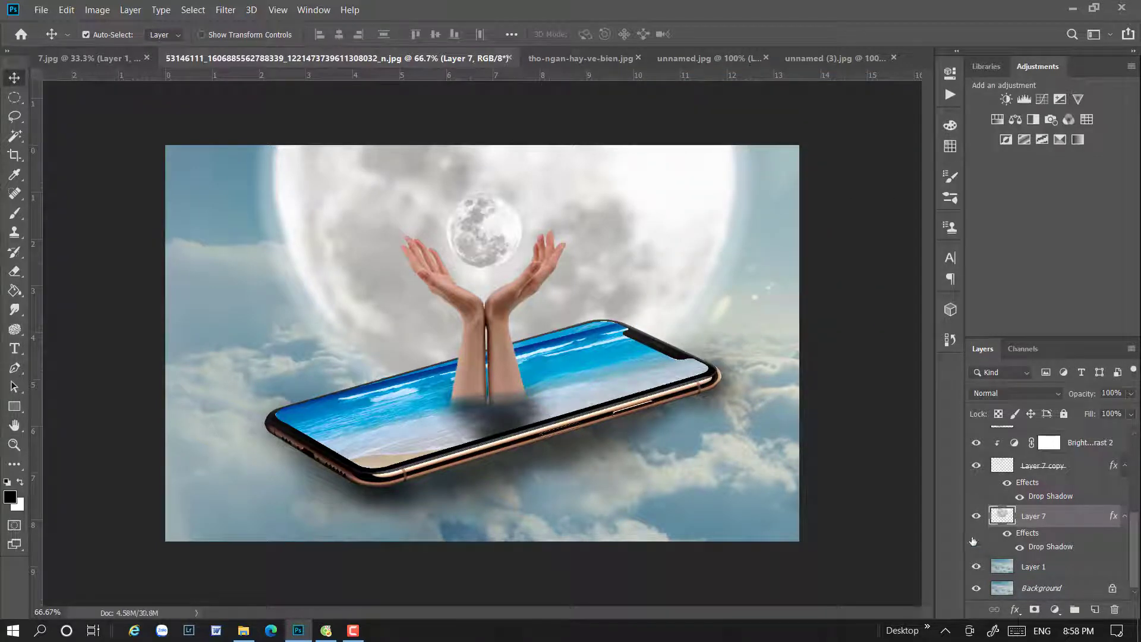
pyautogui.click(1006, 532)
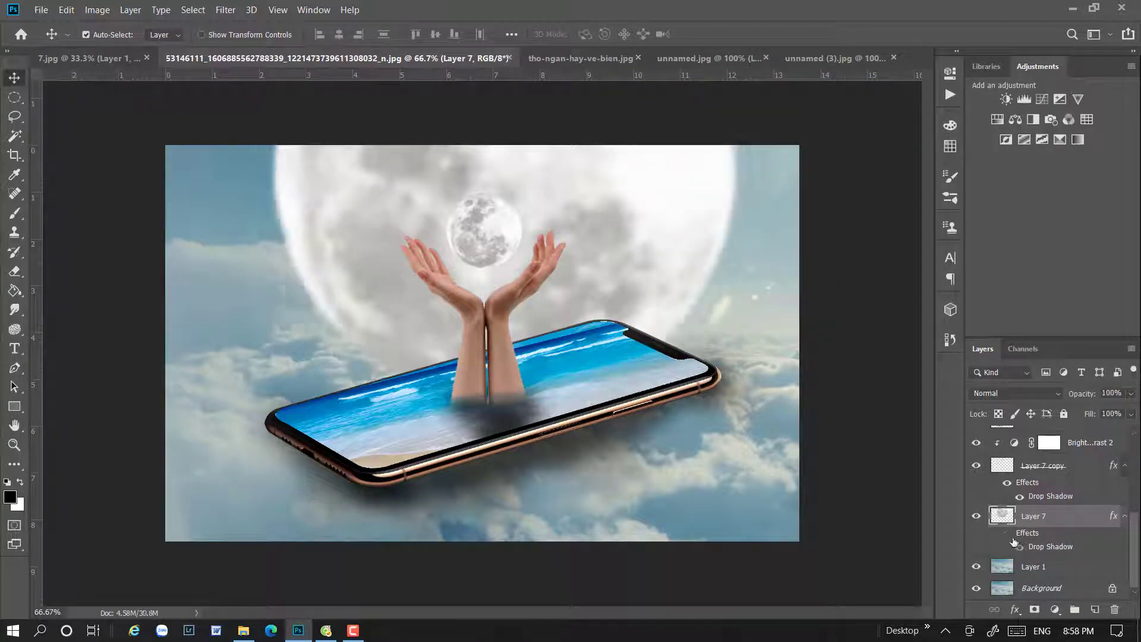
pyautogui.click(1131, 393)
pyautogui.moveTo(1130, 410); pyautogui.dragTo(1103, 410)
pyautogui.click(1130, 393)
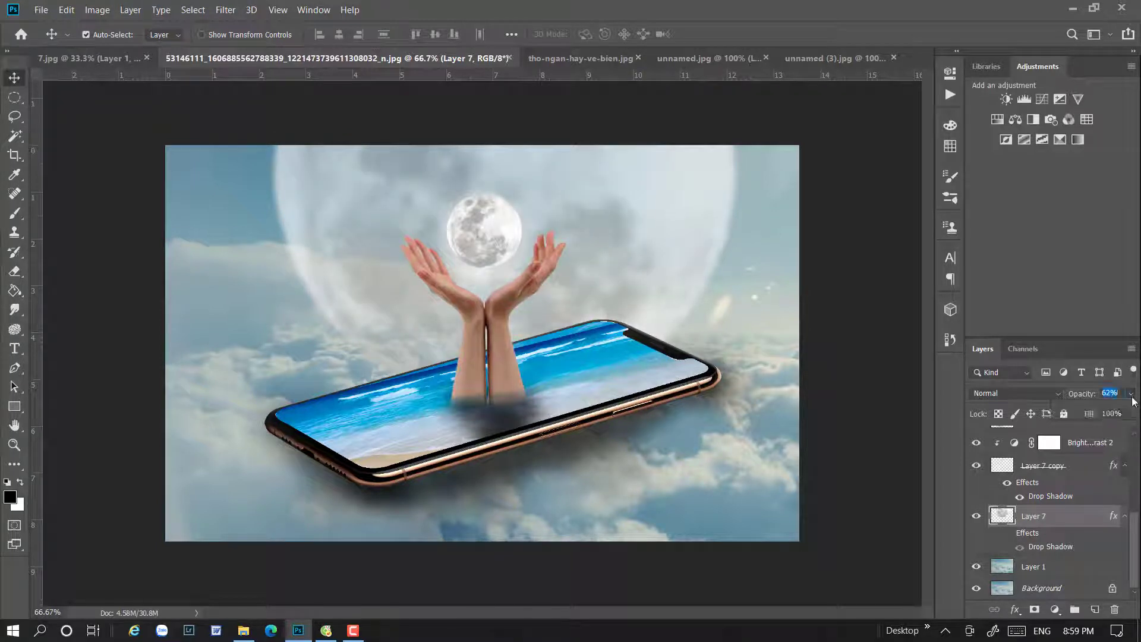
pyautogui.click(1131, 395)
# - Crop the empty margins off the edges of the picture
pyautogui.click(14, 155)
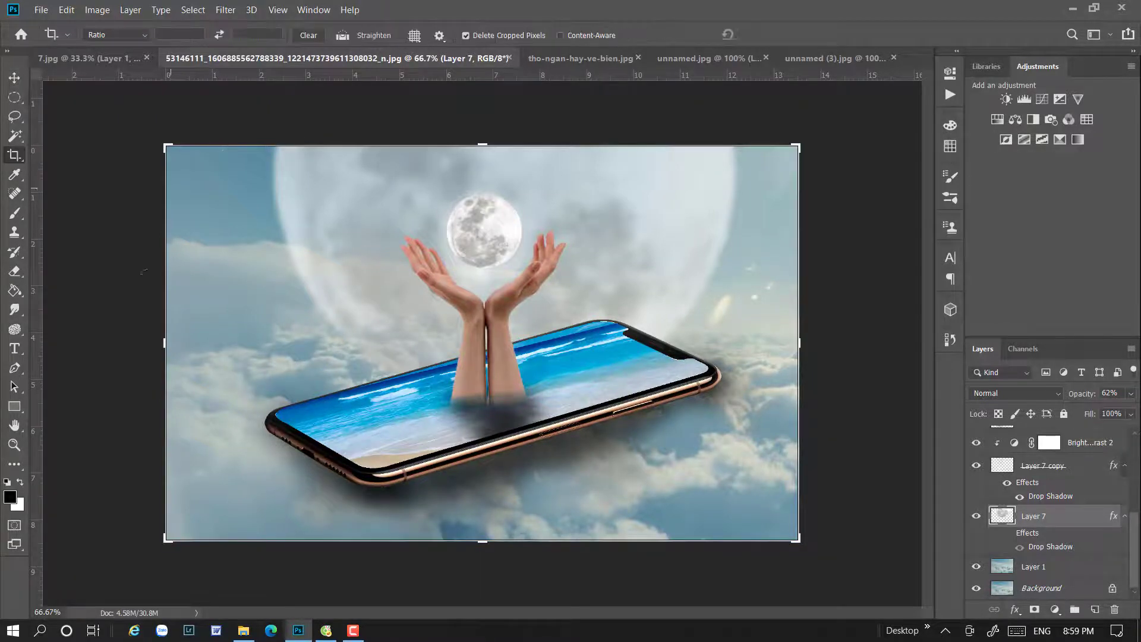
pyautogui.moveTo(166, 343); pyautogui.dragTo(195, 343)
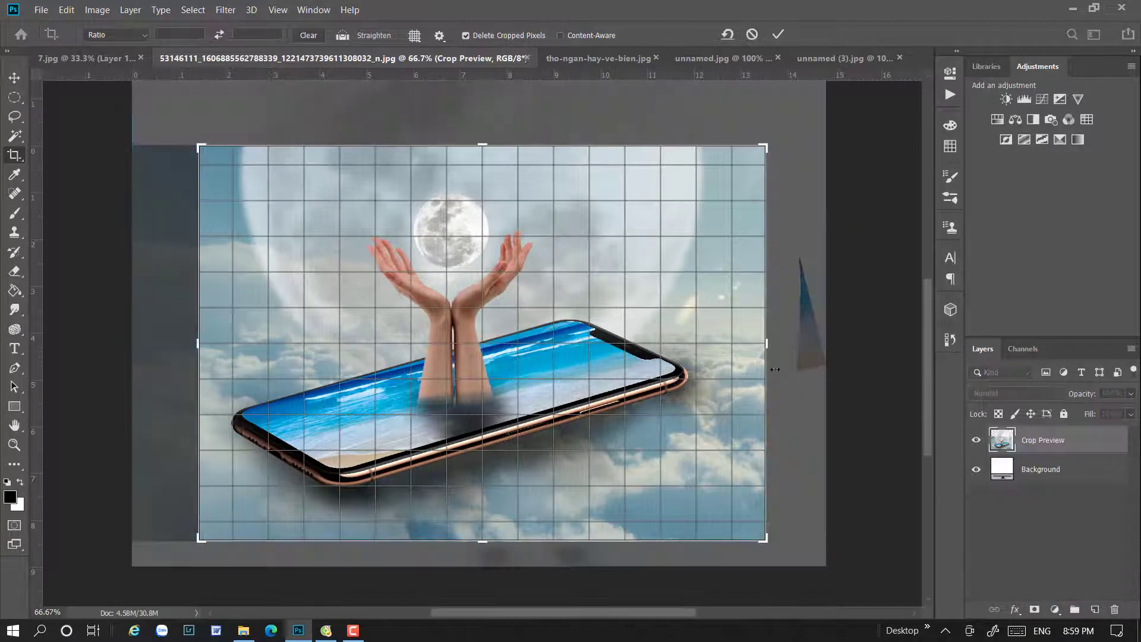
pyautogui.moveTo(790, 344); pyautogui.dragTo(745, 354)
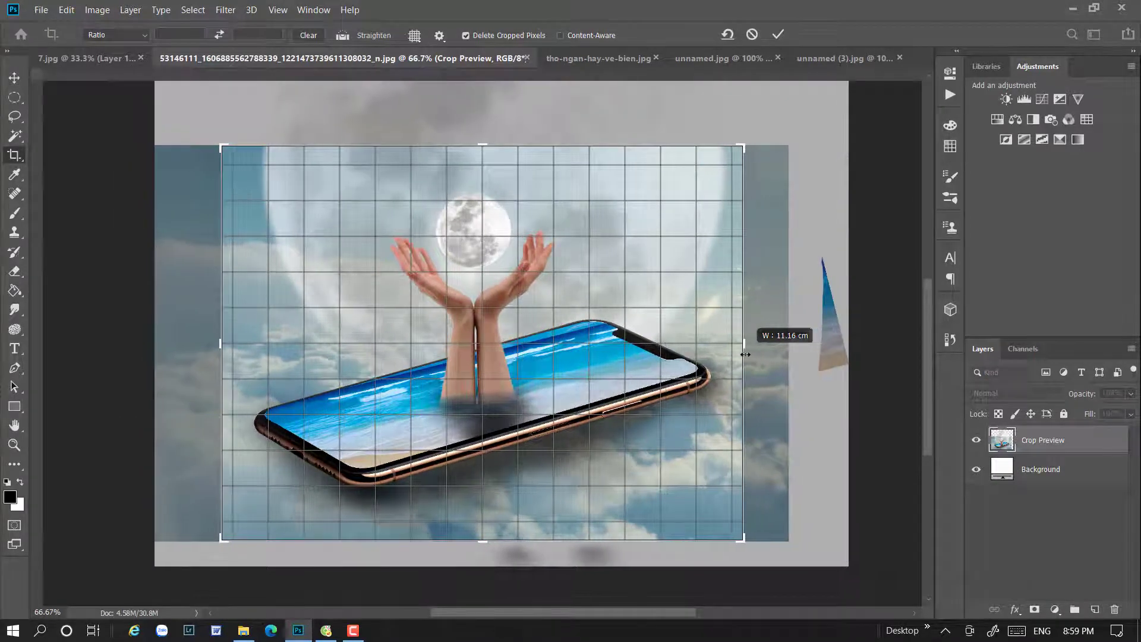
pyautogui.moveTo(716, 547); pyautogui.dragTo(717, 534)
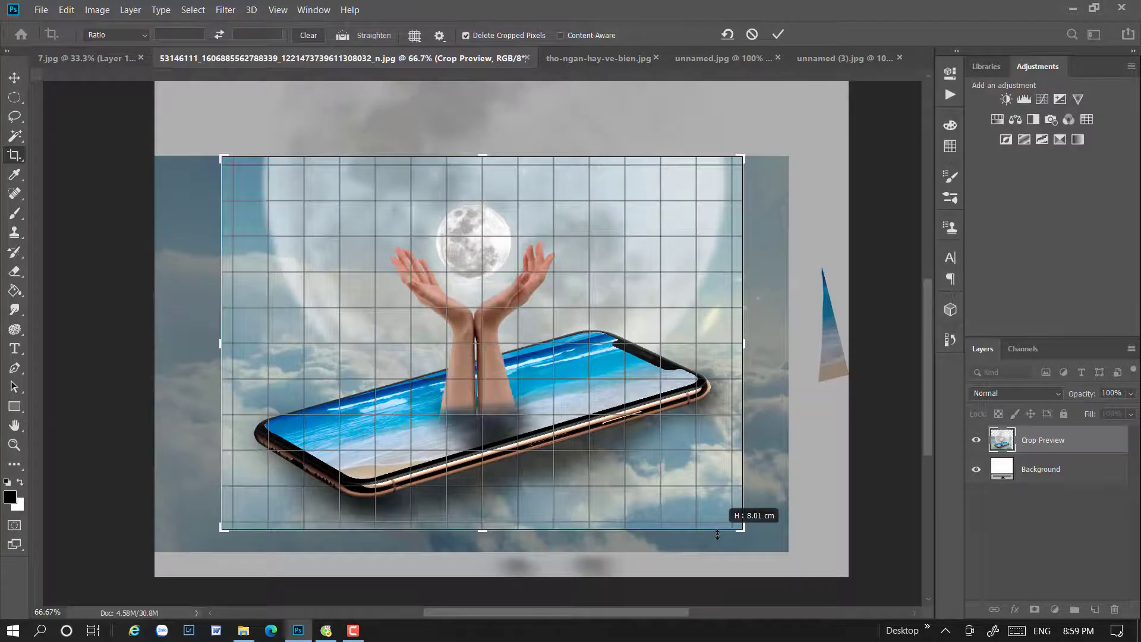
pyautogui.press('Return')
# - Nudge the huge moon on Layer 7 slightly left and up
pyautogui.hotkey('ctrl', 't')
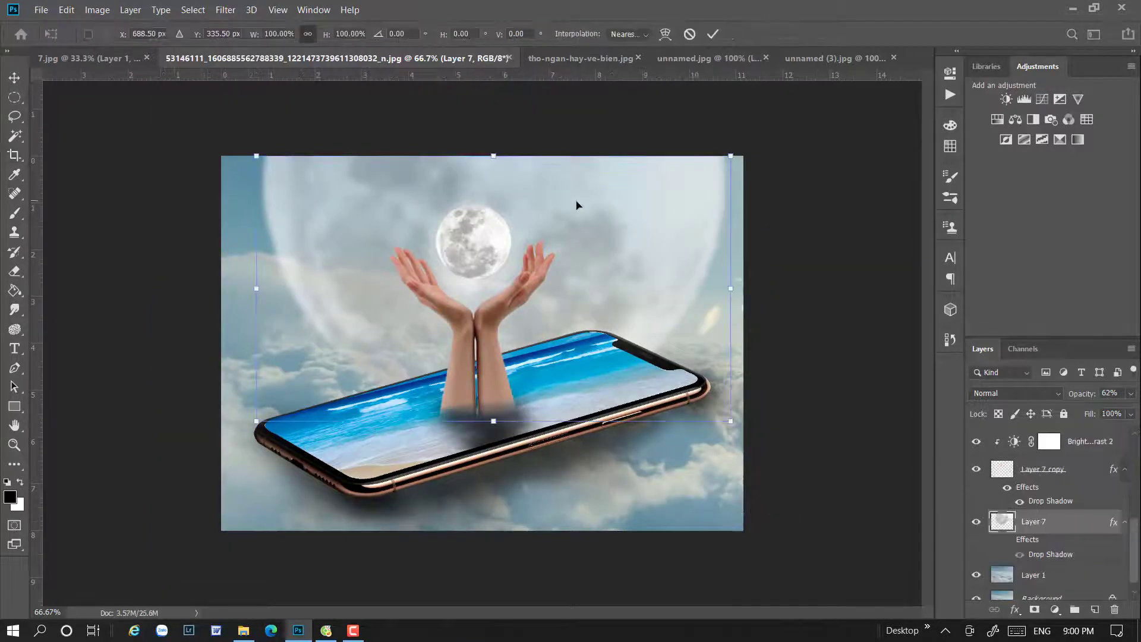
pyautogui.moveTo(592, 200)
pyautogui.mouseDown()
pyautogui.moveTo(581, 199)
pyautogui.moveTo(583, 172)
pyautogui.moveTo(580, 184)
pyautogui.mouseUp()
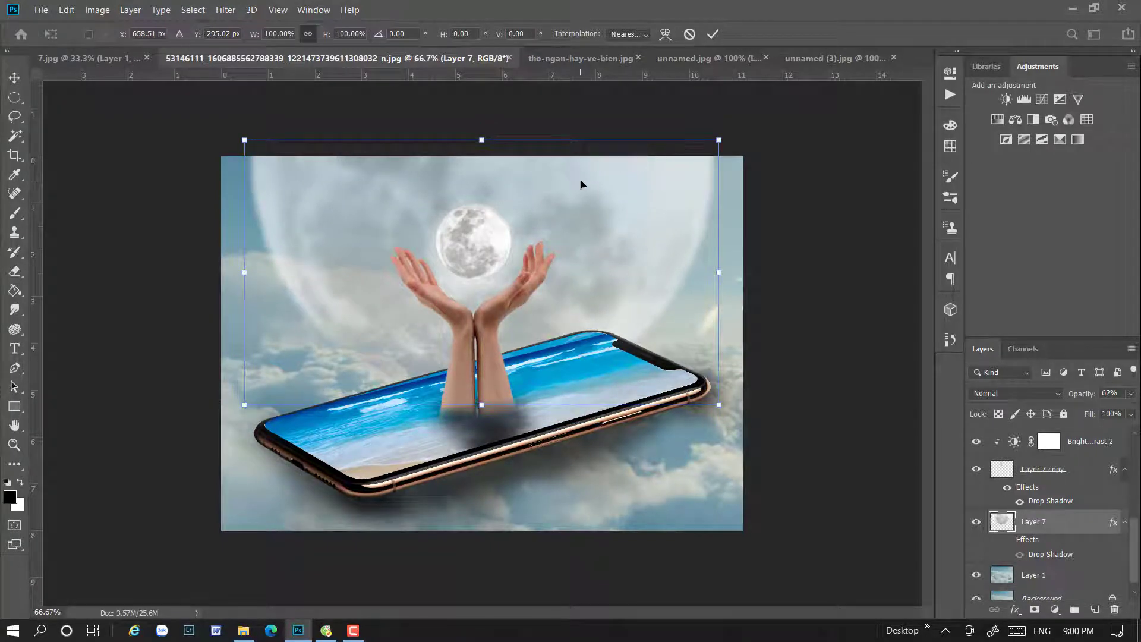
pyautogui.press('Return')
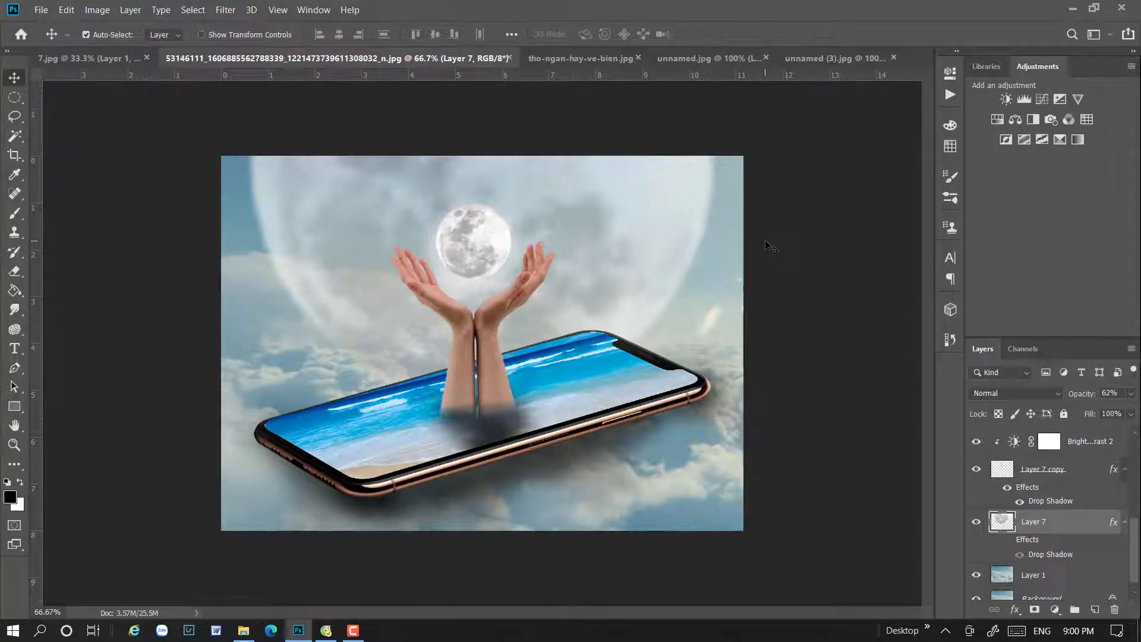
# - Add a Brightness/Contrast adjustment to Layer 2 with brightness -58
pyautogui.click(699, 405)
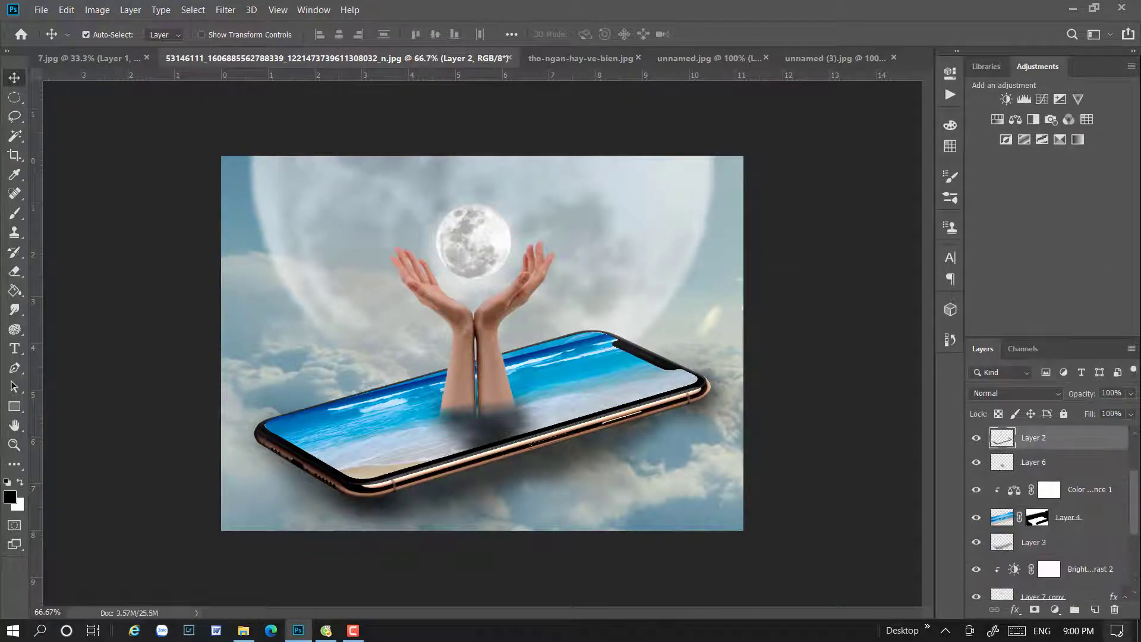
pyautogui.click(1055, 610)
pyautogui.click(1061, 402)
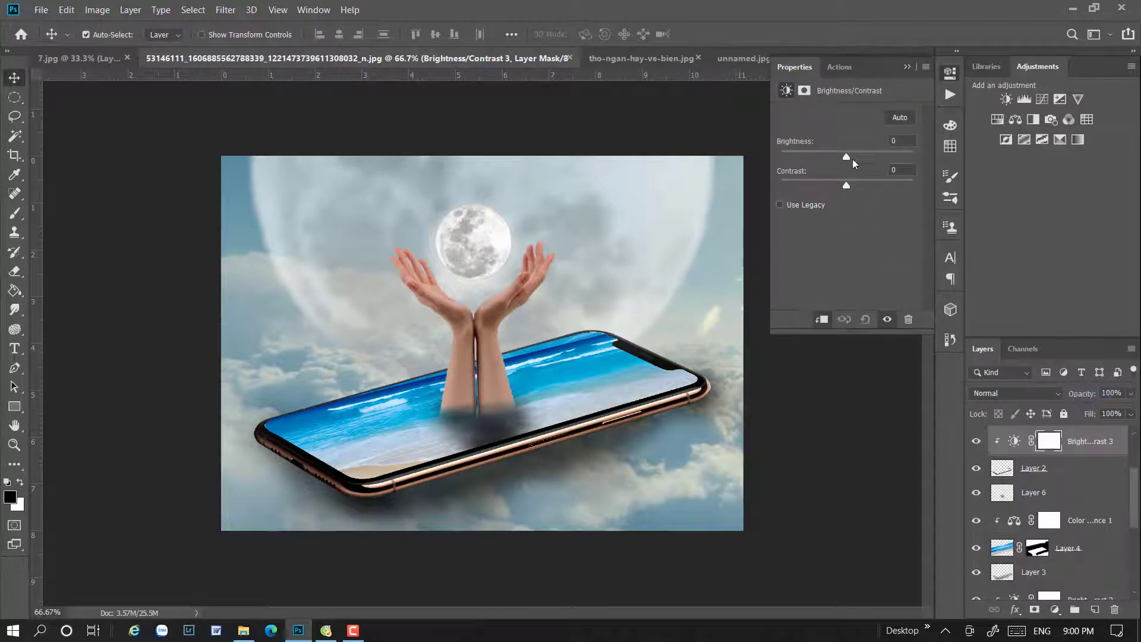
pyautogui.moveTo(852, 159)
pyautogui.mouseDown()
pyautogui.moveTo(822, 158)
pyautogui.moveTo(900, 184)
pyautogui.moveTo(873, 190)
pyautogui.mouseUp()
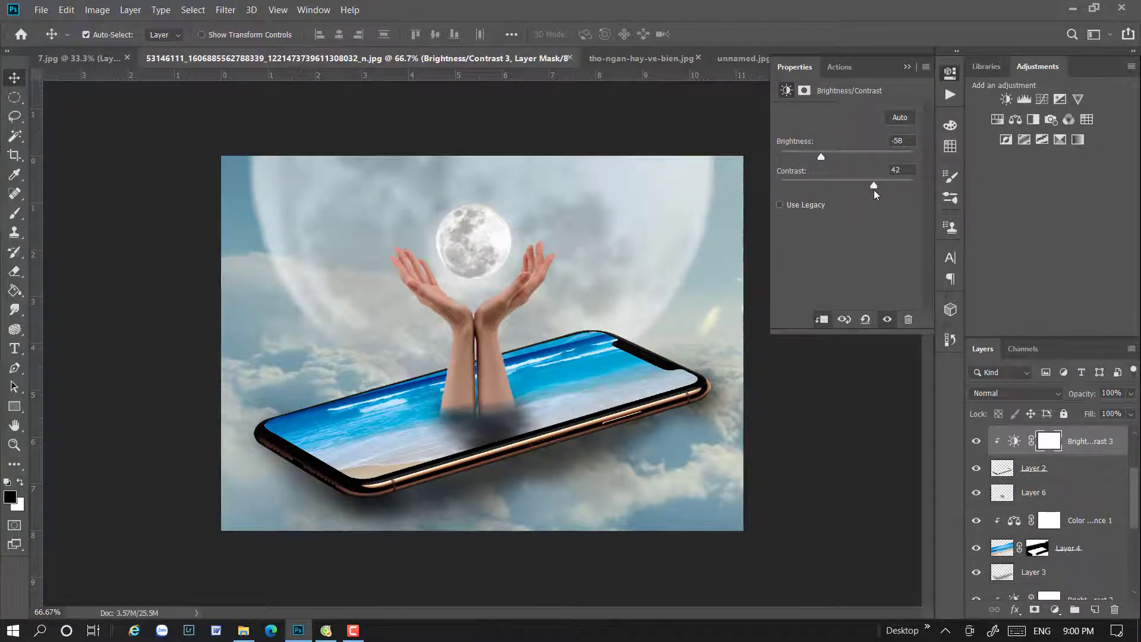
pyautogui.click(950, 73)
# - Add Color Balance to remove the copper midtone tint, plus Hue/Saturation with lightness -10
pyautogui.click(1055, 610)
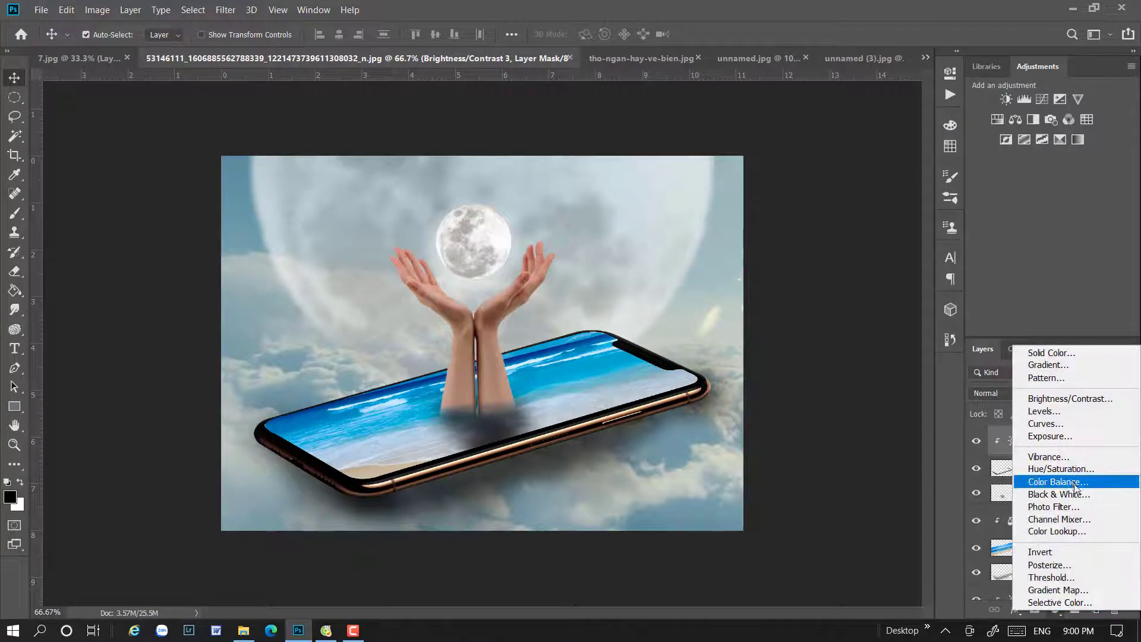
pyautogui.click(1058, 481)
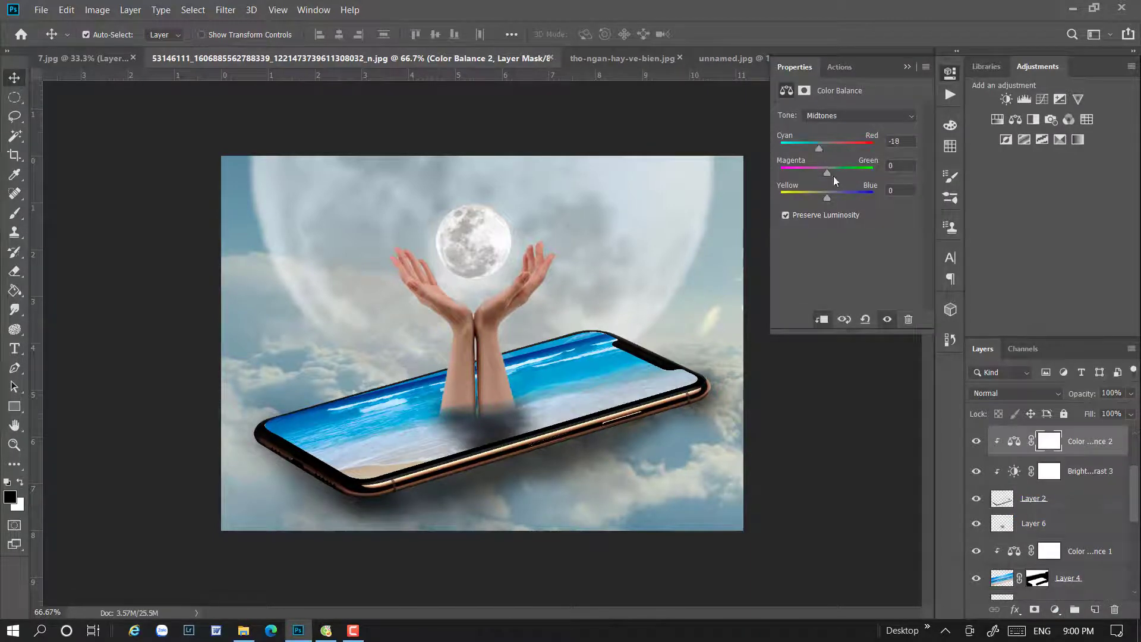
pyautogui.moveTo(826, 173); pyautogui.dragTo(834, 173)
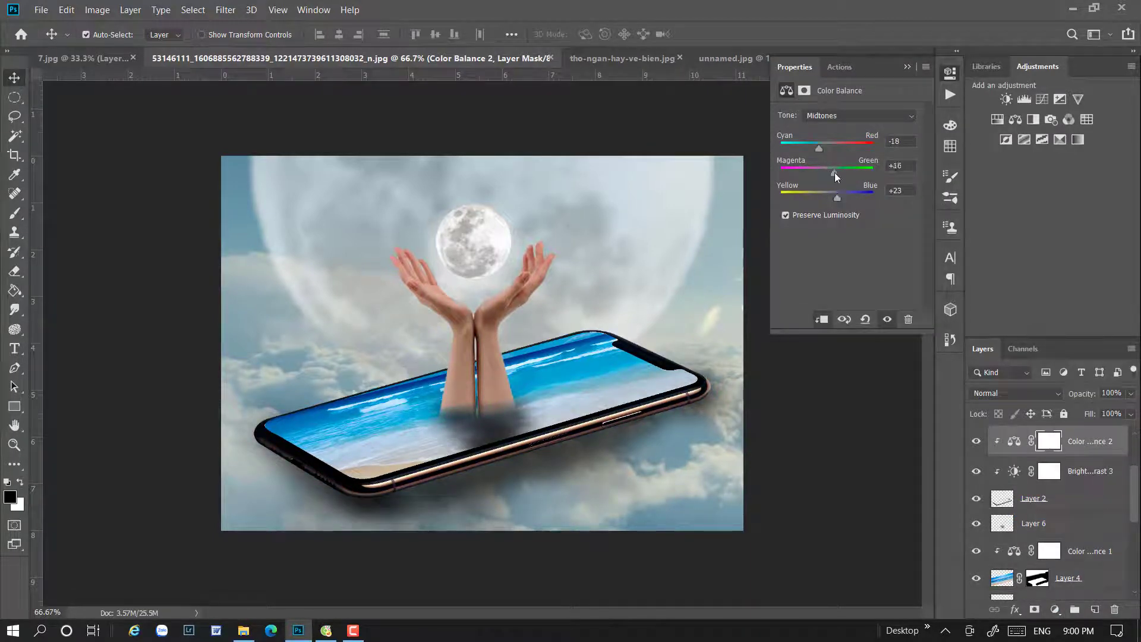
pyautogui.click(949, 73)
pyautogui.click(1056, 609)
pyautogui.click(1071, 472)
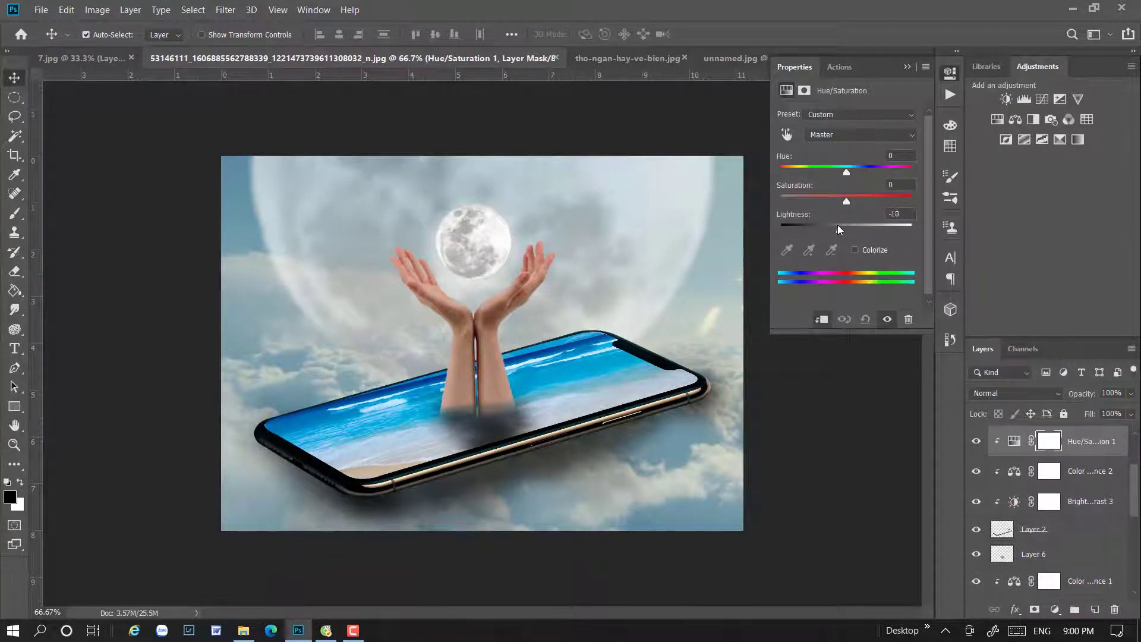
pyautogui.click(950, 73)
# - Add a Vibrance adjustment lowered to -43 vibrance, -39 saturation
pyautogui.click(1055, 609)
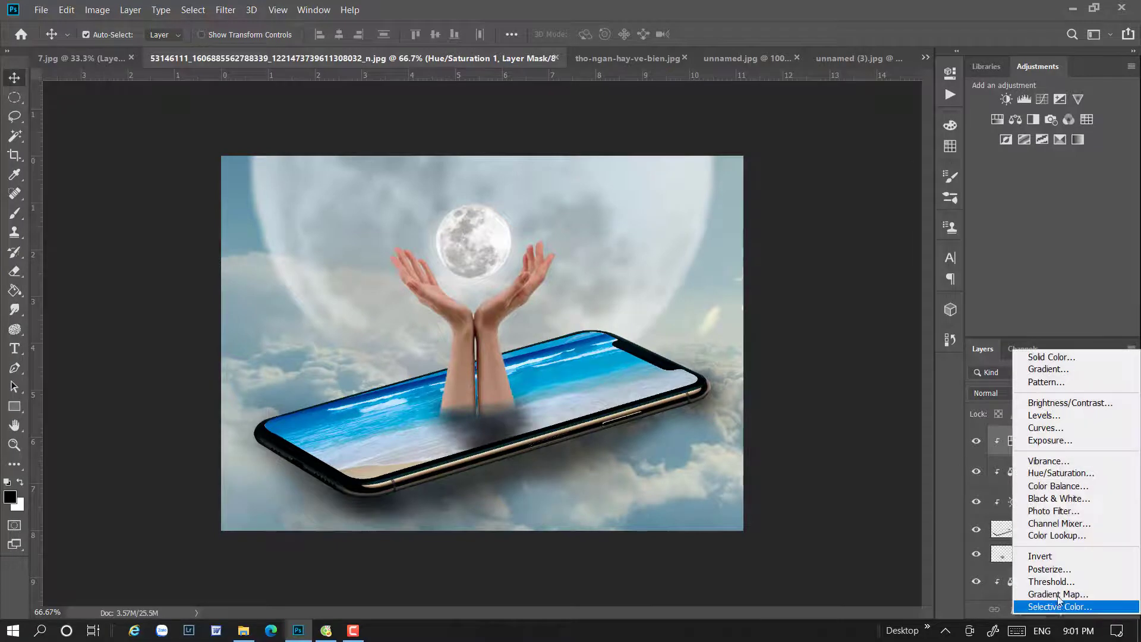
pyautogui.click(1063, 459)
pyautogui.moveTo(843, 128)
pyautogui.mouseDown()
pyautogui.moveTo(818, 131)
pyautogui.moveTo(845, 159)
pyautogui.mouseUp()
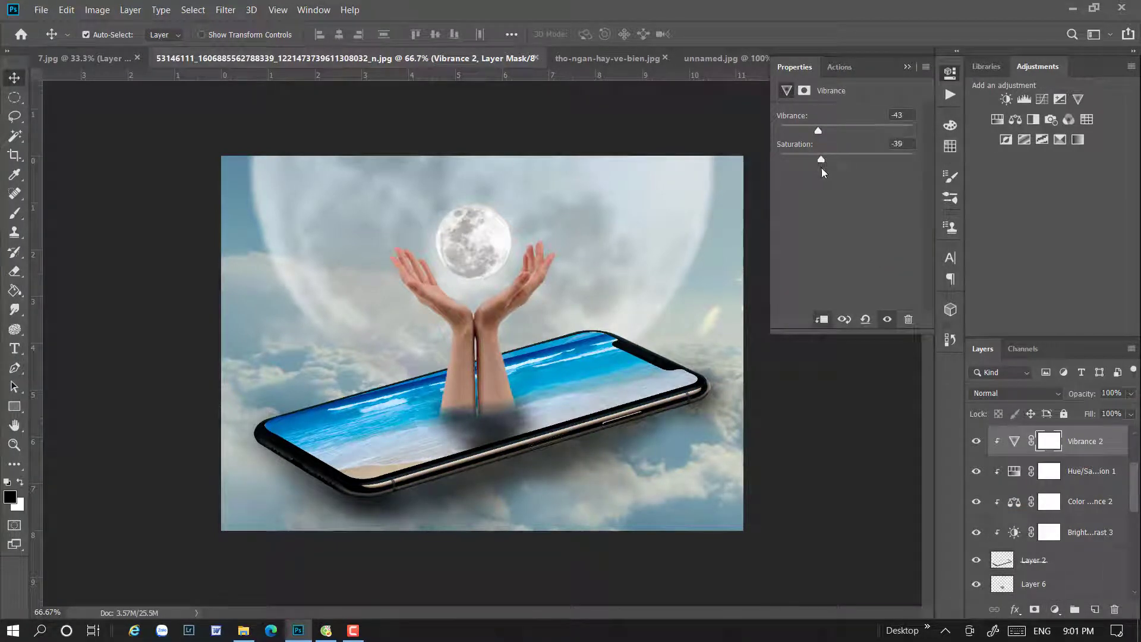
pyautogui.click(950, 74)
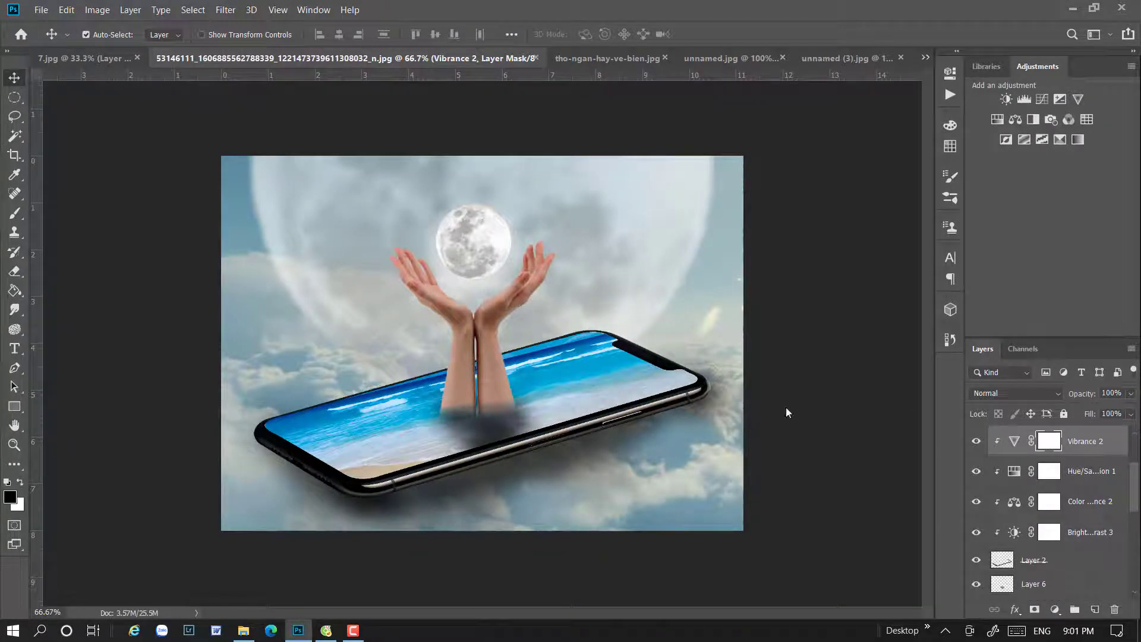
# - Add a new empty layer and set the foreground colour to orange ff6b22
pyautogui.click(1094, 610)
pyautogui.click(10, 497)
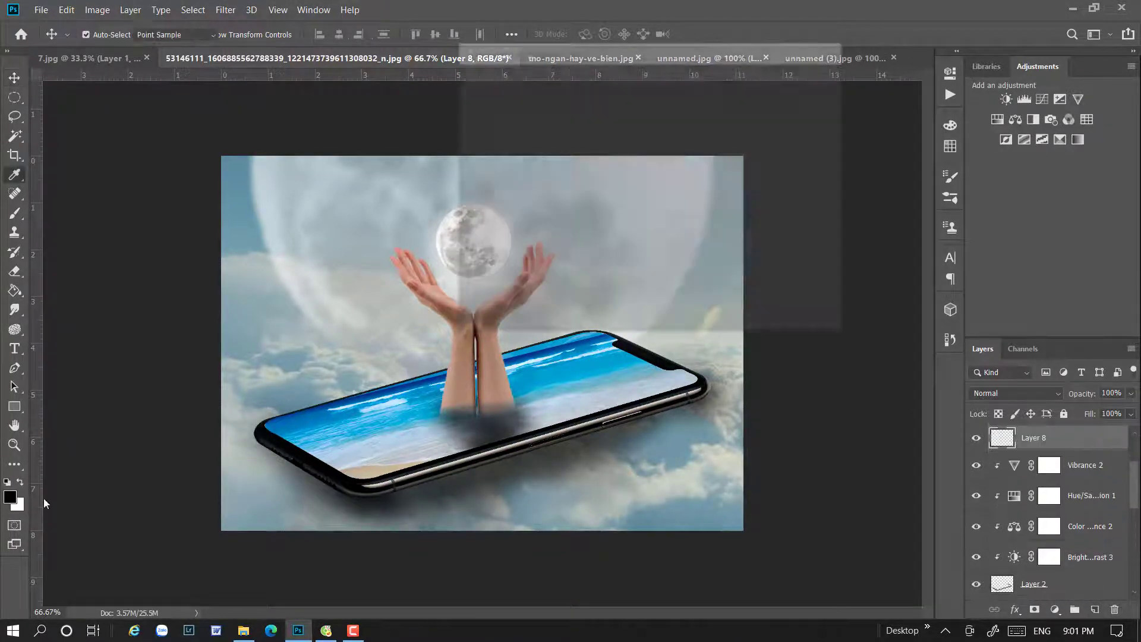
pyautogui.moveTo(683, 61); pyautogui.dragTo(884, 53)
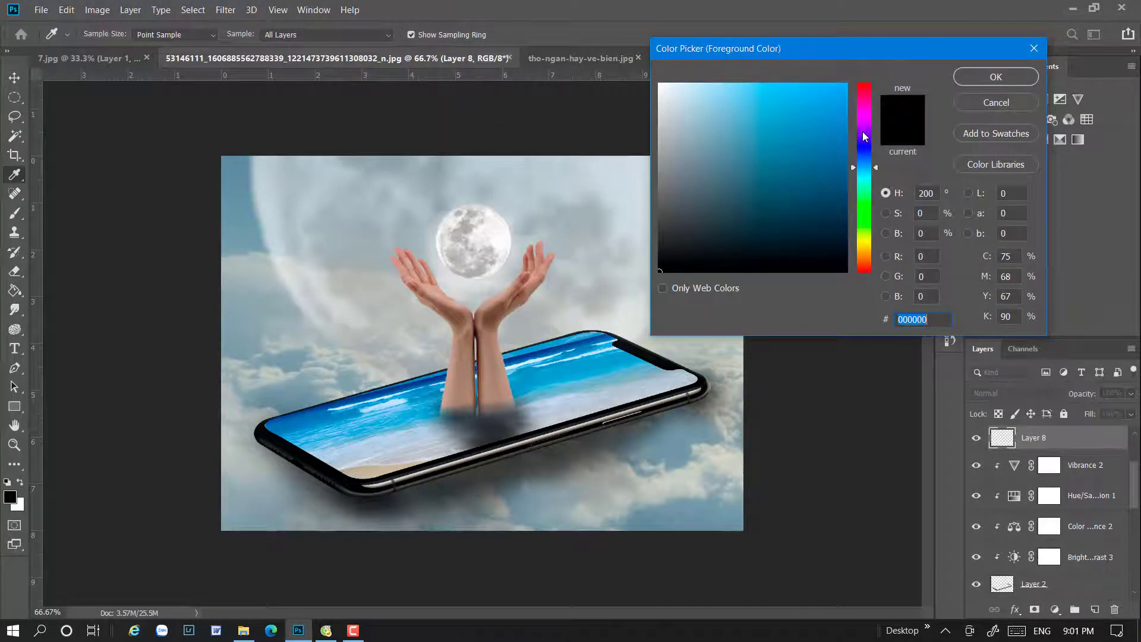
pyautogui.moveTo(869, 157); pyautogui.dragTo(868, 266)
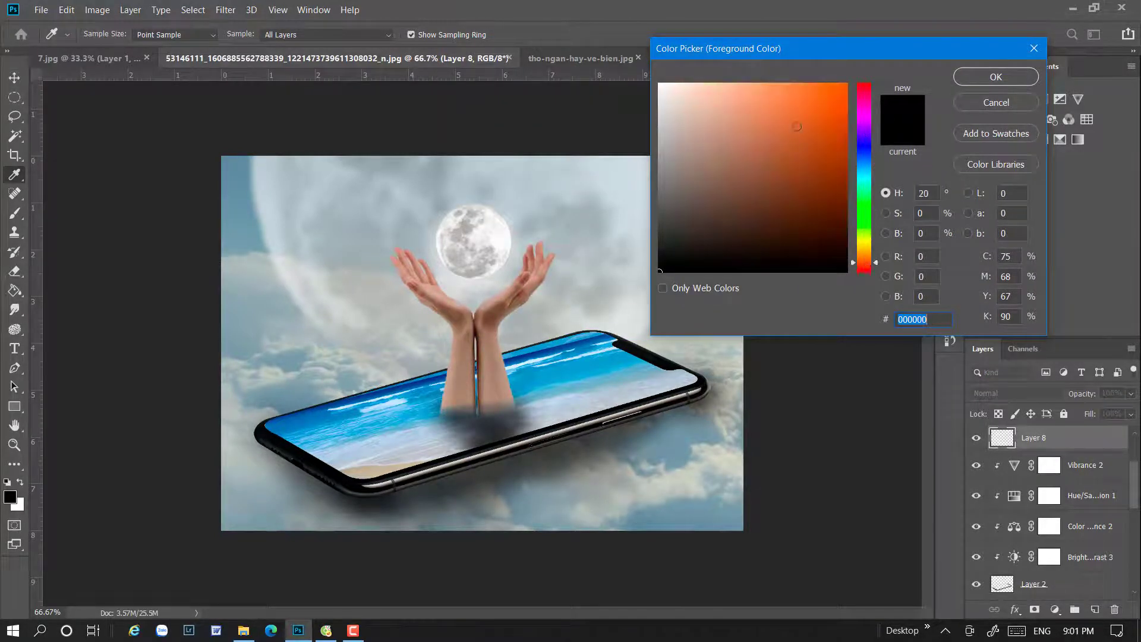
pyautogui.moveTo(796, 127); pyautogui.dragTo(822, 83)
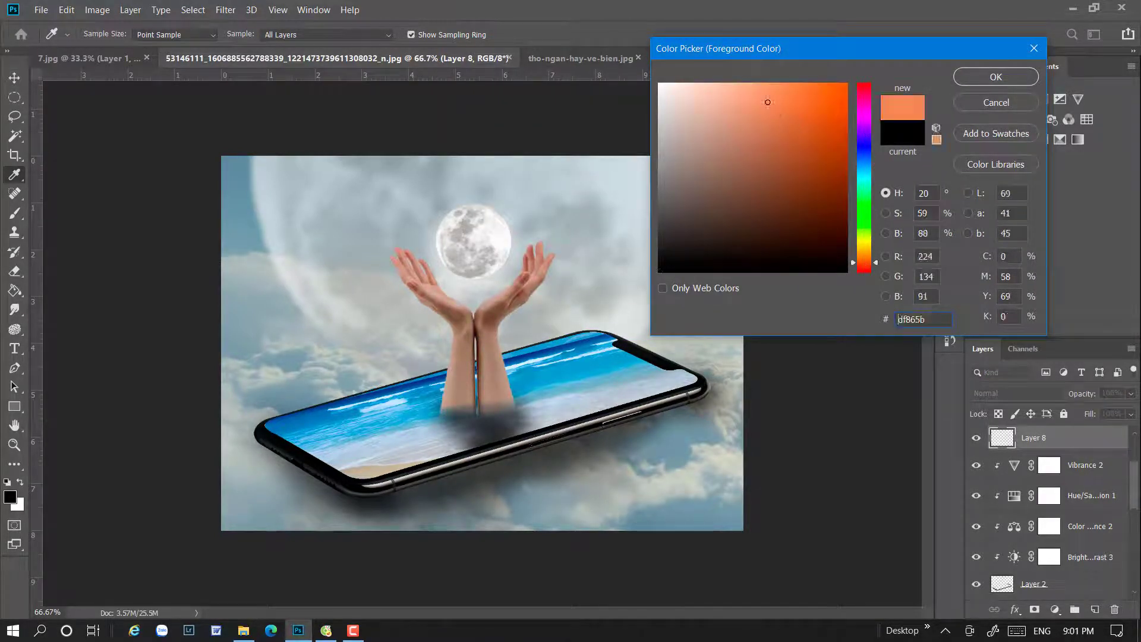
pyautogui.click(968, 78)
# - Fill Layer 8 with the orange and move it to the top of the layer stack
pyautogui.click(1016, 392)
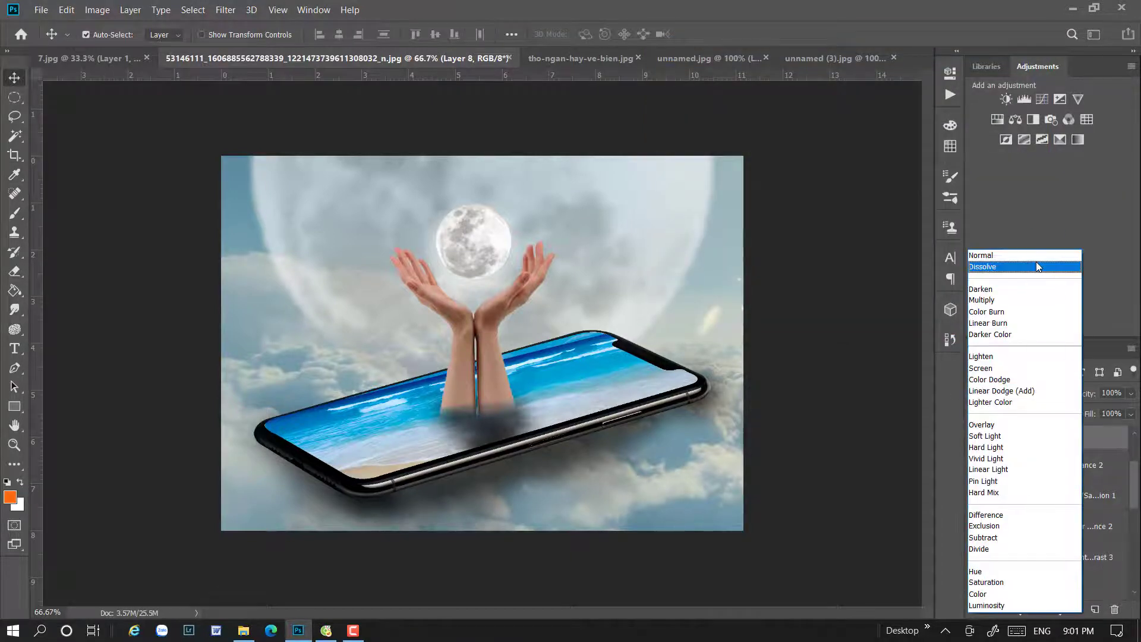
pyautogui.press('Escape')
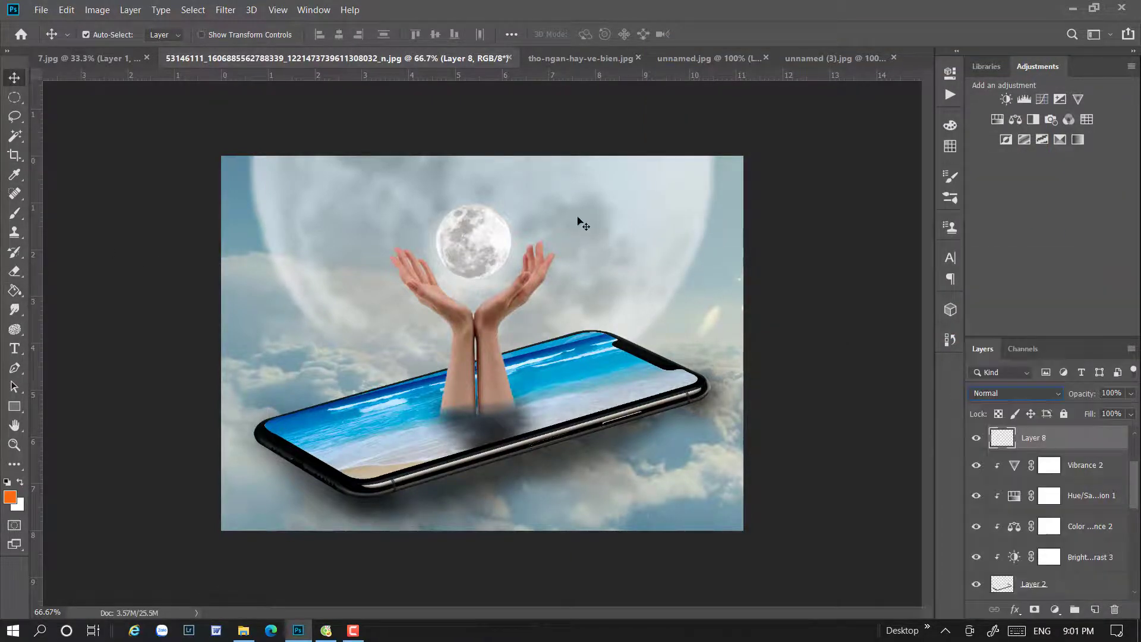
pyautogui.click(15, 291)
pyautogui.click(342, 280)
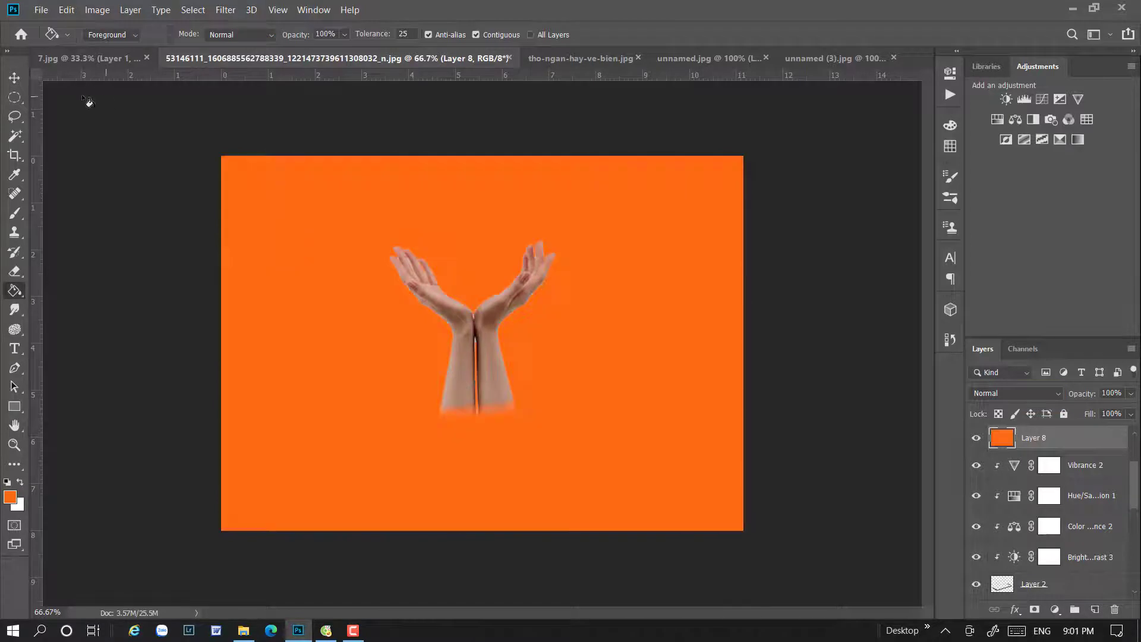
pyautogui.click(15, 78)
pyautogui.scroll(3, 1070, 505)
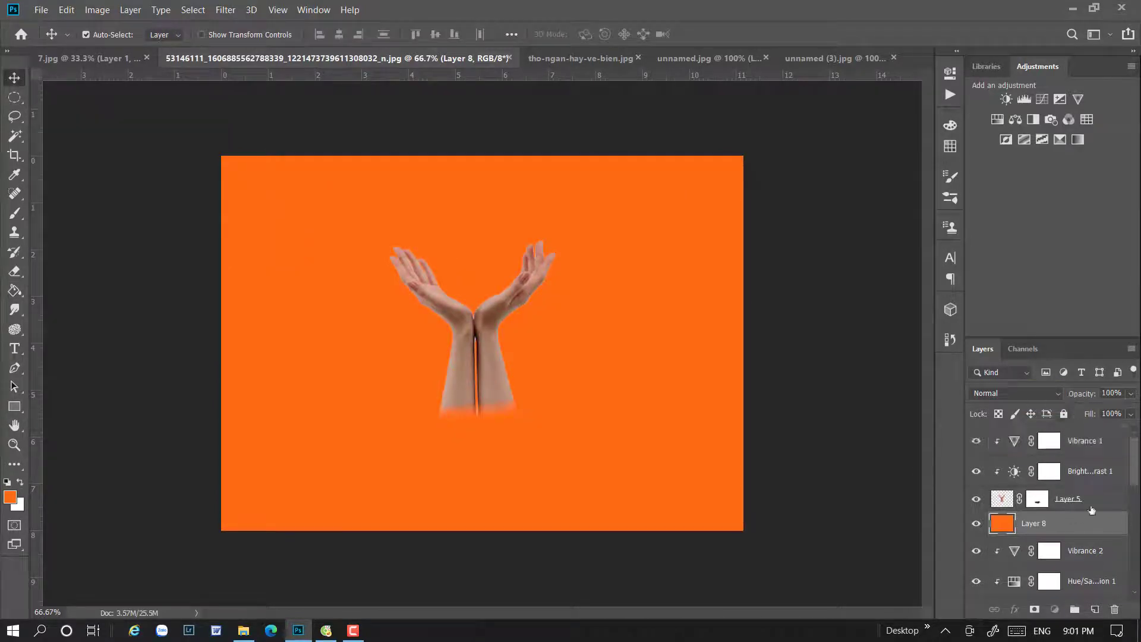
pyautogui.moveTo(1091, 510); pyautogui.dragTo(1081, 430)
pyautogui.click(986, 393)
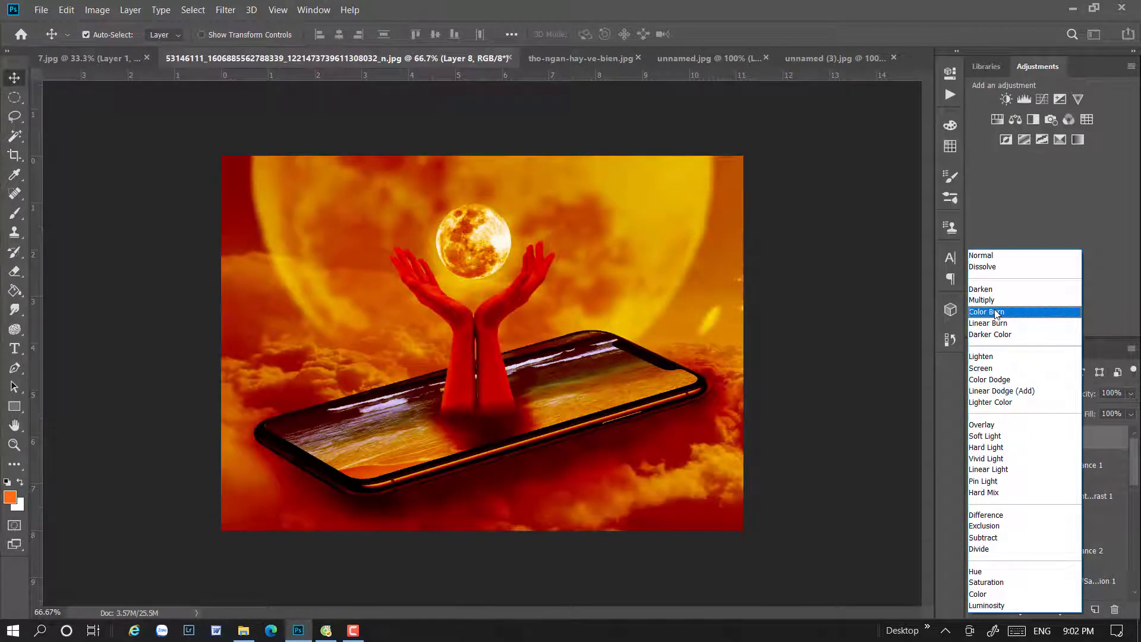
# - Blend Layer 8 as Color Burn and erase orange from the lower phone screen at 161 px
pyautogui.click(996, 312)
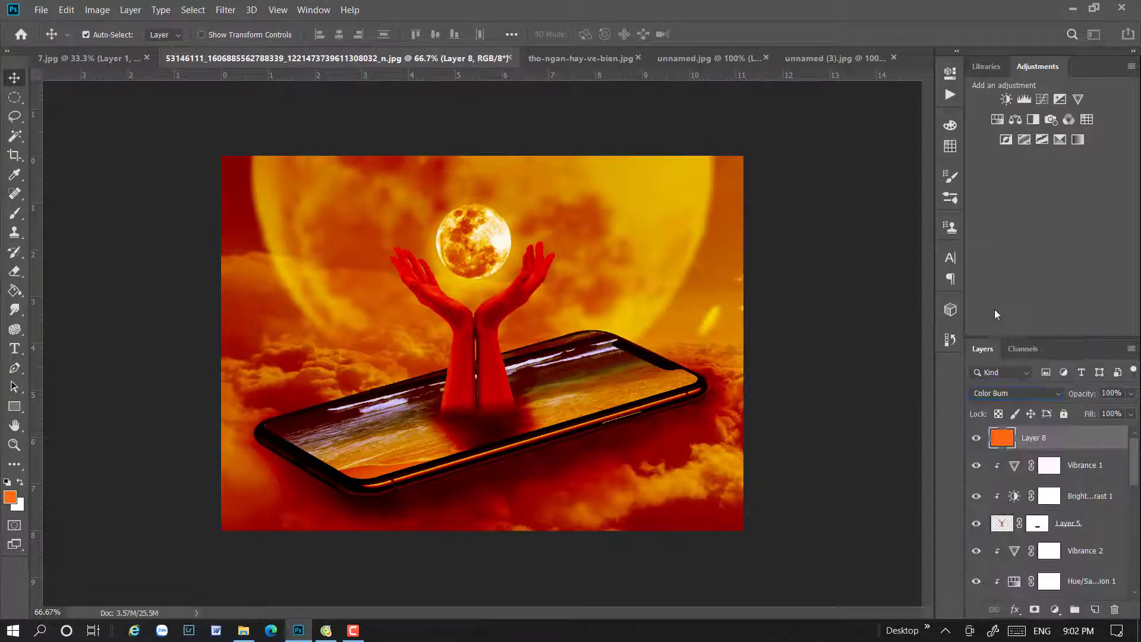
pyautogui.click(14, 271)
pyautogui.rightClick(390, 341)
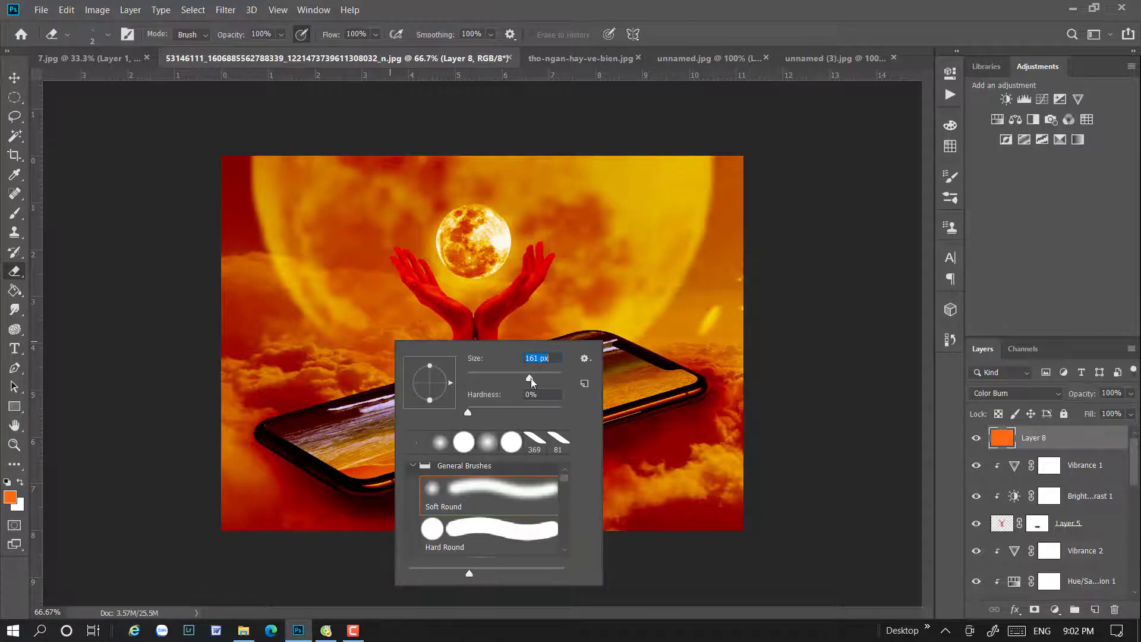
pyautogui.click(330, 381)
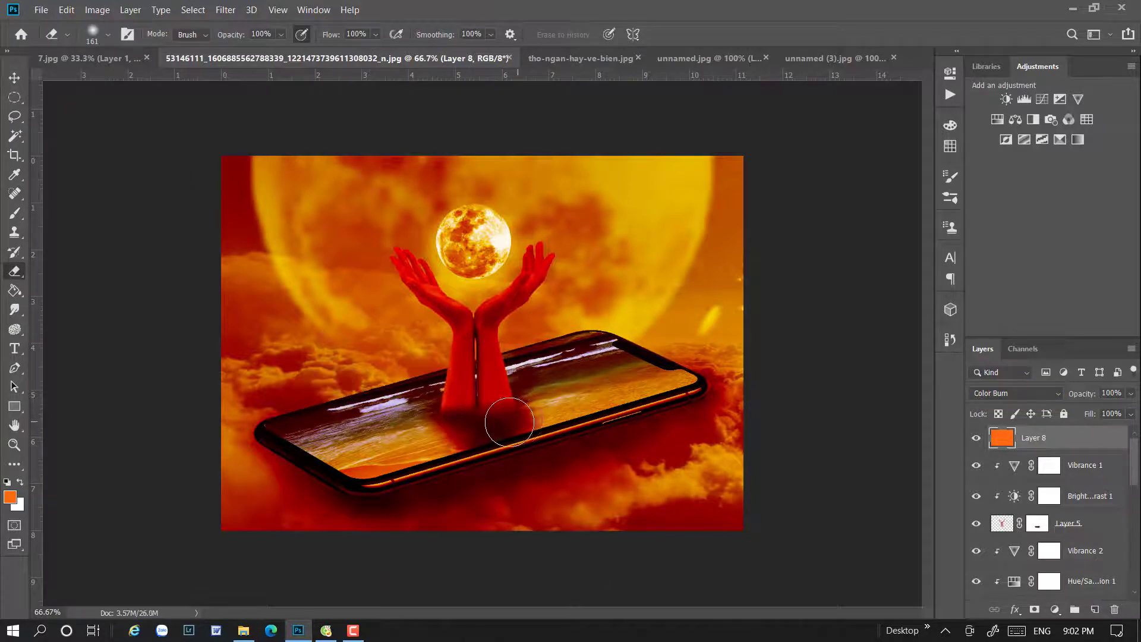
pyautogui.moveTo(496, 395)
pyautogui.mouseDown()
pyautogui.moveTo(523, 393)
pyautogui.moveTo(377, 462)
pyautogui.moveTo(437, 428)
pyautogui.mouseUp()
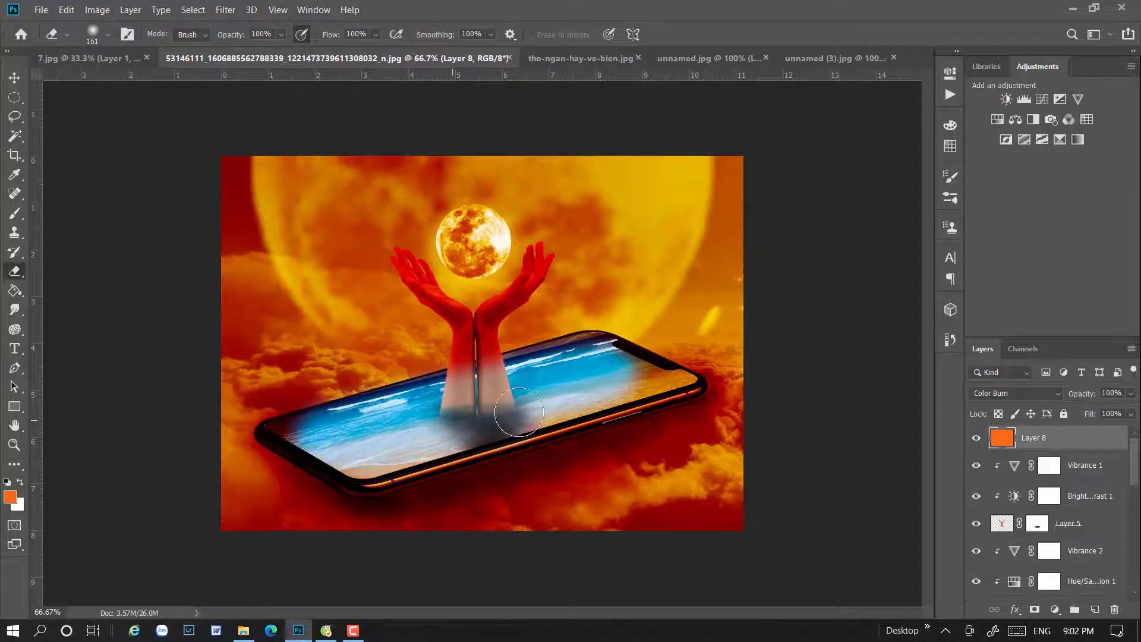
# - Erase the overlay from the upper phone screen at 108 px and the bottom-right clouds at 338 px
pyautogui.rightClick(662, 392)
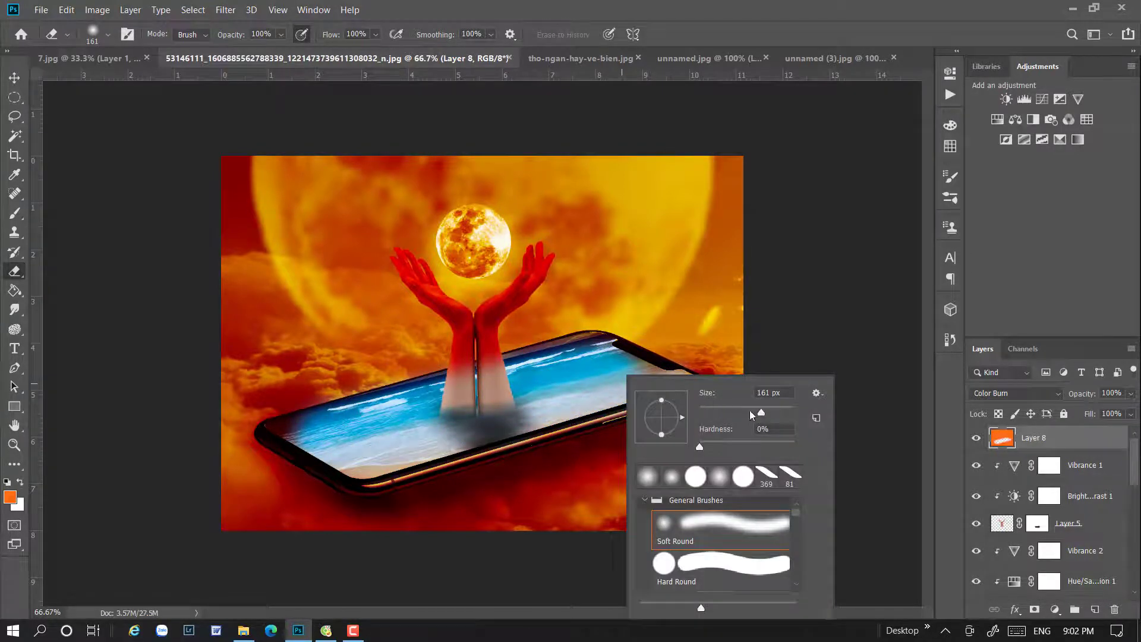
pyautogui.moveTo(751, 414); pyautogui.dragTo(745, 414)
pyautogui.press('Return')
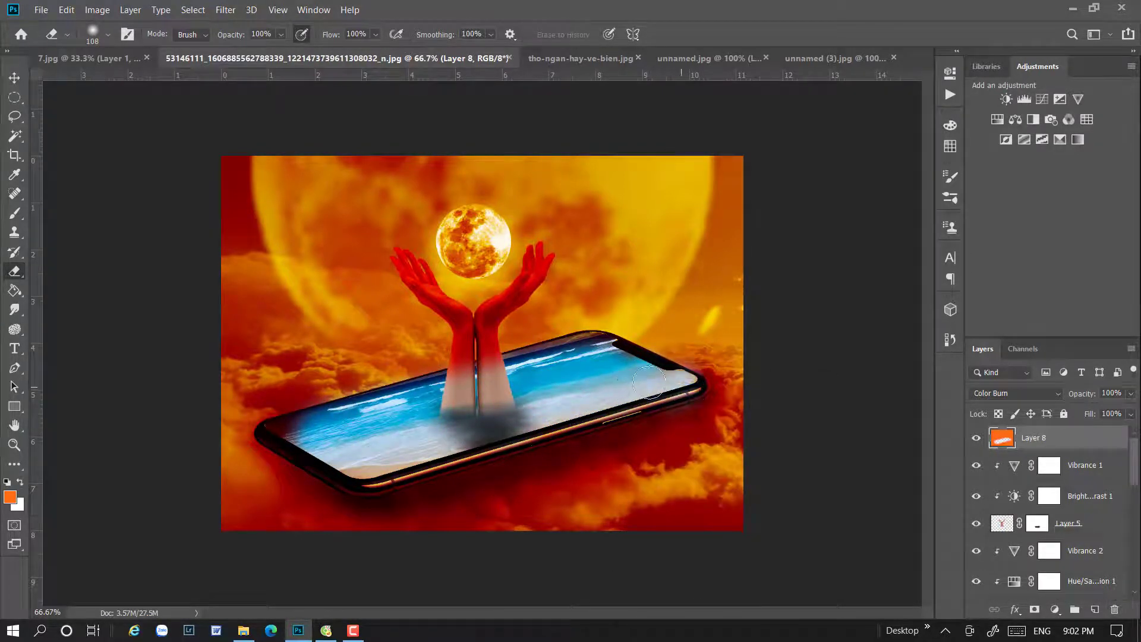
pyautogui.moveTo(648, 381)
pyautogui.mouseDown()
pyautogui.moveTo(510, 371)
pyautogui.moveTo(285, 434)
pyautogui.mouseUp()
pyautogui.rightClick(473, 442)
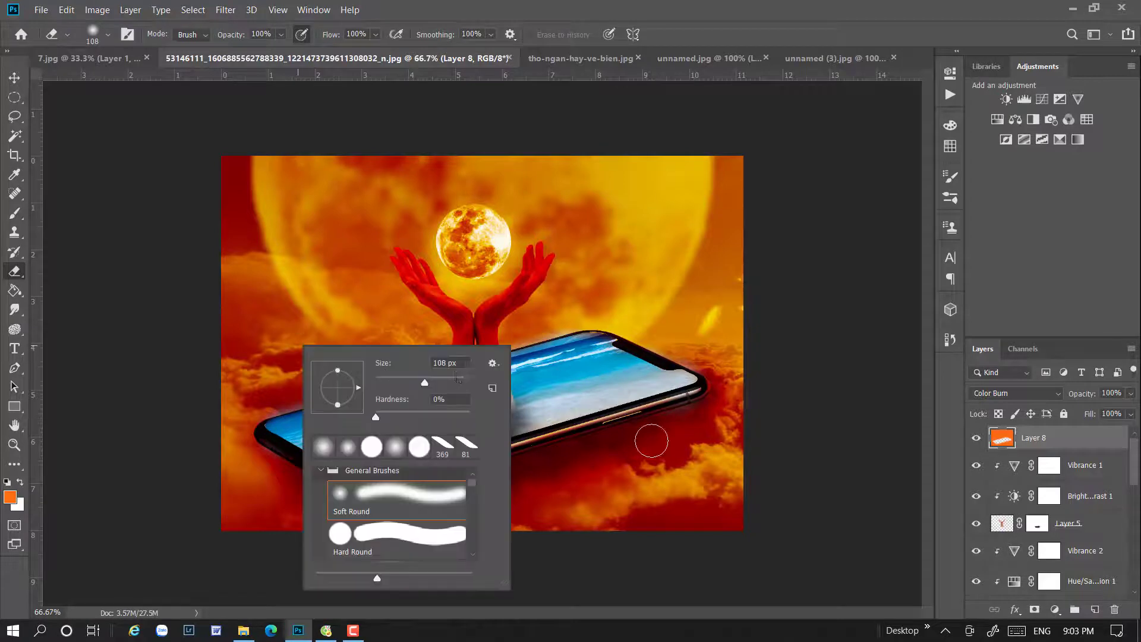
pyautogui.write('338')
pyautogui.press('Return')
pyautogui.moveTo(369, 547)
pyautogui.mouseDown()
pyautogui.moveTo(785, 547)
pyautogui.moveTo(36, 529)
pyautogui.mouseUp()
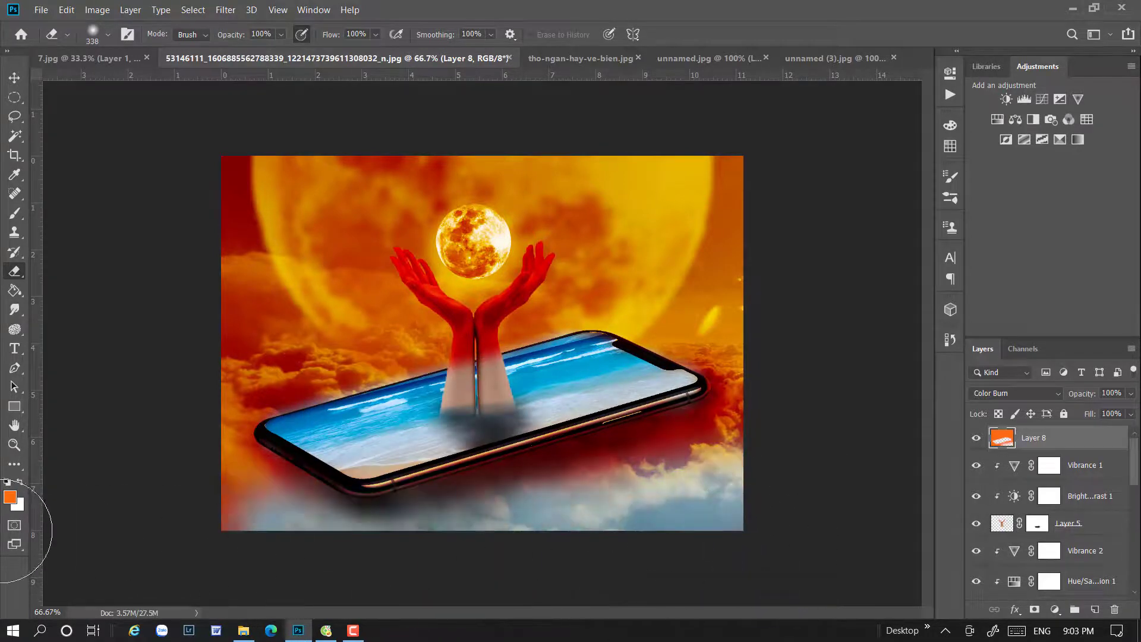
# - Lightly erase the overlay beneath and around the phone at 59% and 27% eraser opacity
pyautogui.press('5')
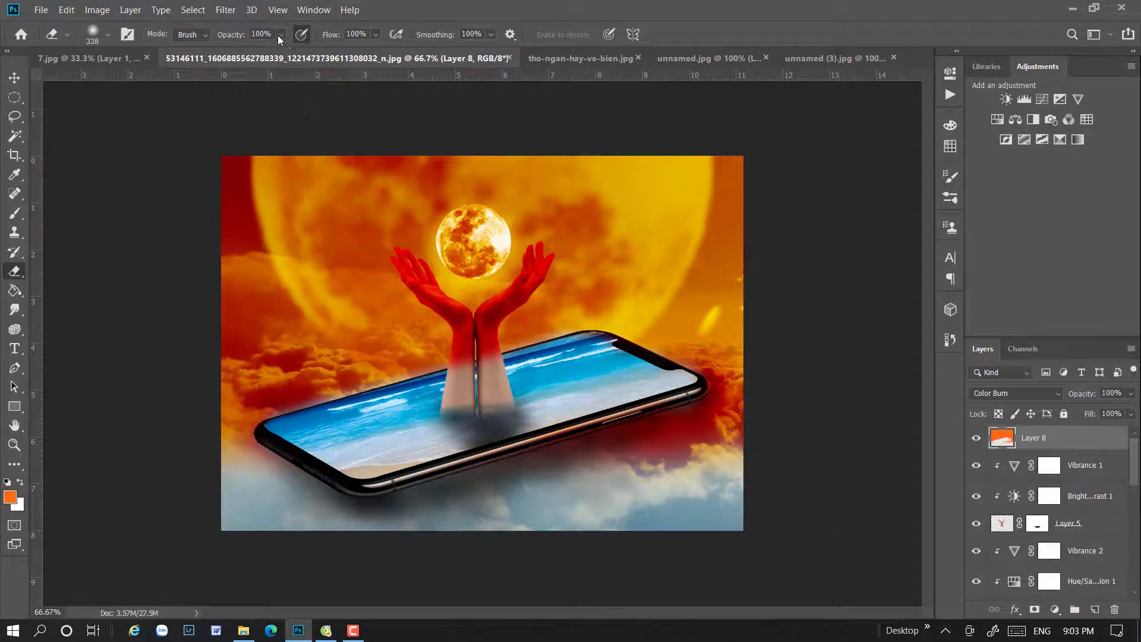
pyautogui.press('9')
pyautogui.moveTo(846, 423); pyautogui.dragTo(115, 497)
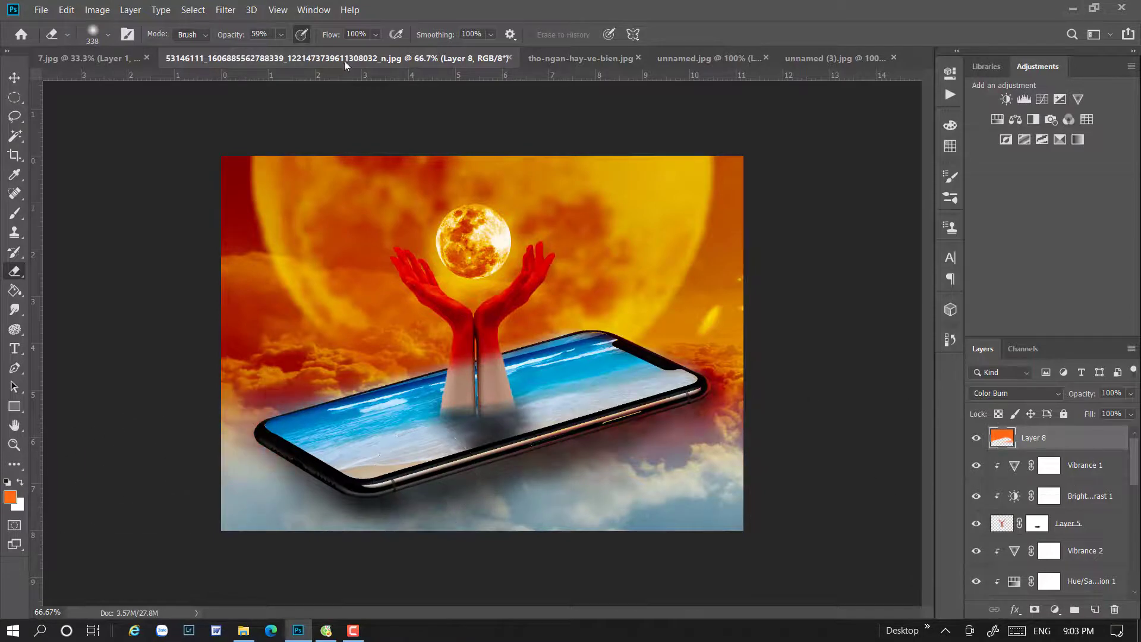
pyautogui.press('2')
pyautogui.press('7')
pyautogui.moveTo(764, 382)
pyautogui.mouseDown()
pyautogui.moveTo(75, 432)
pyautogui.moveTo(804, 387)
pyautogui.moveTo(86, 336)
pyautogui.moveTo(837, 341)
pyautogui.mouseUp()
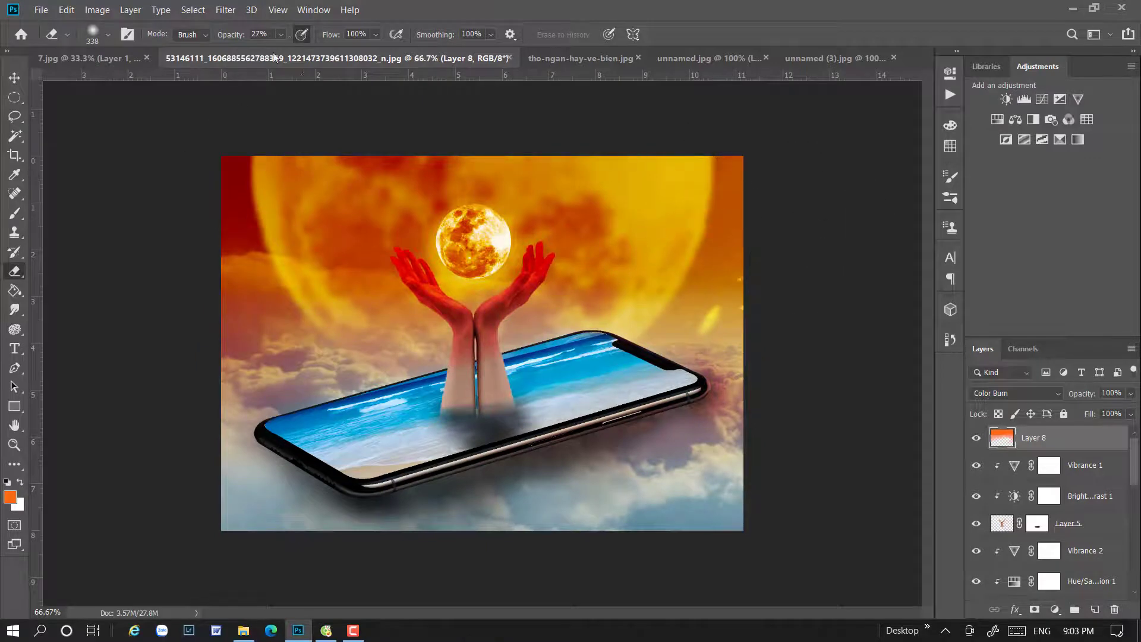
pyautogui.moveTo(279, 46); pyautogui.dragTo(270, 48)
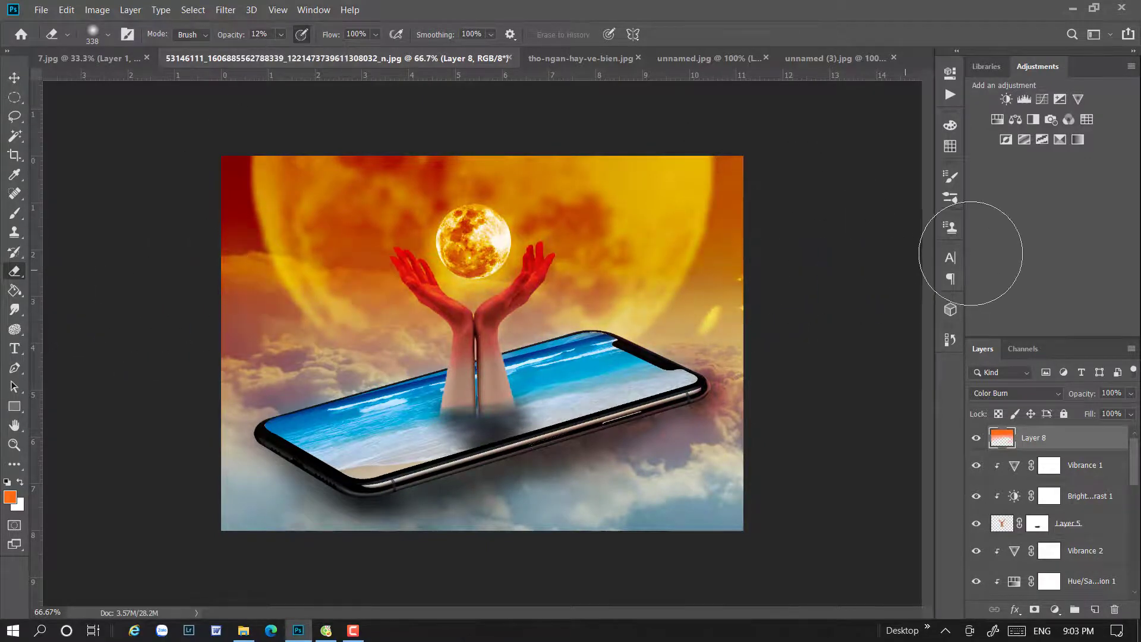
# - Lighten the red tint on the left hand with a smaller, low-opacity eraser
pyautogui.rightClick(490, 380)
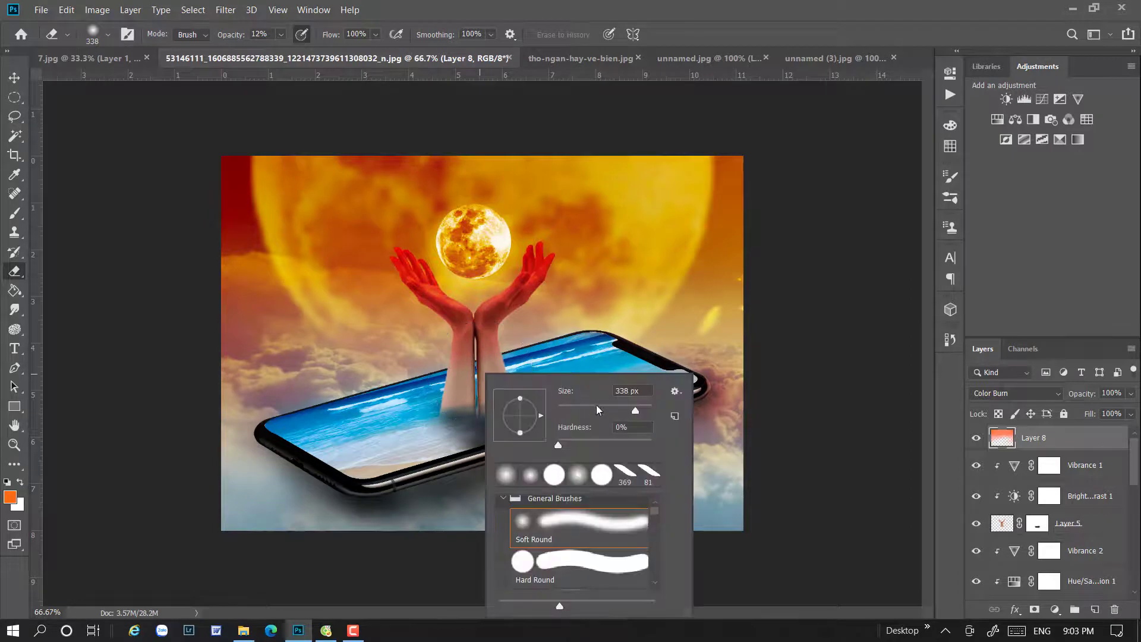
pyautogui.moveTo(280, 35); pyautogui.dragTo(297, 47)
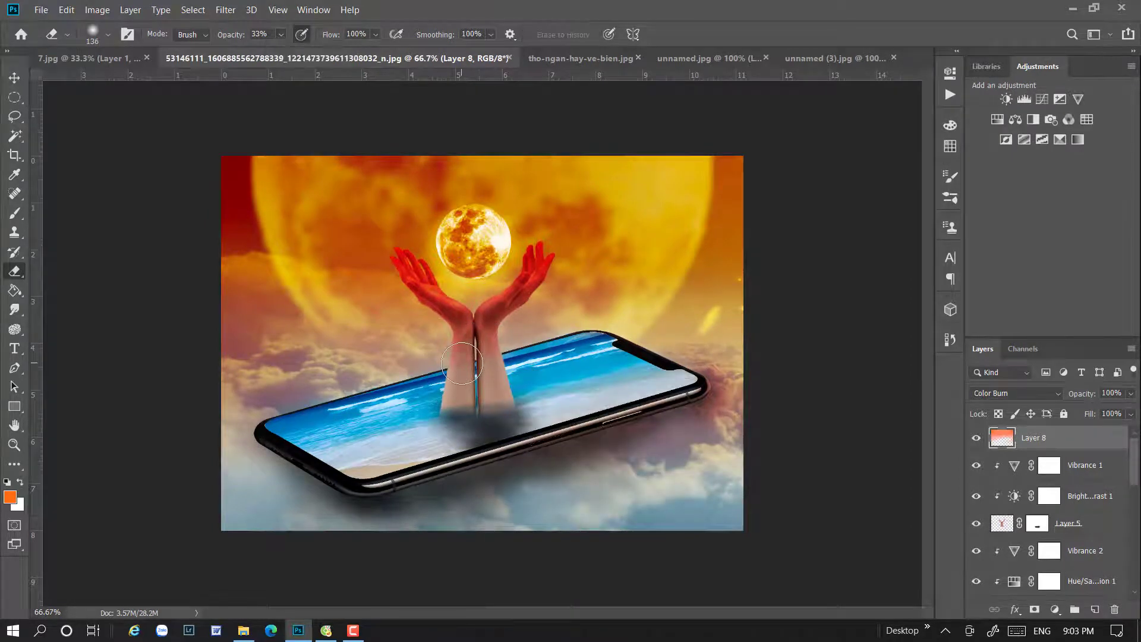
pyautogui.rightClick(603, 309)
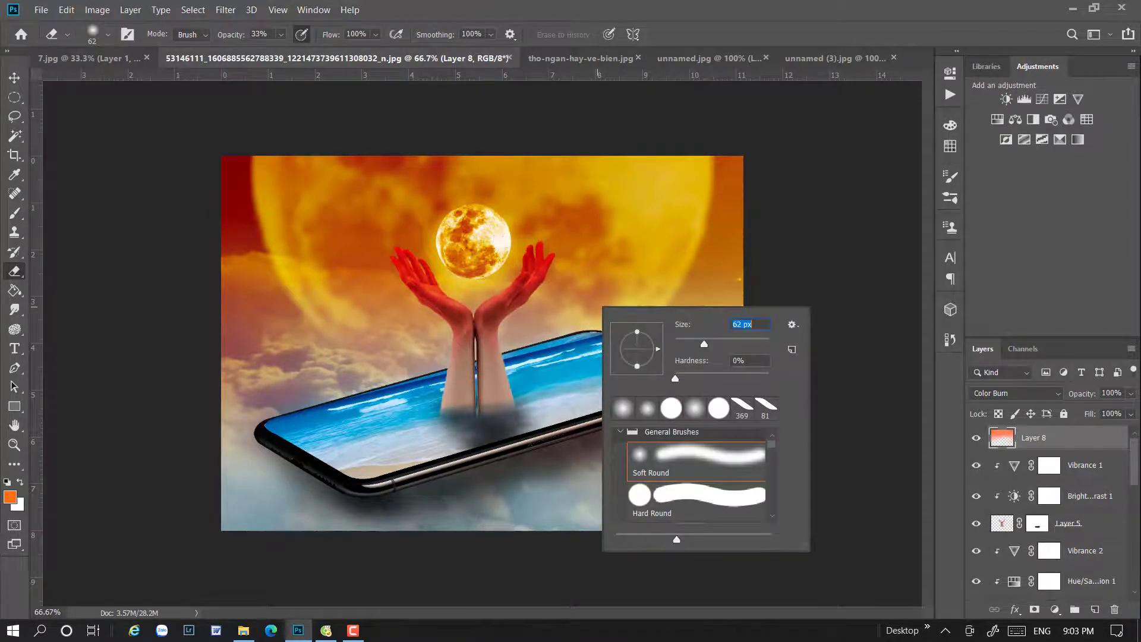
pyautogui.moveTo(282, 38); pyautogui.dragTo(270, 48)
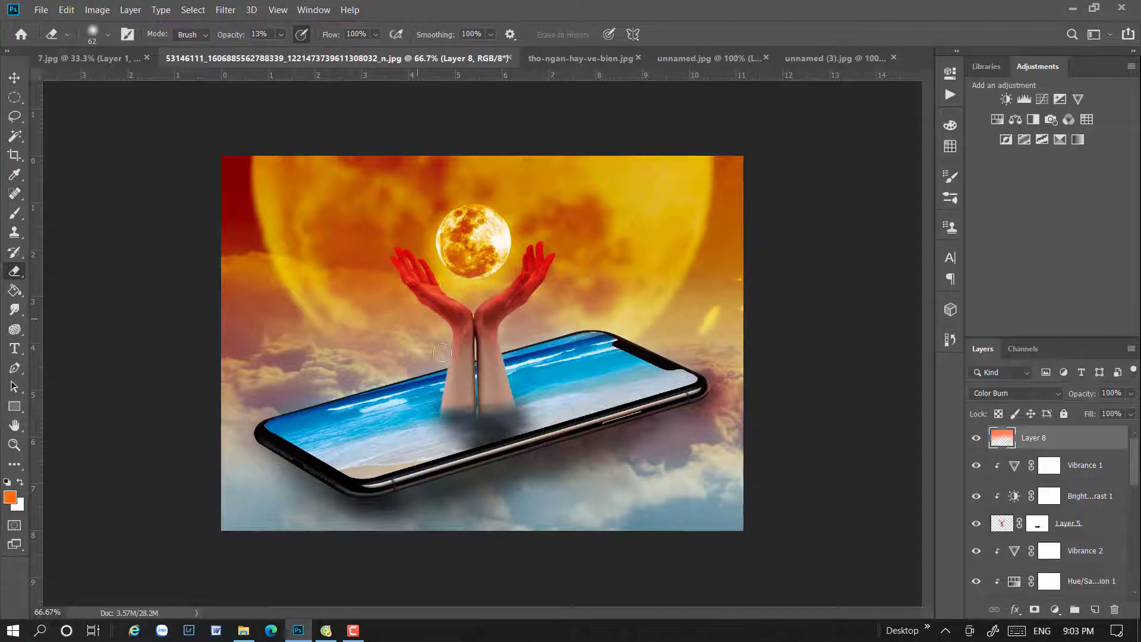
pyautogui.click(282, 35)
pyautogui.moveTo(398, 242); pyautogui.dragTo(463, 327)
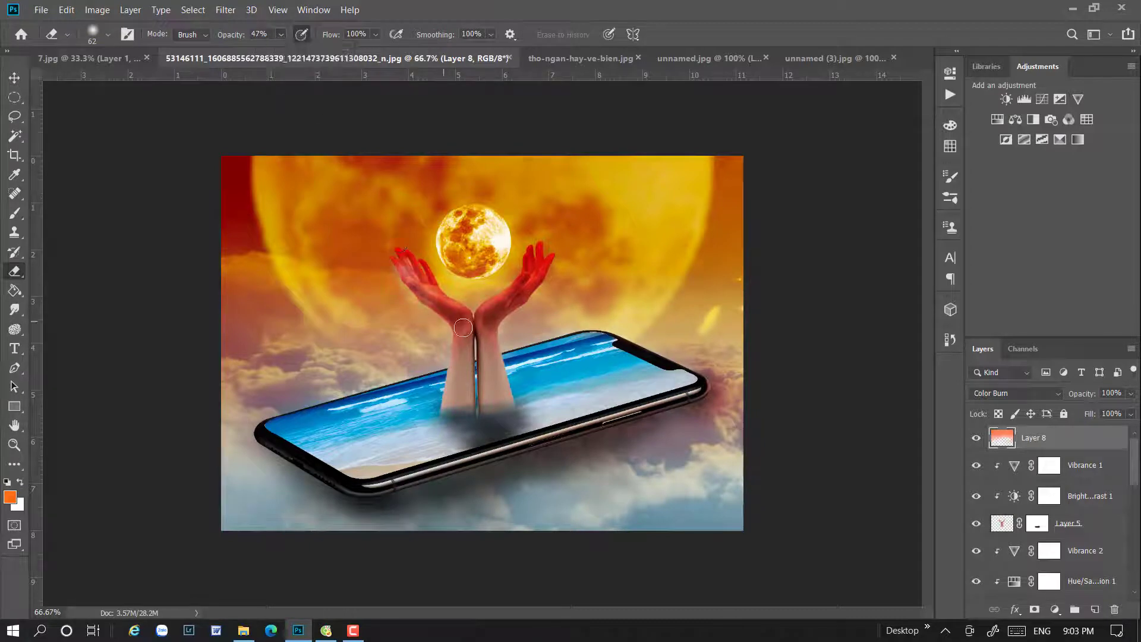
# - Soften the overlay in the sky around the moon with a 202 px eraser at 25% opacity
pyautogui.rightClick(538, 274)
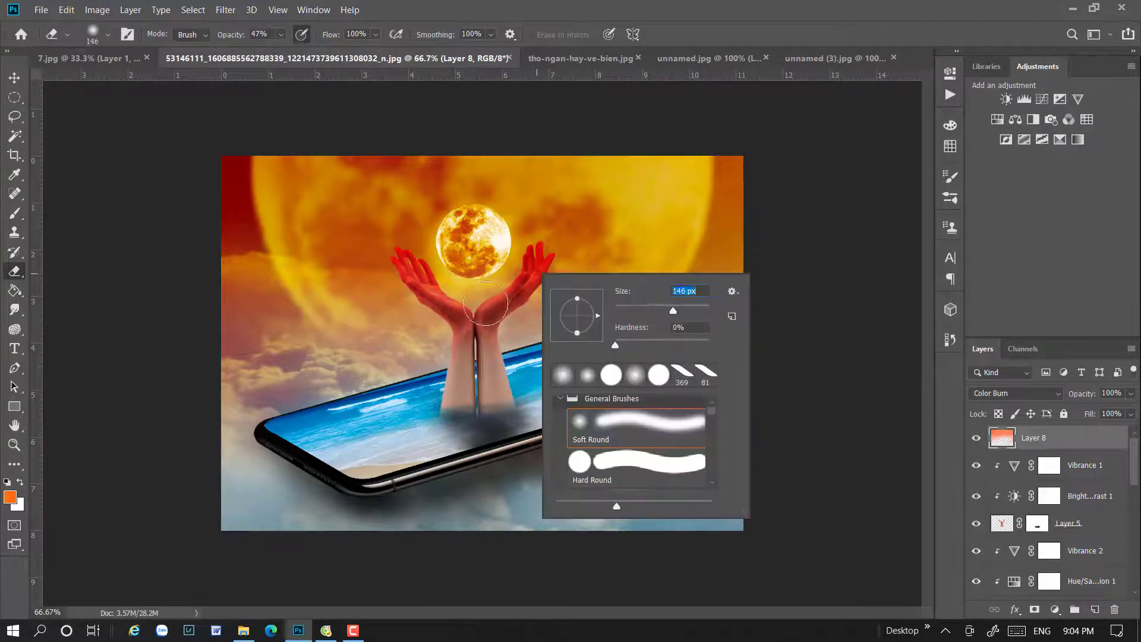
pyautogui.press('Return')
pyautogui.moveTo(289, 51); pyautogui.dragTo(278, 52)
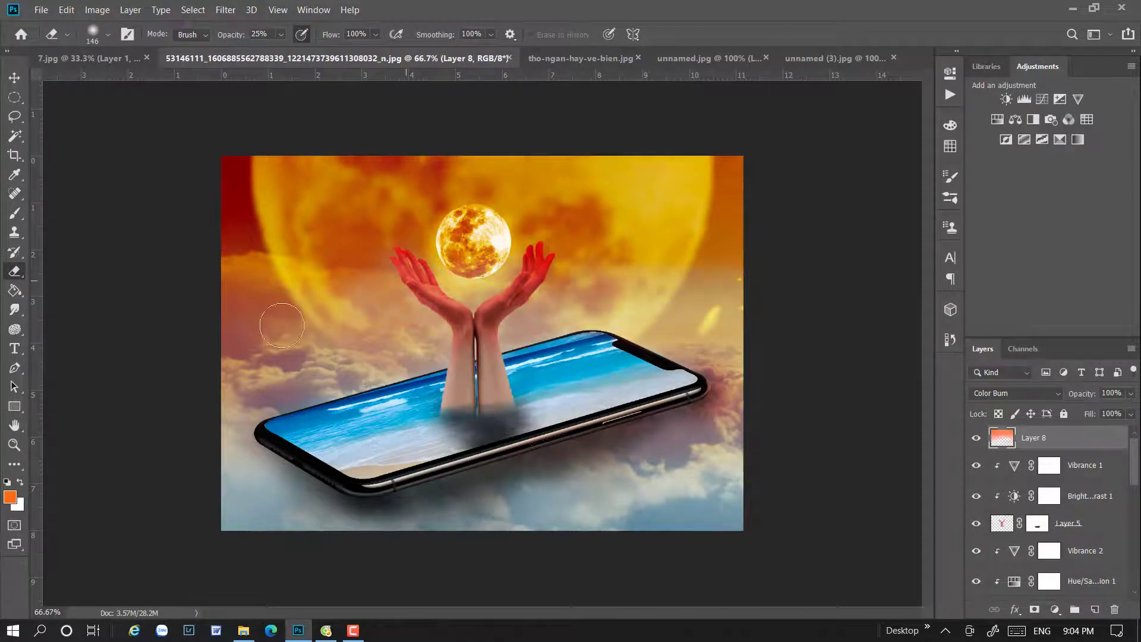
pyautogui.rightClick(672, 294)
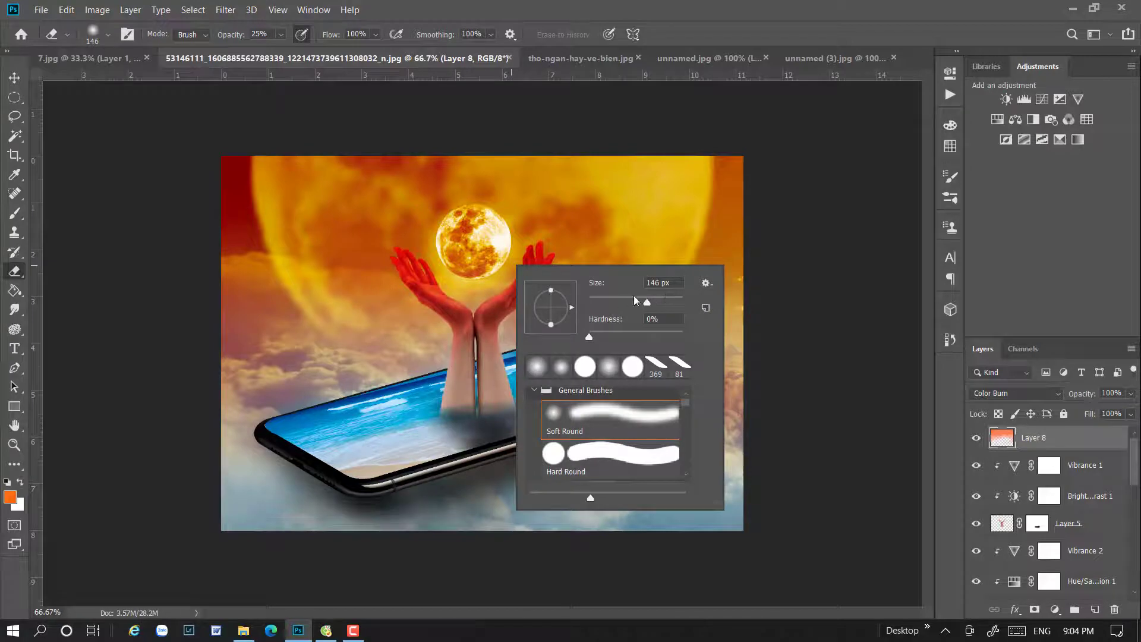
pyautogui.moveTo(646, 302); pyautogui.dragTo(663, 302)
pyautogui.press('Return')
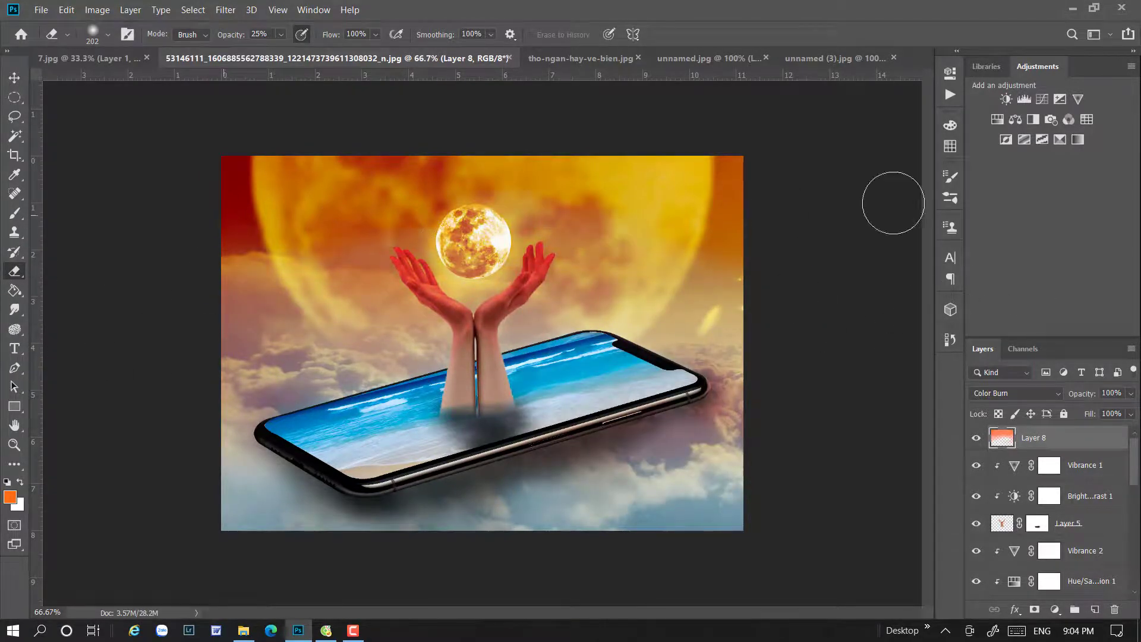
pyautogui.moveTo(893, 203); pyautogui.dragTo(166, 175)
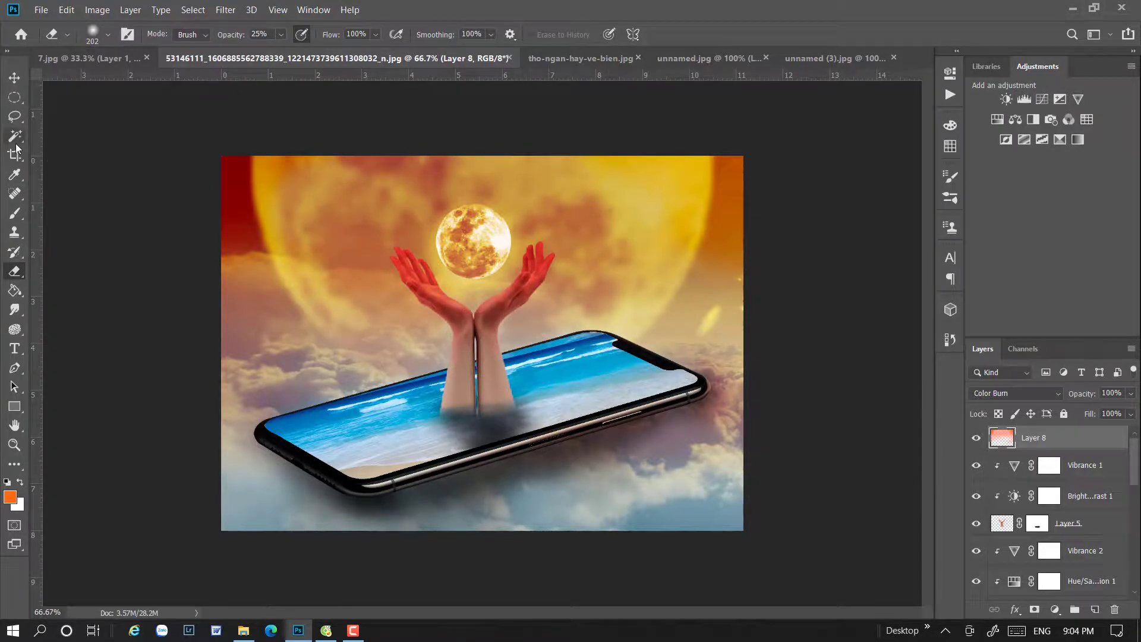
pyautogui.click(14, 77)
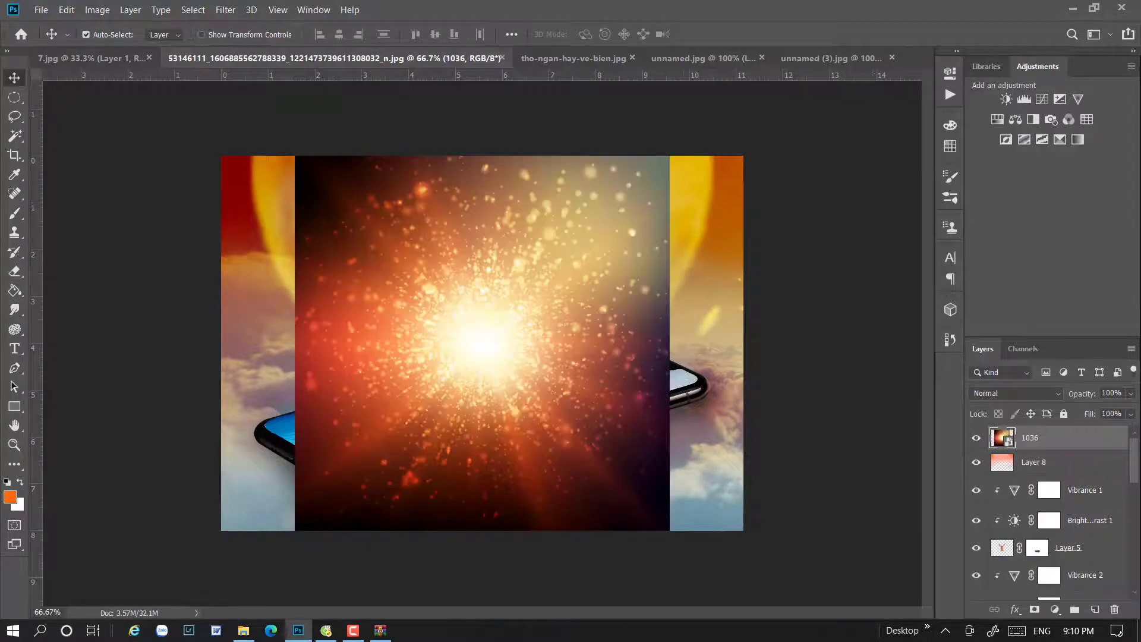
# - Blend the burst layer as Lighten, then enlarge and centre it over the hands and moon
pyautogui.click(1056, 394)
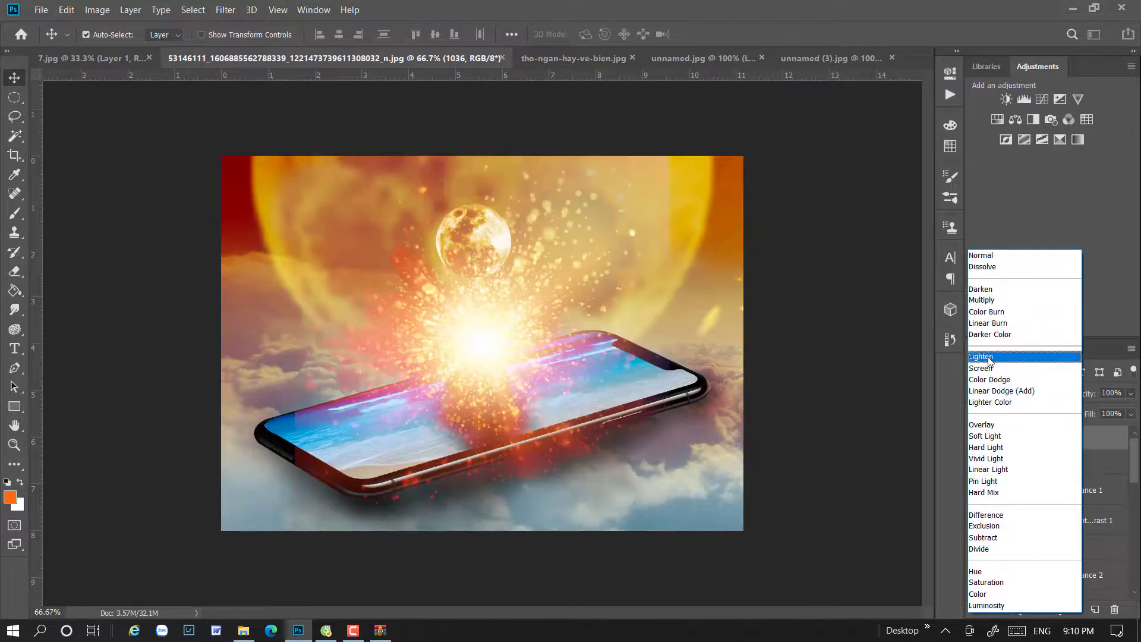
pyautogui.click(998, 356)
pyautogui.moveTo(510, 360); pyautogui.dragTo(505, 256)
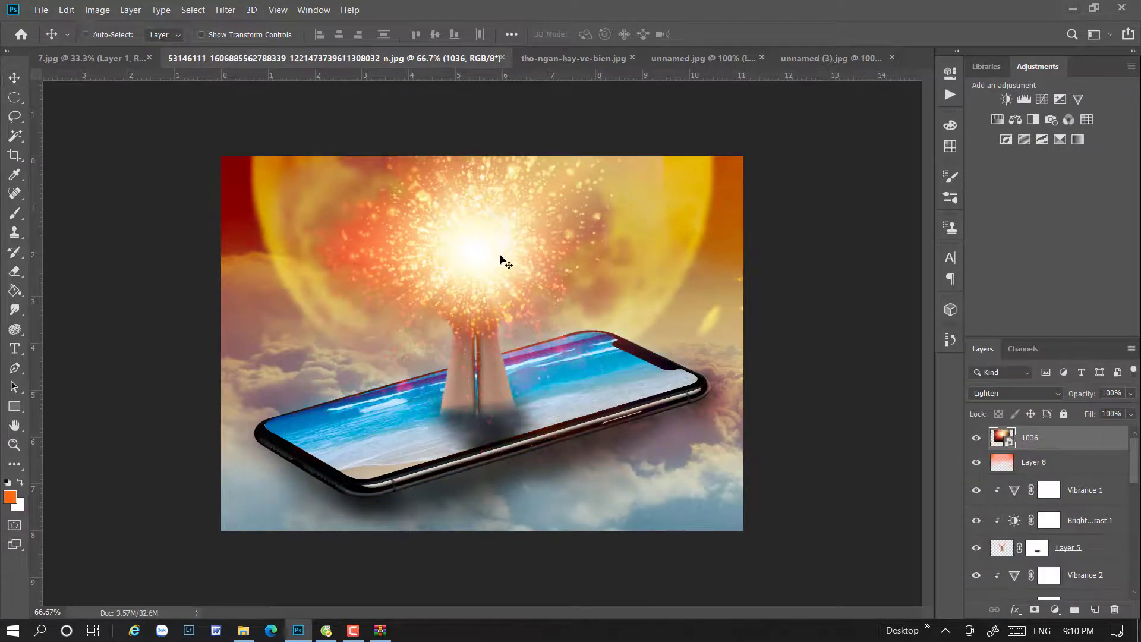
pyautogui.hotkey('ctrl', 't')
pyautogui.moveTo(663, 437); pyautogui.dragTo(798, 591)
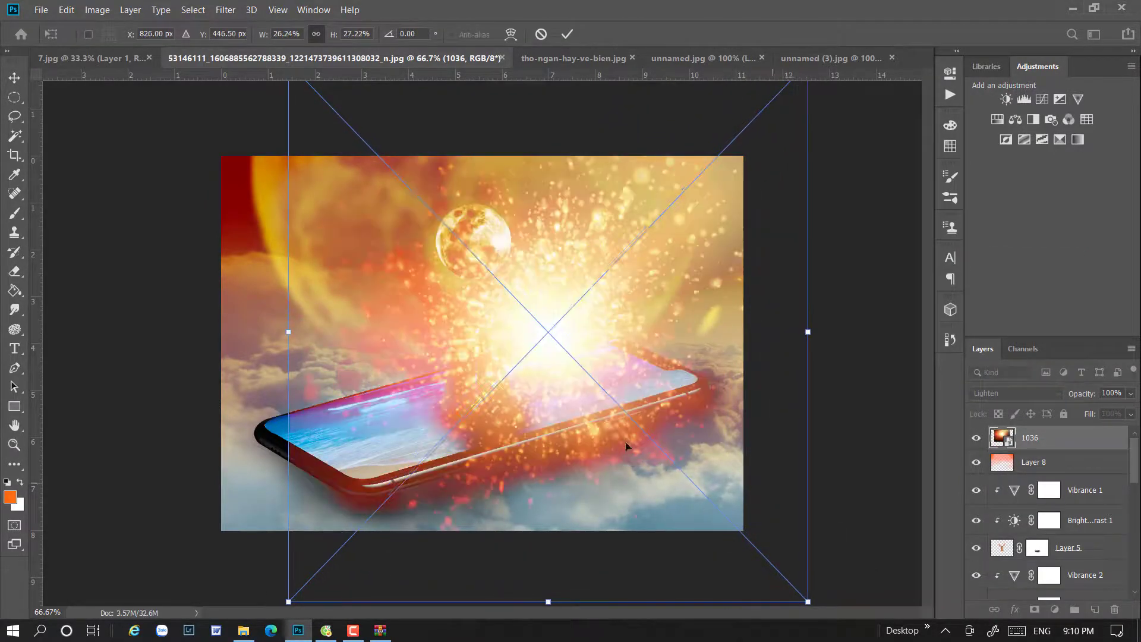
pyautogui.moveTo(625, 441); pyautogui.dragTo(555, 372)
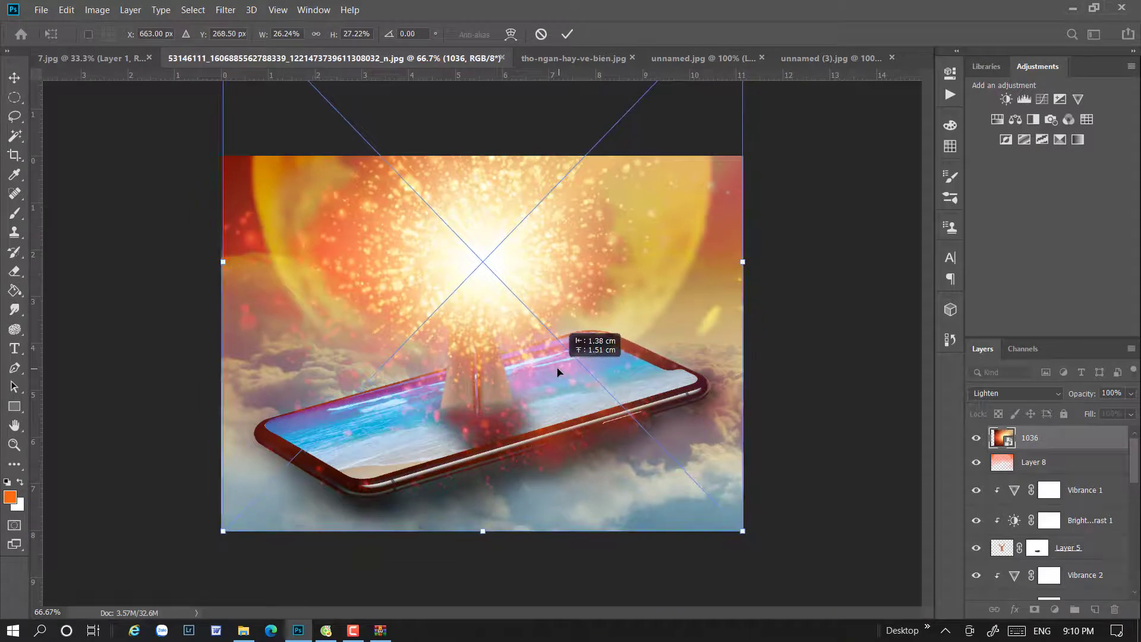
pyautogui.click(1029, 396)
pyautogui.press('Escape')
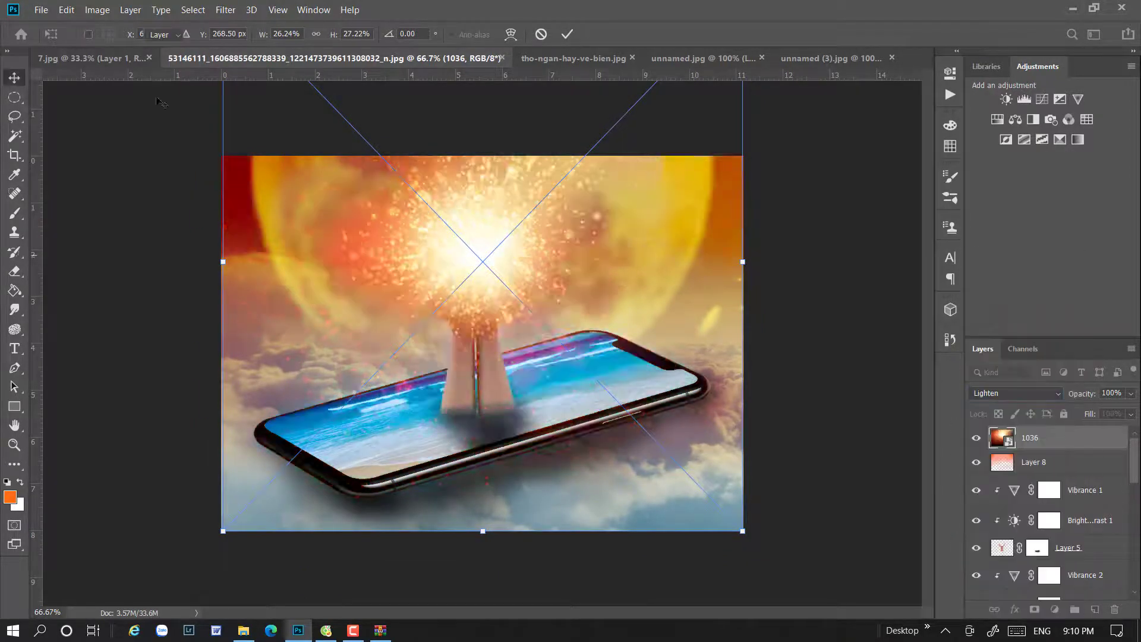
pyautogui.press('Return')
# - Keep the Lighten blend and lower the burst layer's opacity to 84%
pyautogui.click(1016, 393)
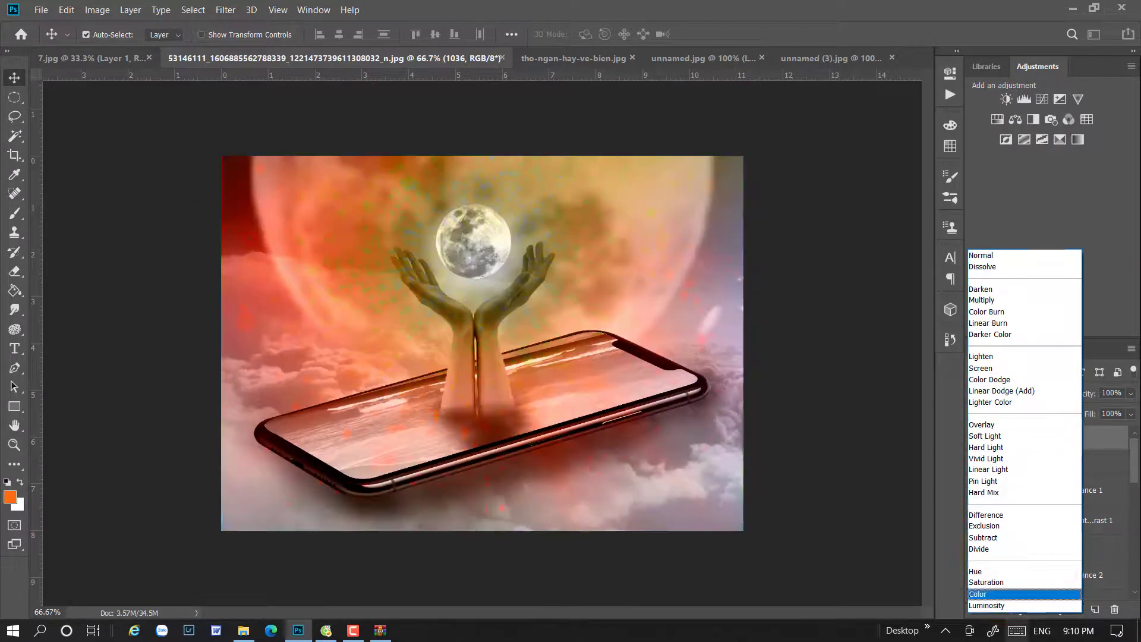
pyautogui.click(907, 364)
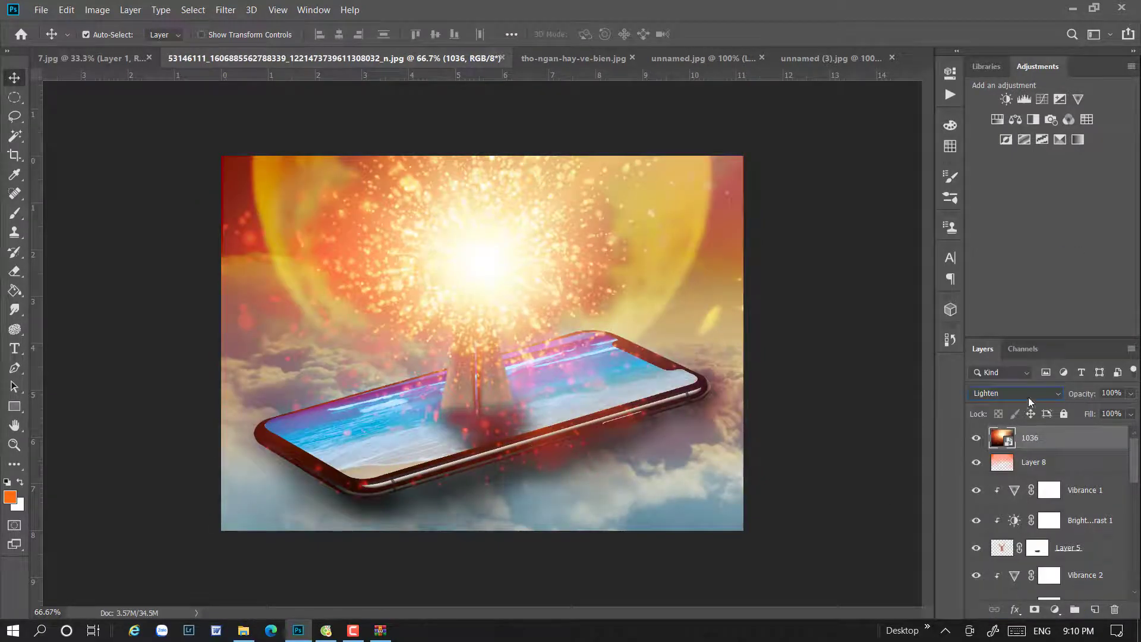
pyautogui.click(1029, 396)
pyautogui.click(906, 379)
pyautogui.click(1131, 394)
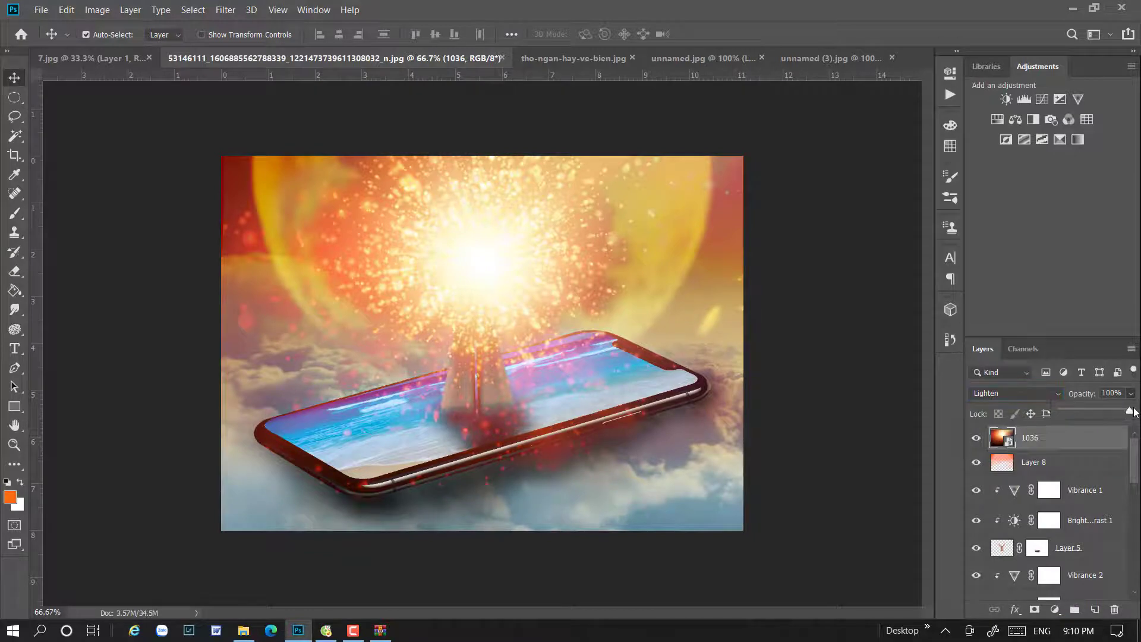
pyautogui.moveTo(1130, 410); pyautogui.dragTo(1105, 411)
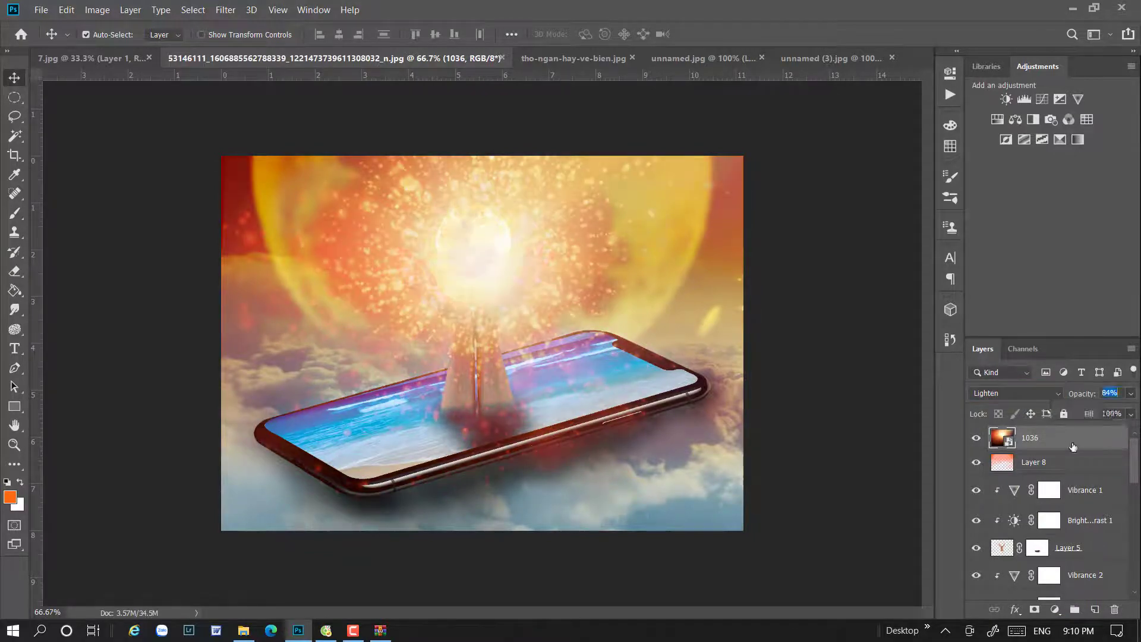
# - Move layer 1036 above Layer 7 and set its opacity to 65%
pyautogui.scroll(-2, 1057, 522)
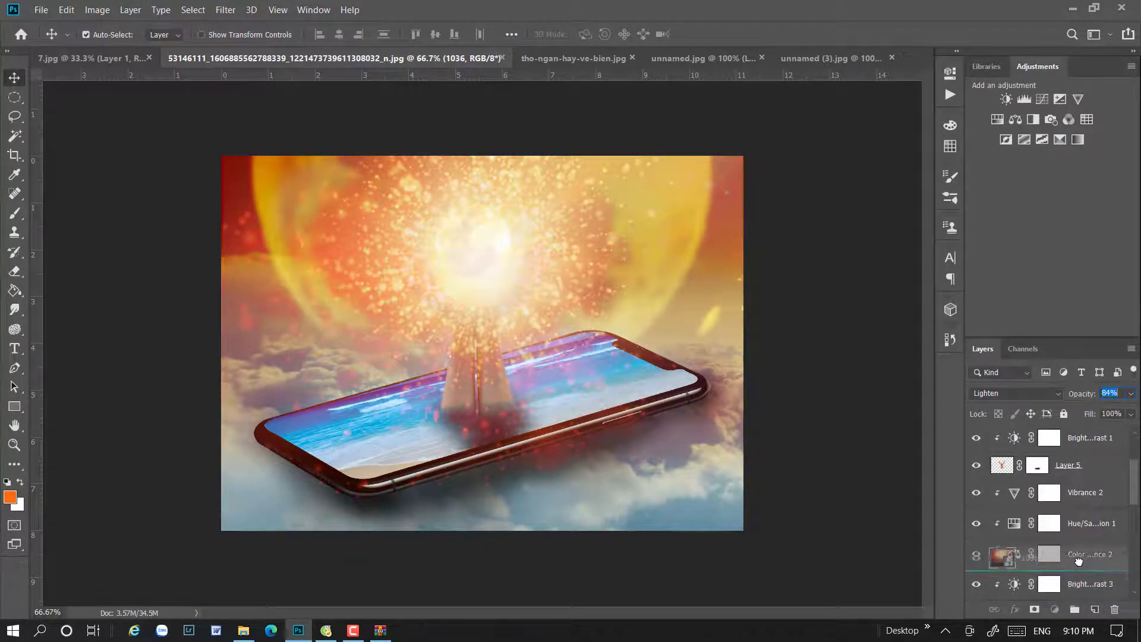
pyautogui.scroll(-1, 1101, 588)
pyautogui.scroll(-1, 1101, 588)
pyautogui.scroll(-2, 1102, 591)
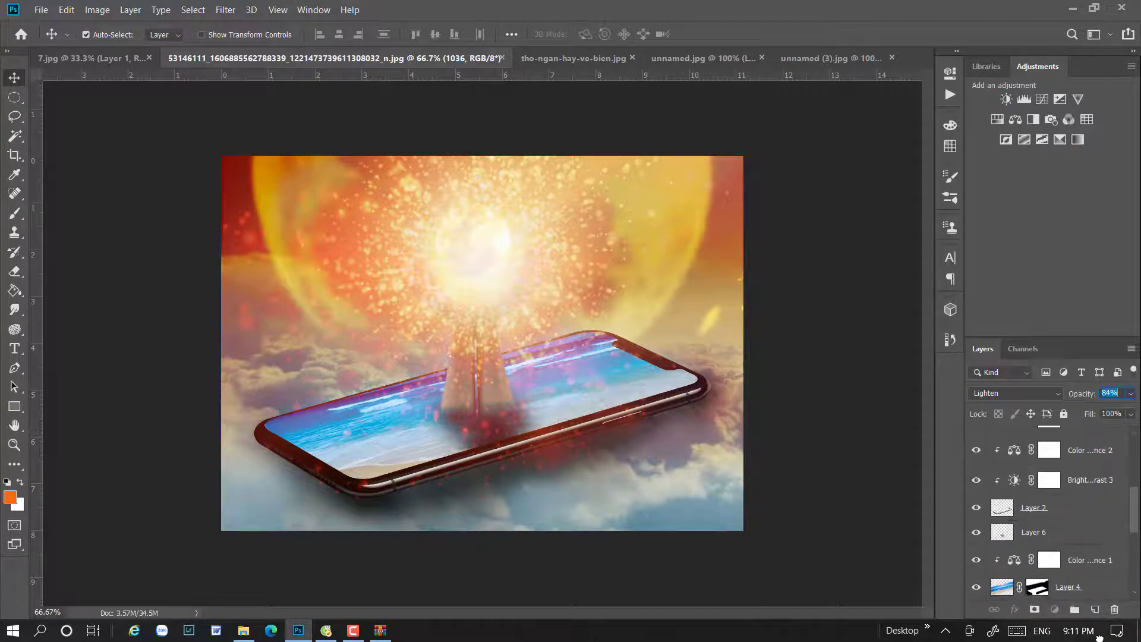
pyautogui.scroll(-2, 1103, 595)
pyautogui.moveTo(1104, 601); pyautogui.dragTo(1074, 529)
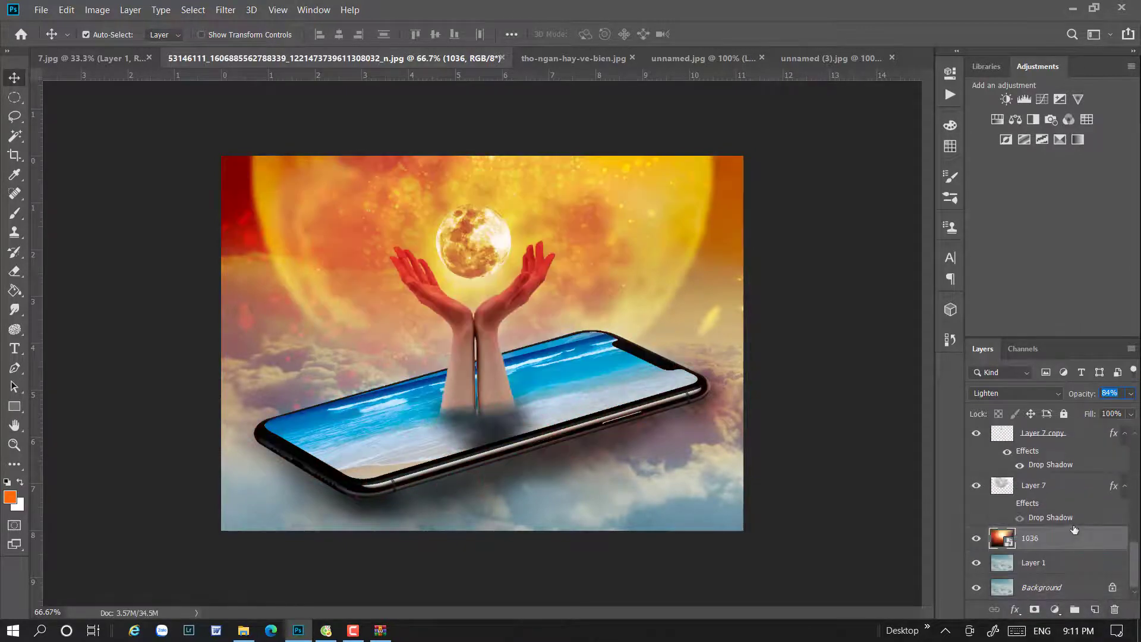
pyautogui.moveTo(1133, 397); pyautogui.dragTo(1119, 414)
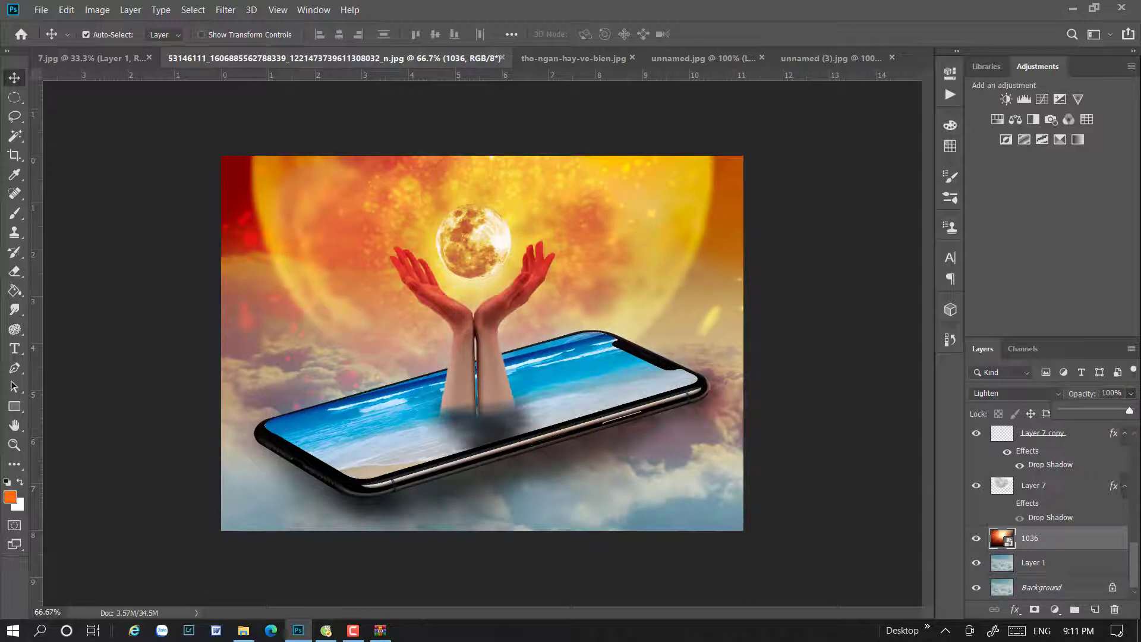
pyautogui.moveTo(1068, 543); pyautogui.dragTo(1074, 486)
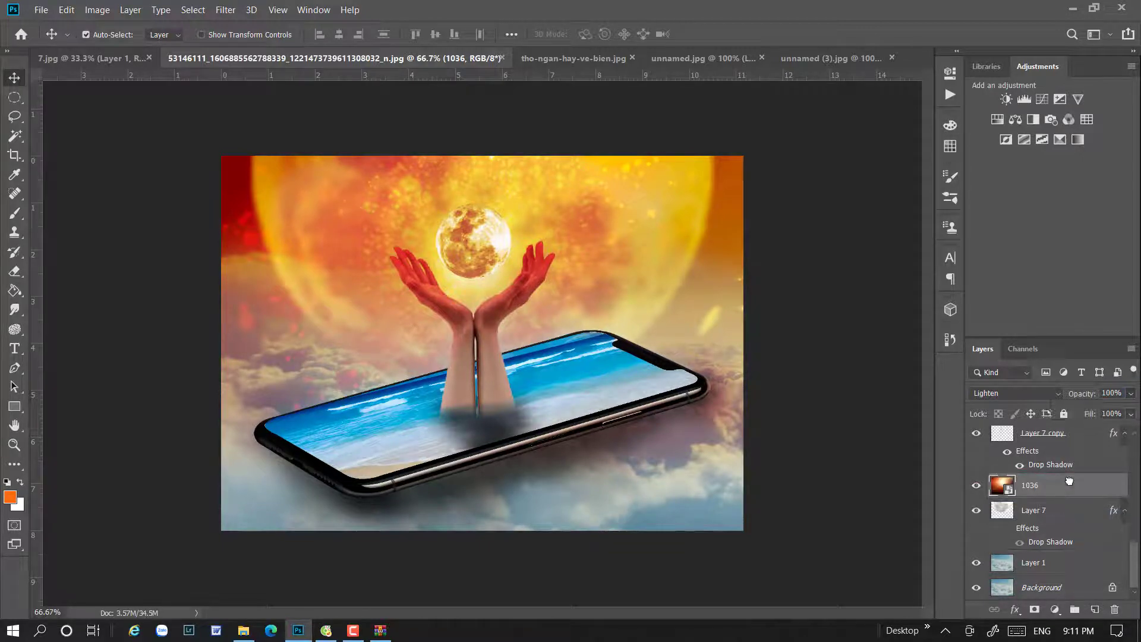
pyautogui.moveTo(1132, 397); pyautogui.dragTo(1105, 418)
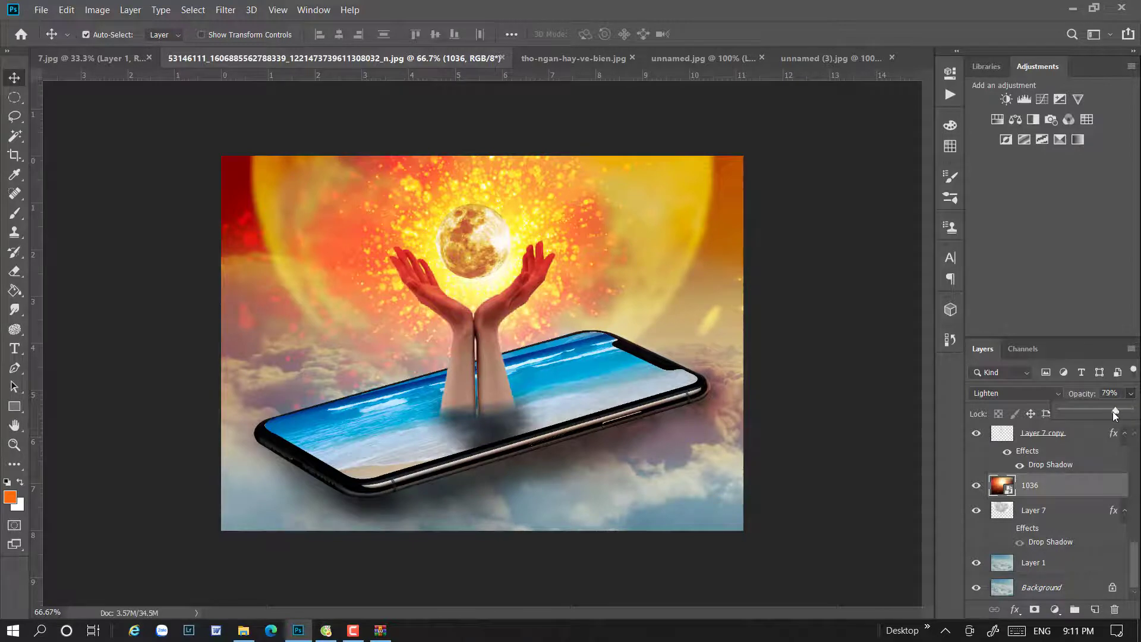
# - Nudge the burst into position and move layer 1036 up just below Layer 5
pyautogui.hotkey('ctrl', 't')
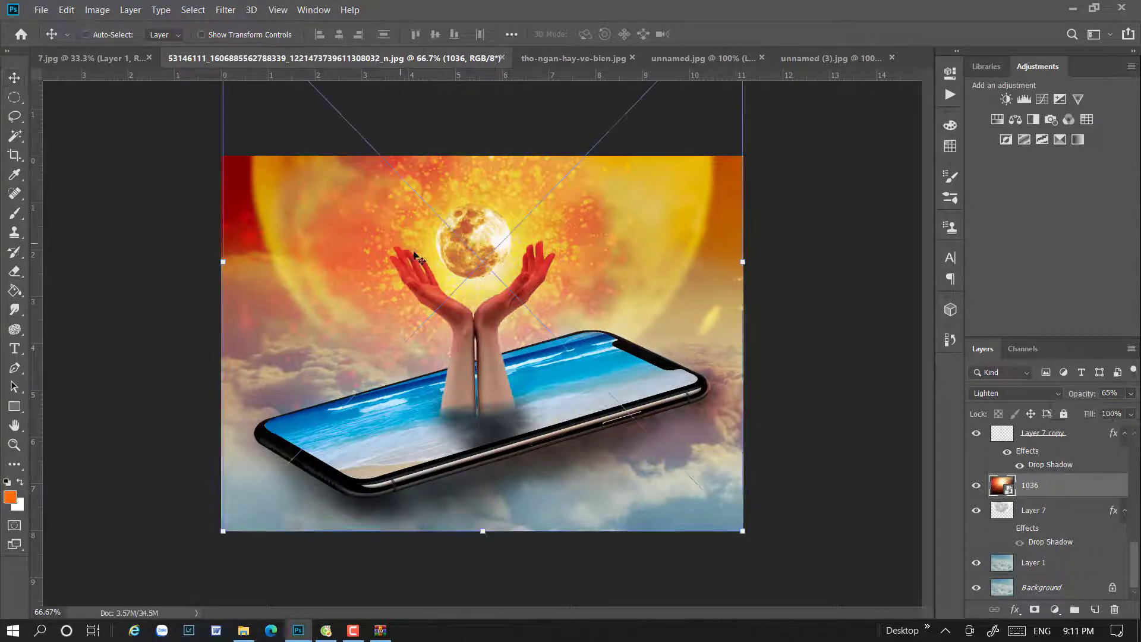
pyautogui.moveTo(512, 158); pyautogui.dragTo(506, 149)
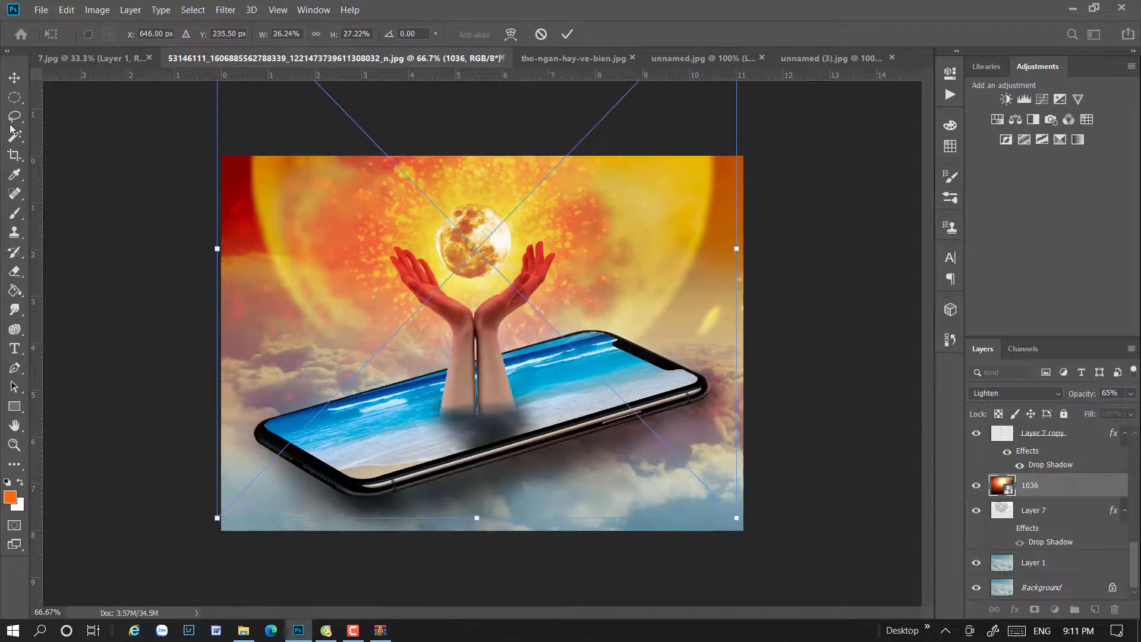
pyautogui.press('Return')
pyautogui.moveTo(1082, 485)
pyautogui.mouseDown()
pyautogui.moveTo(1084, 435)
pyautogui.moveTo(1081, 453)
pyautogui.mouseUp()
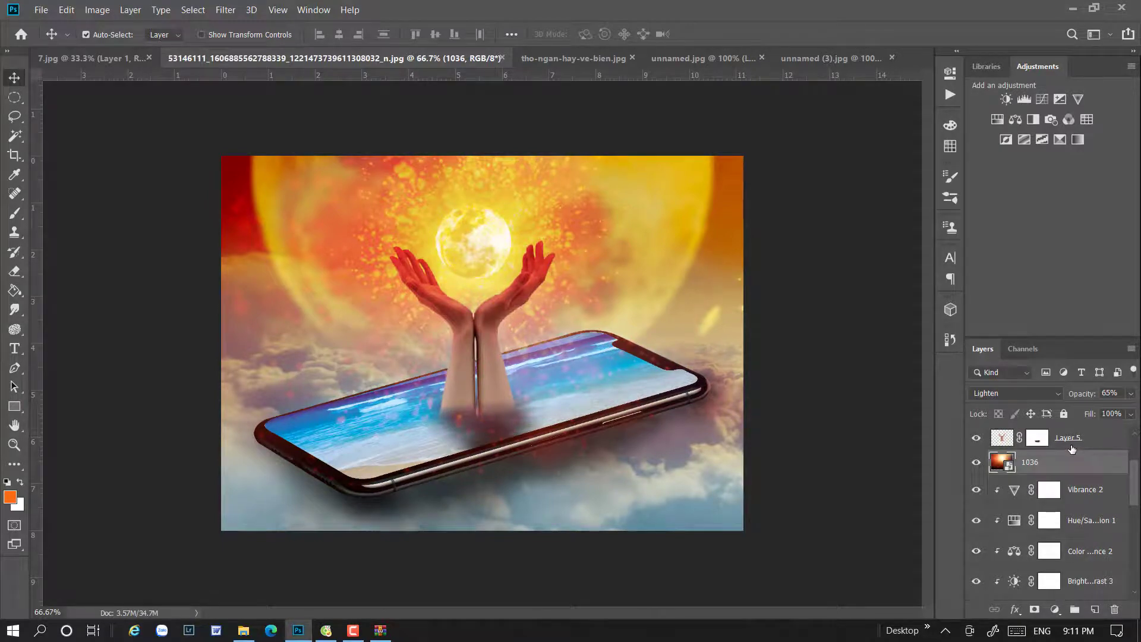
# - Erase the bright burst glow over the moon at 100% and 70% eraser opacity
pyautogui.click(14, 271)
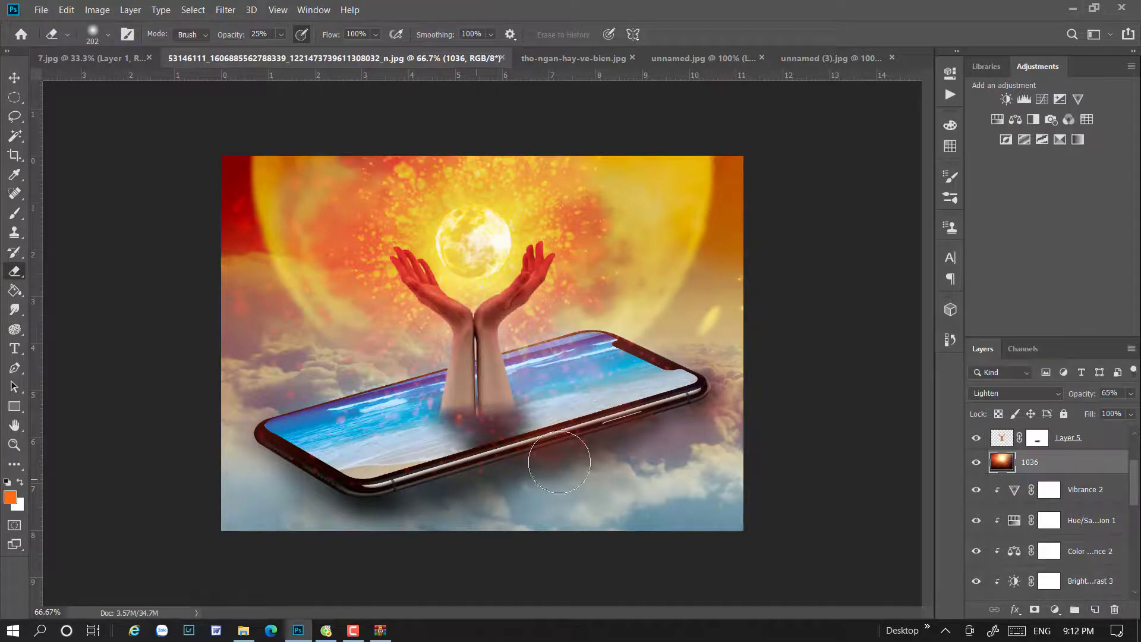
pyautogui.moveTo(294, 50); pyautogui.dragTo(342, 51)
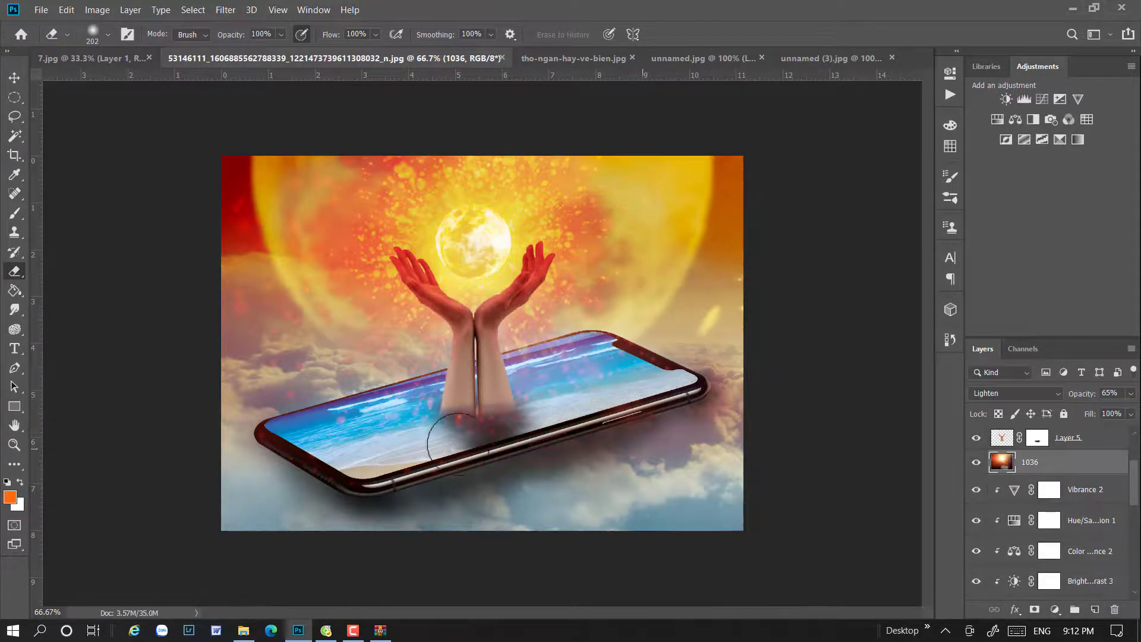
pyautogui.moveTo(502, 216); pyautogui.dragTo(481, 250)
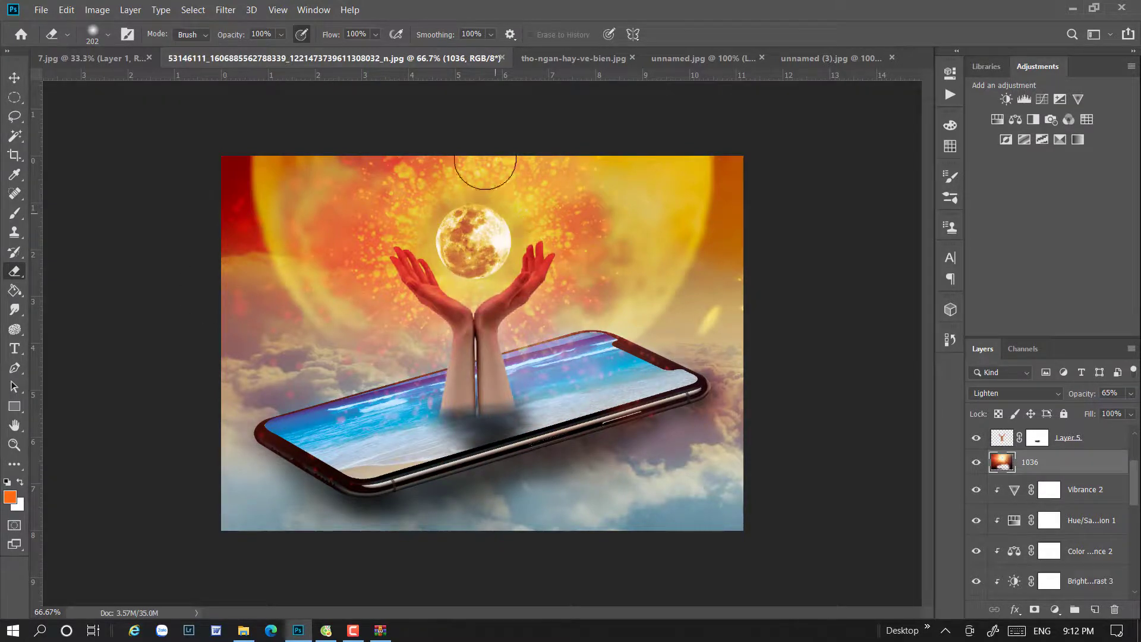
pyautogui.press('7')
pyautogui.moveTo(448, 175); pyautogui.dragTo(404, 306)
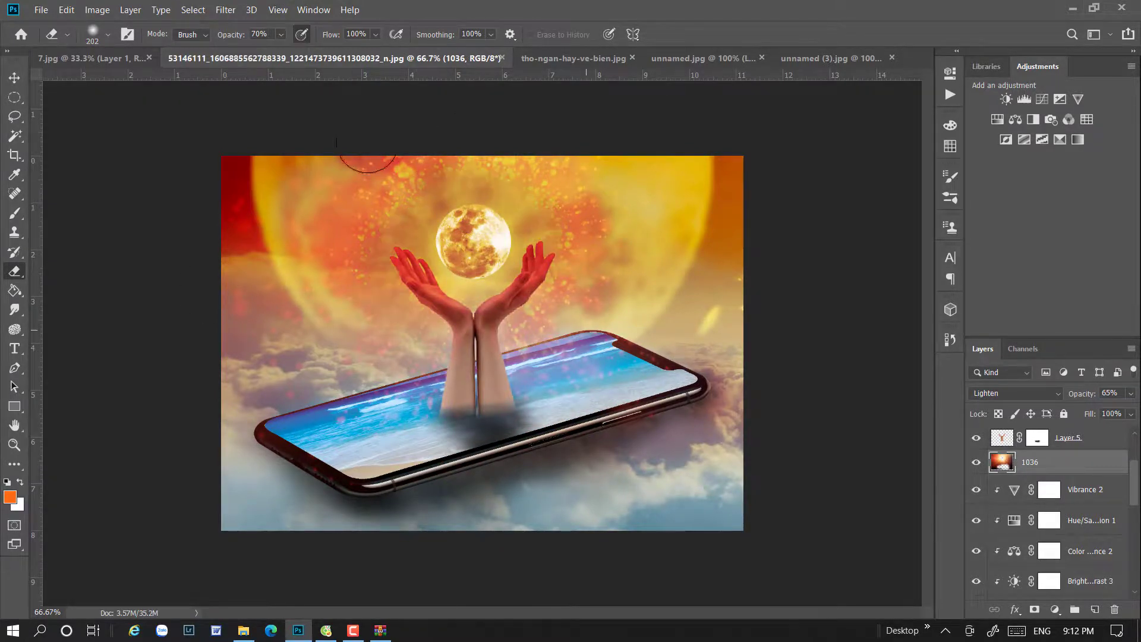
pyautogui.hotkey('ctrl', 'z')
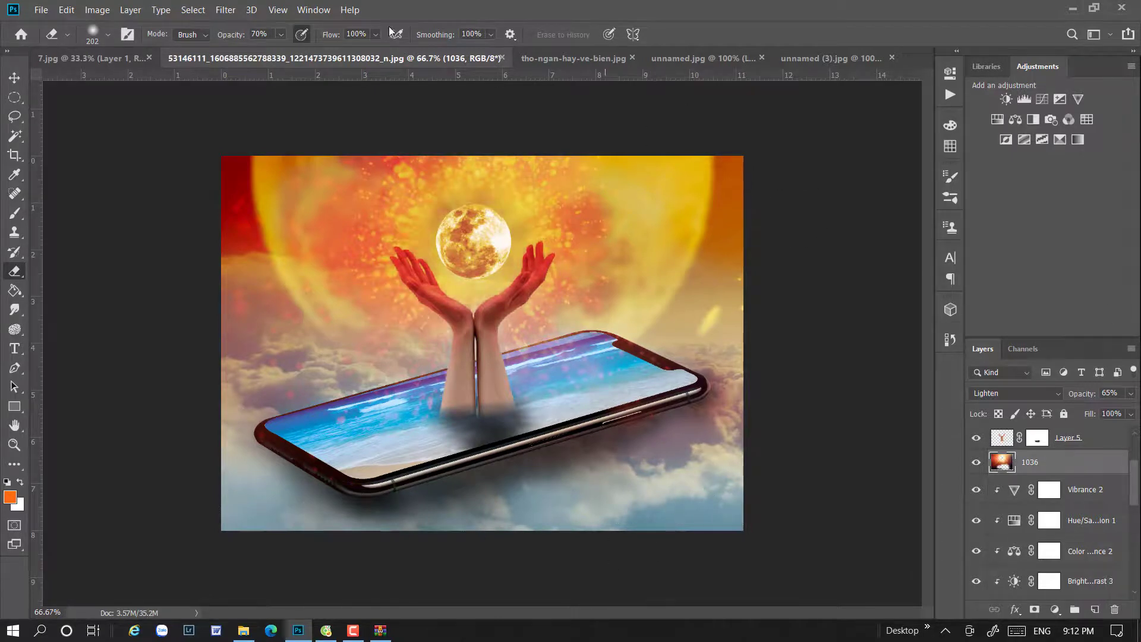
# - Set the eraser to 43% opacity and 354 px, then move layer 1036 above Layer 8
pyautogui.press('4')
pyautogui.press('3')
pyautogui.rightClick(545, 251)
pyautogui.click(698, 288)
pyautogui.press('Return')
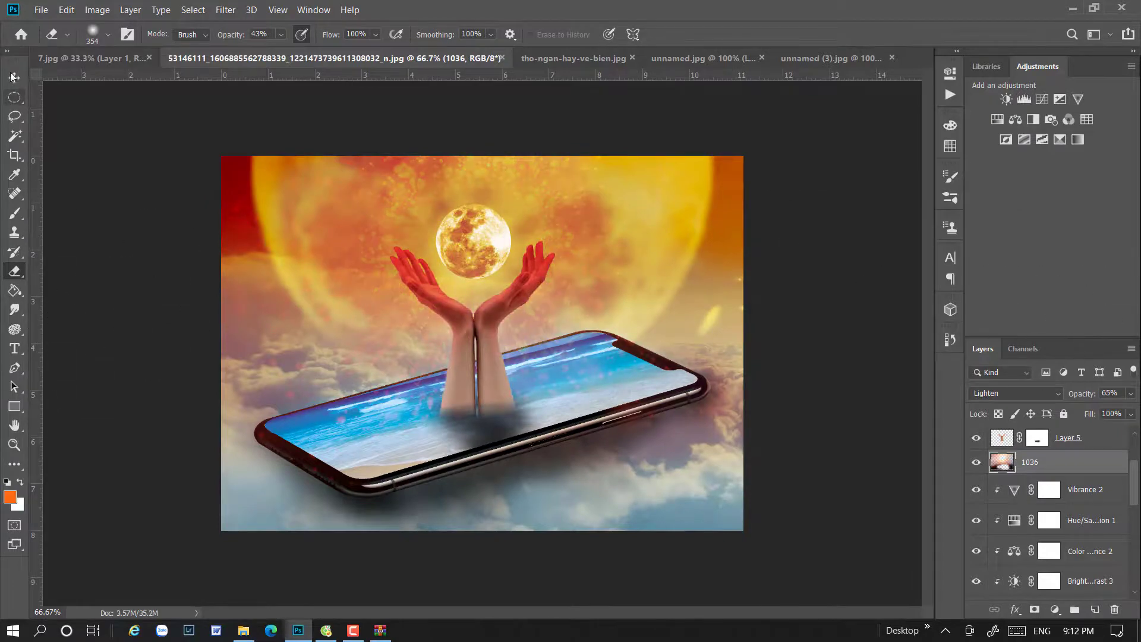
pyautogui.press('v')
pyautogui.moveTo(1060, 460); pyautogui.dragTo(1042, 440)
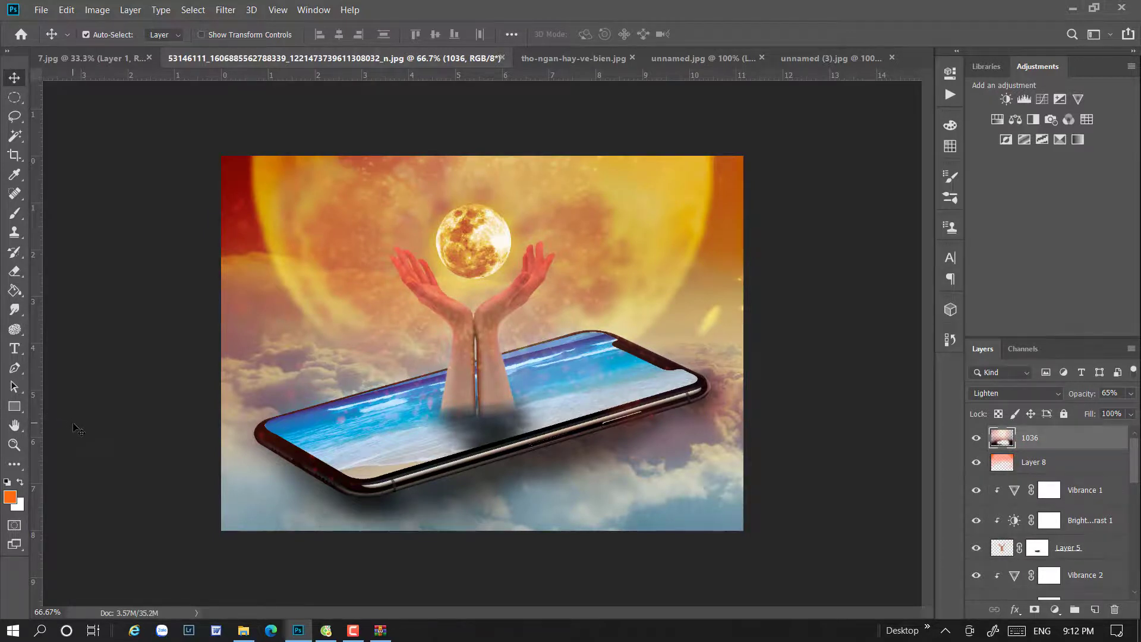
# - Erase the haze along the wrists and forearm base, then duplicate layer 1036 as 1036 copy
pyautogui.click(14, 271)
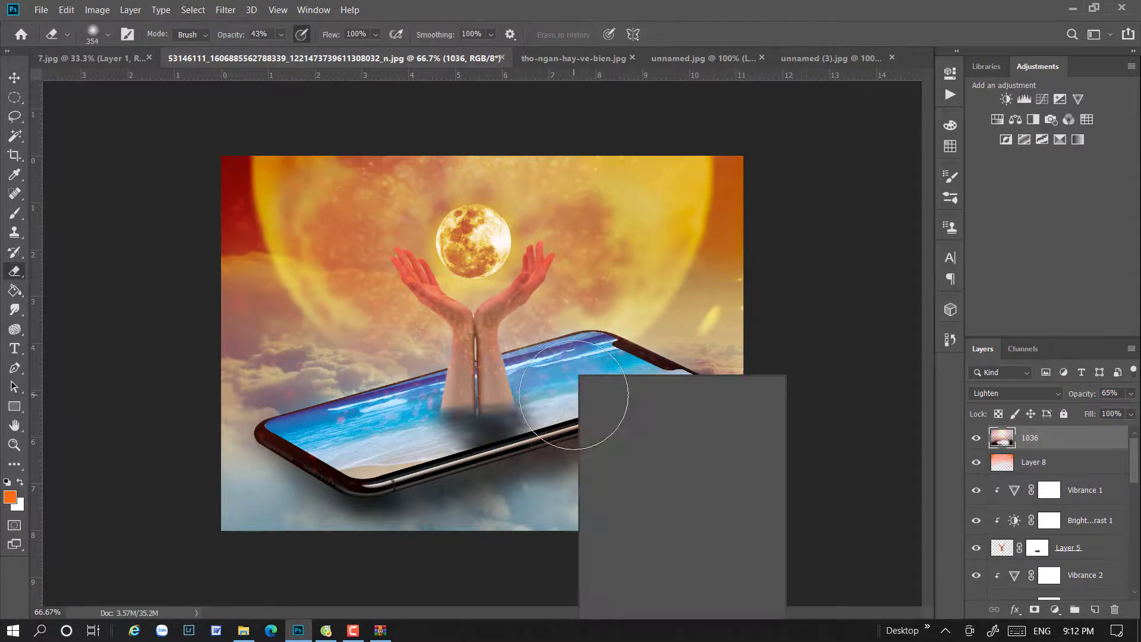
pyautogui.rightClick(579, 375)
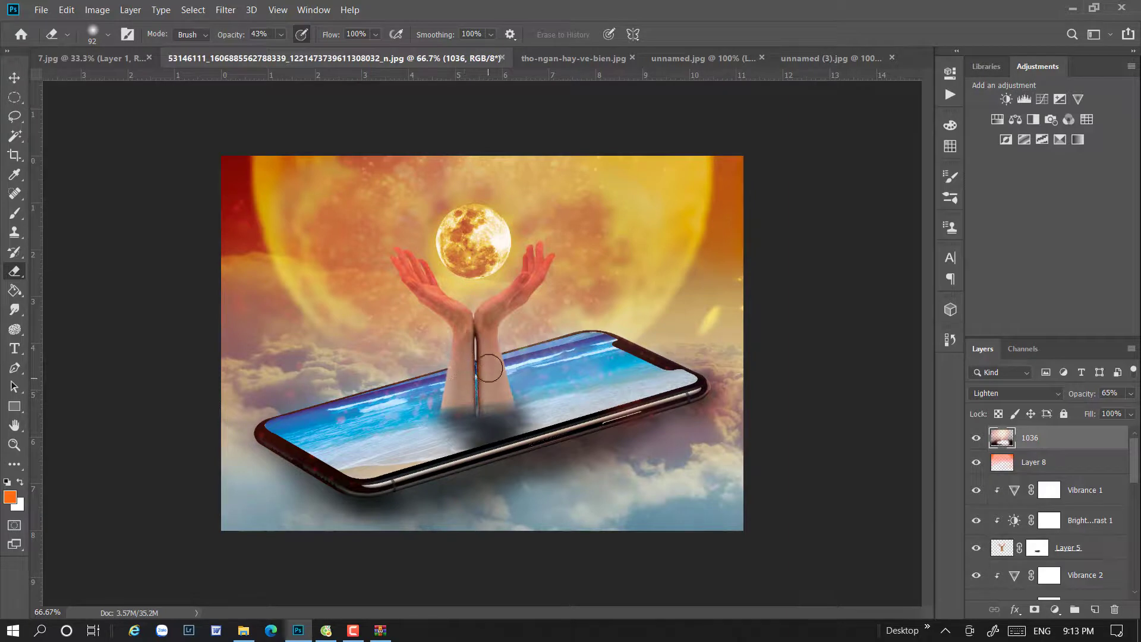
pyautogui.moveTo(465, 325)
pyautogui.mouseDown()
pyautogui.moveTo(499, 311)
pyautogui.moveTo(526, 273)
pyautogui.moveTo(419, 277)
pyautogui.moveTo(473, 357)
pyautogui.moveTo(459, 371)
pyautogui.mouseUp()
pyautogui.moveTo(442, 422); pyautogui.dragTo(432, 404)
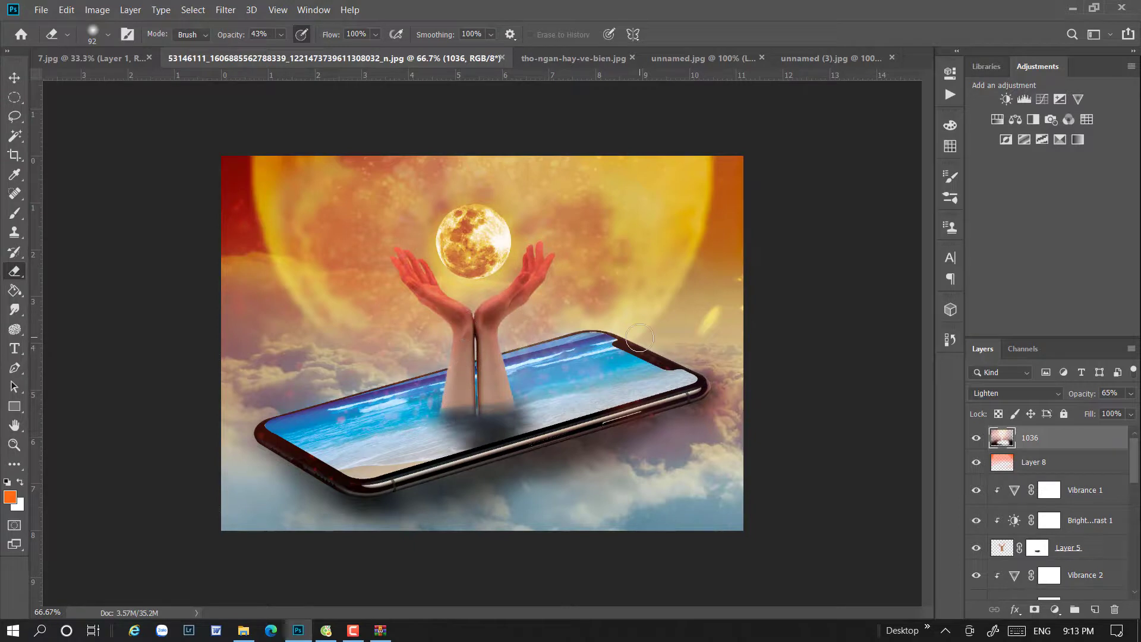
pyautogui.click(15, 77)
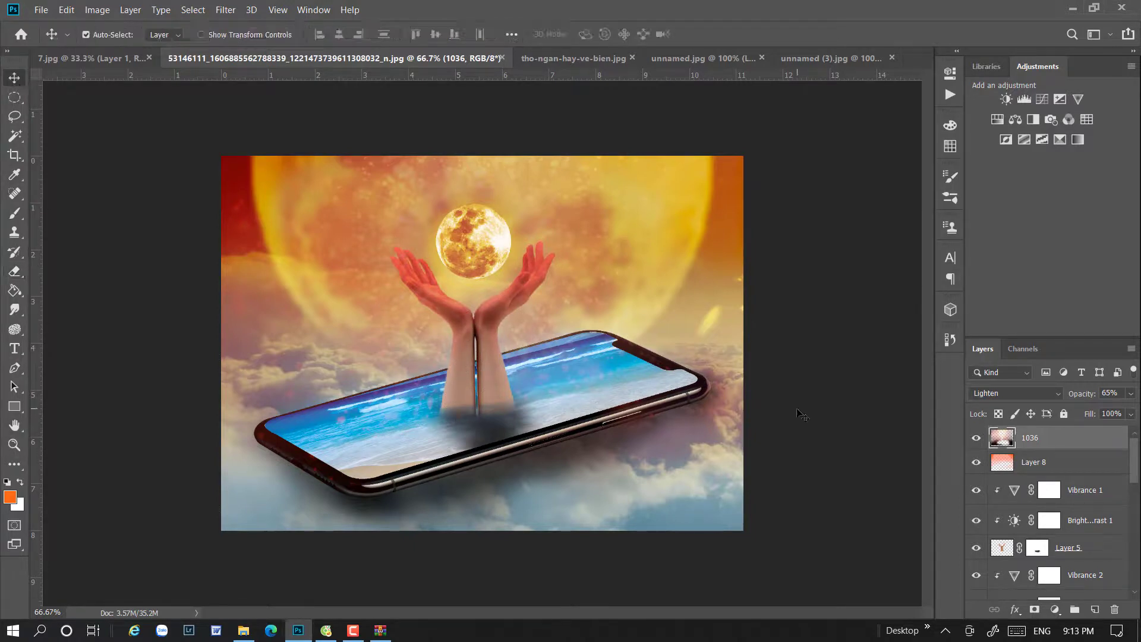
pyautogui.hotkey('ctrl', 'j')
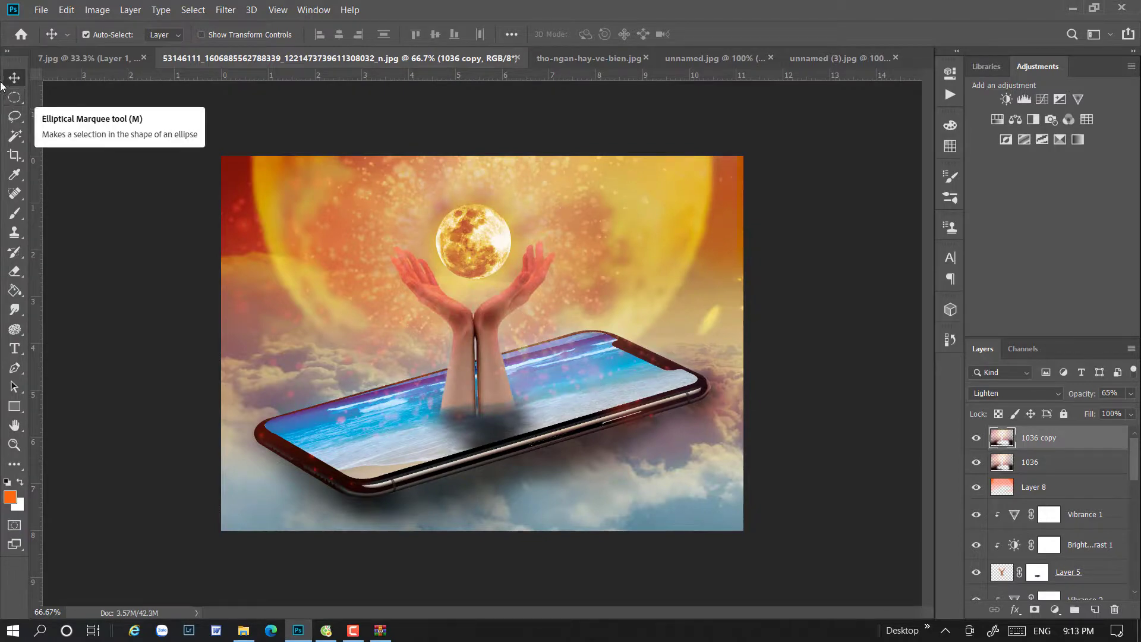
# - Erase the particle haze across both hands on 1036 copy, then on layer 1036
pyautogui.click(14, 271)
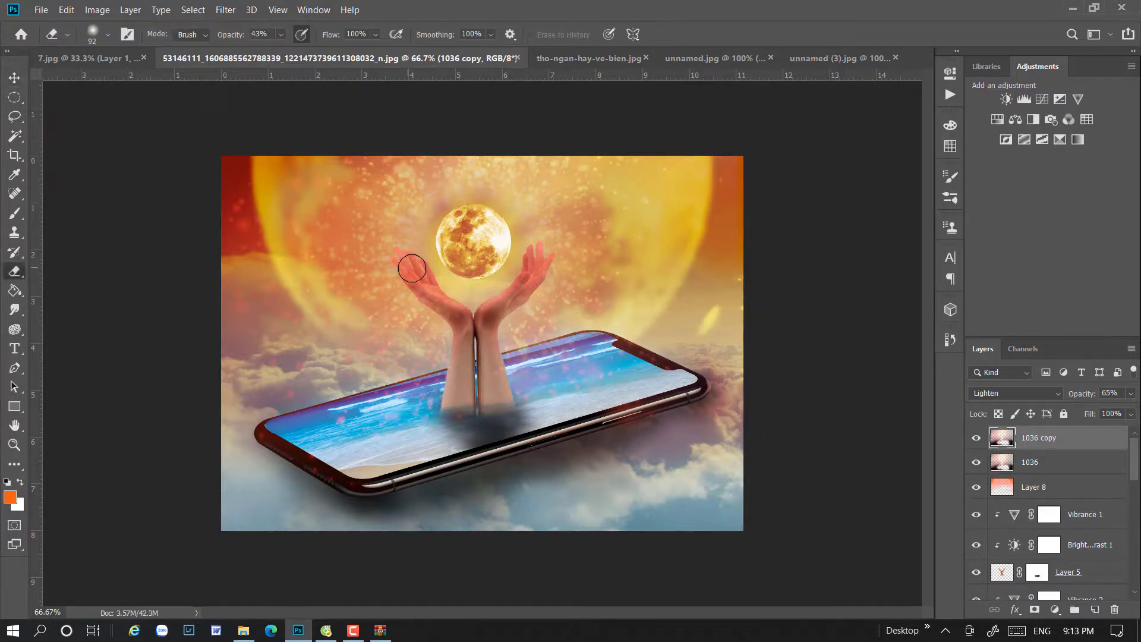
pyautogui.moveTo(412, 268); pyautogui.dragTo(447, 309)
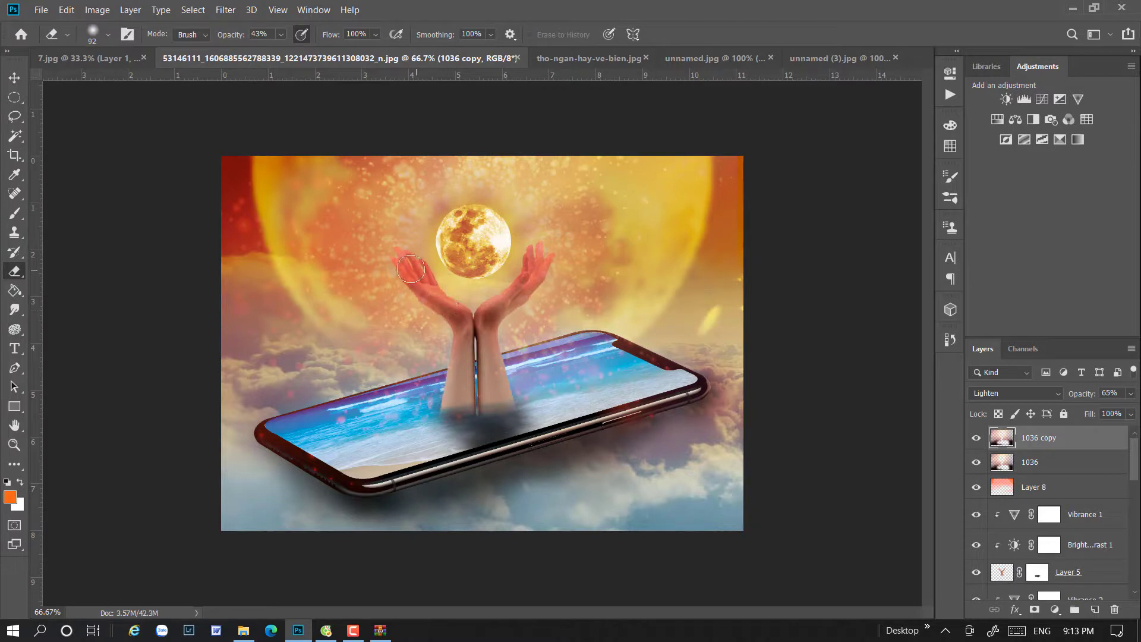
pyautogui.moveTo(410, 270); pyautogui.dragTo(493, 315)
pyautogui.click(1016, 467)
pyautogui.moveTo(406, 259); pyautogui.dragTo(532, 291)
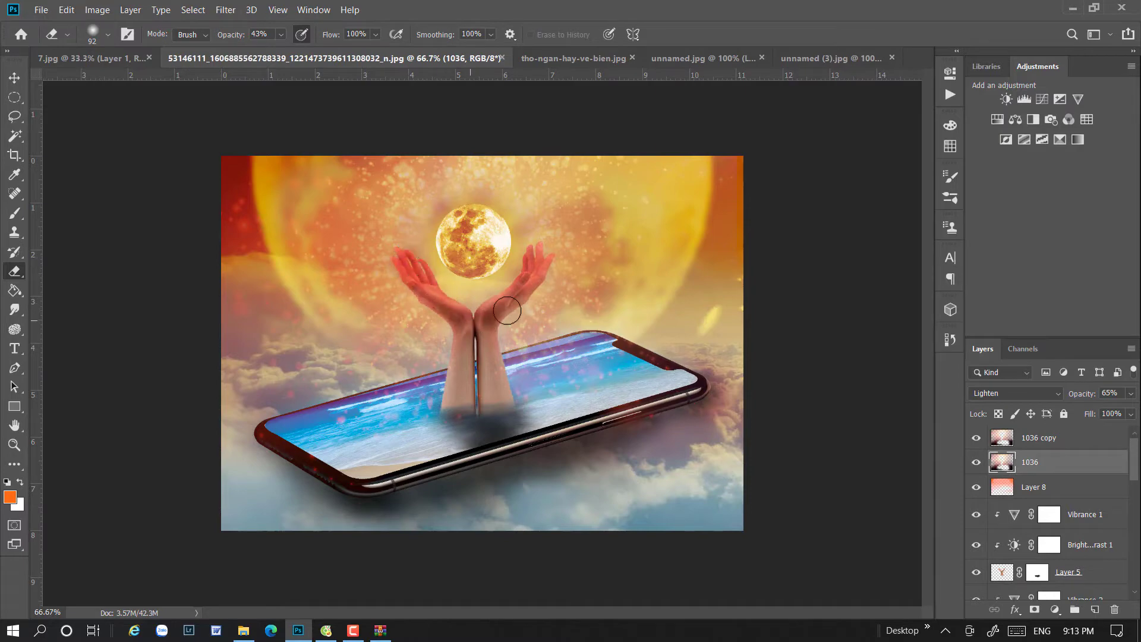
pyautogui.click(17, 78)
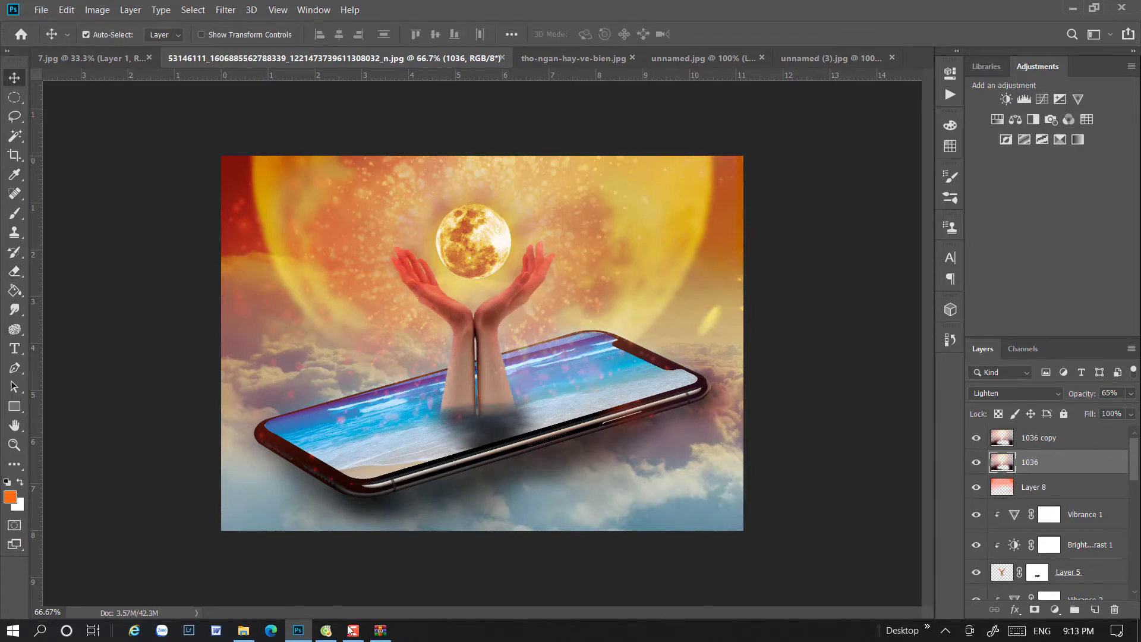